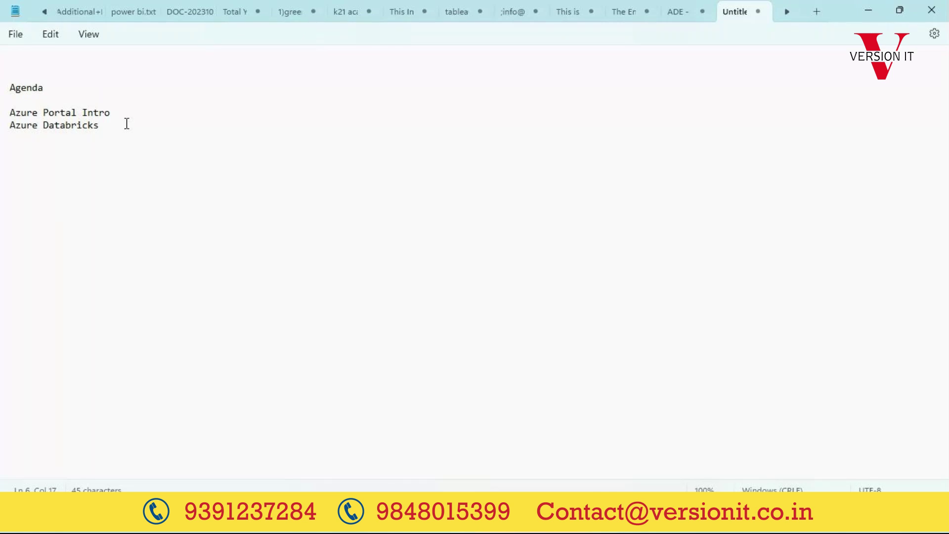
Step: Type Azure Data Factory, Storage and Synapse as new agenda lines below Azure Databricks
key("Return")
key("Return")
type("Azure Data Factory")
key("Return")
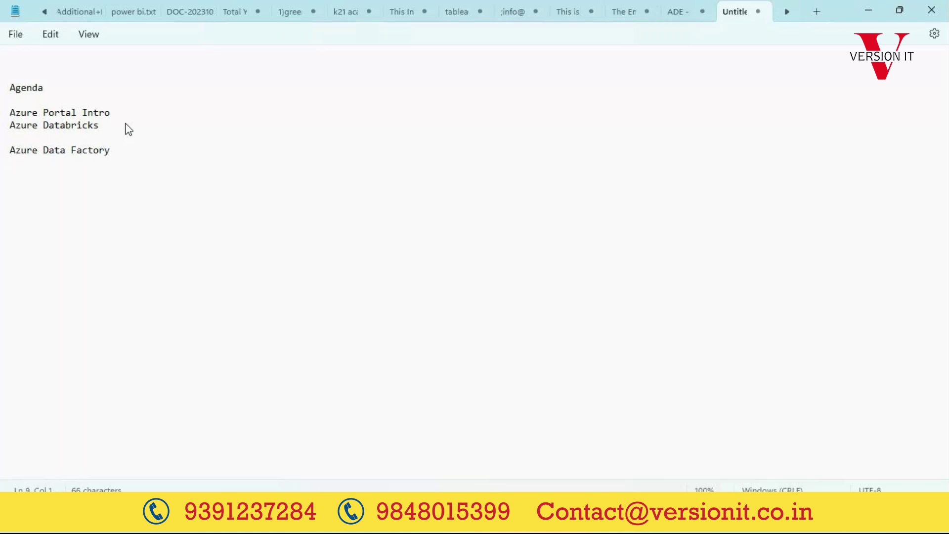
type("Storage")
key("Return")
type("Synapse")
key("Return")
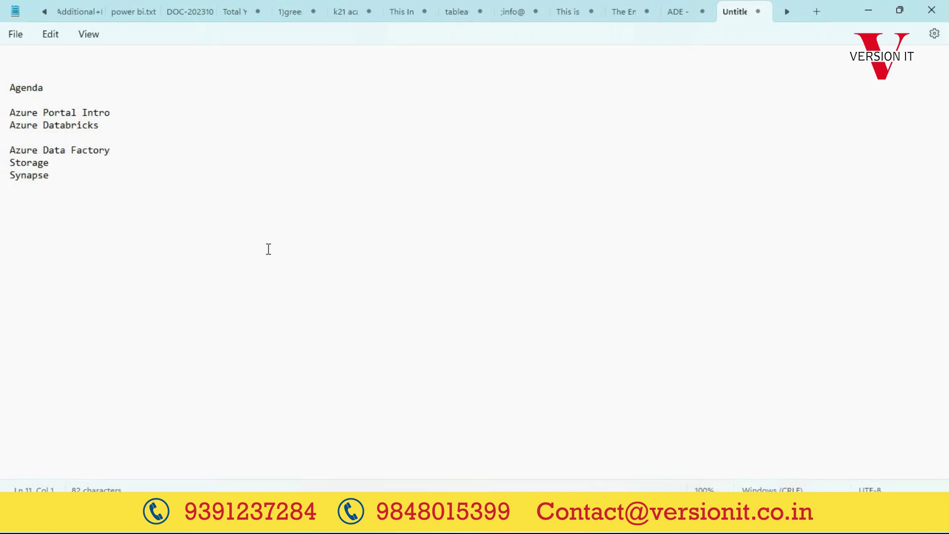
key("alt+Tab")
Step: Show the Azure portal home page, then open and discard an empty new tab
left_click(399, 3)
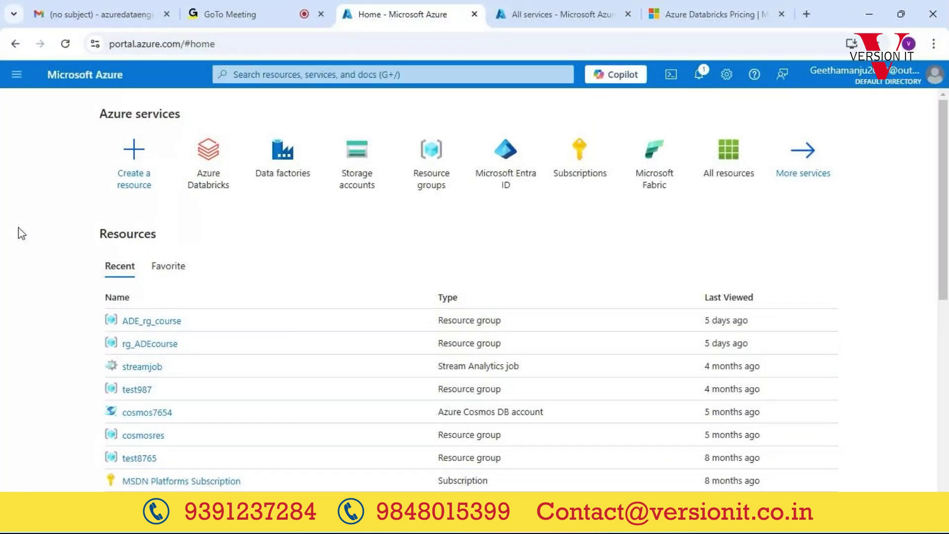
left_click(806, 14)
type("portal.azure.com")
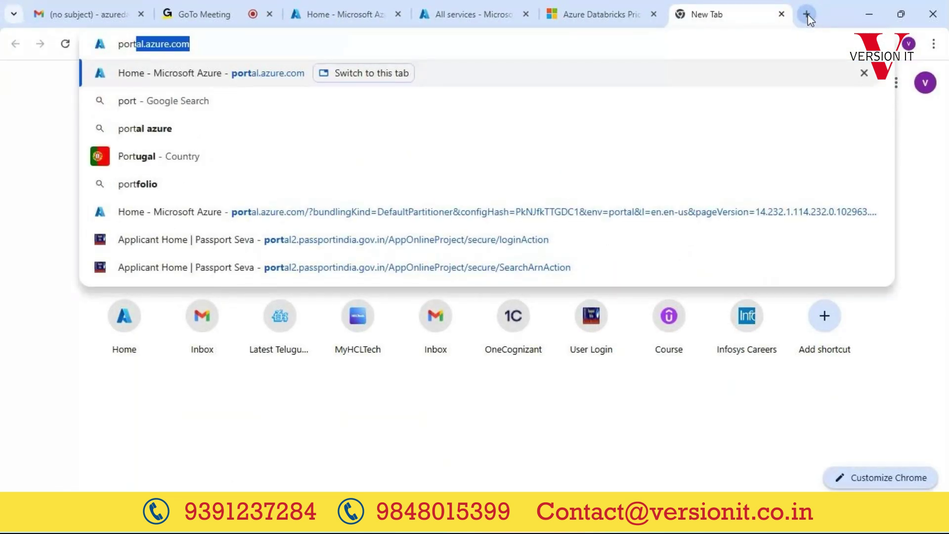
left_click(780, 16)
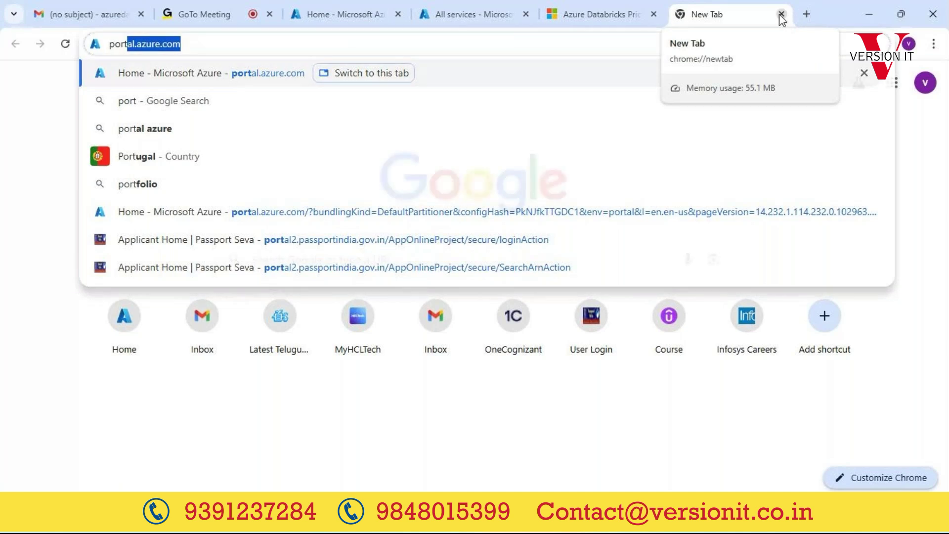
left_click(781, 15)
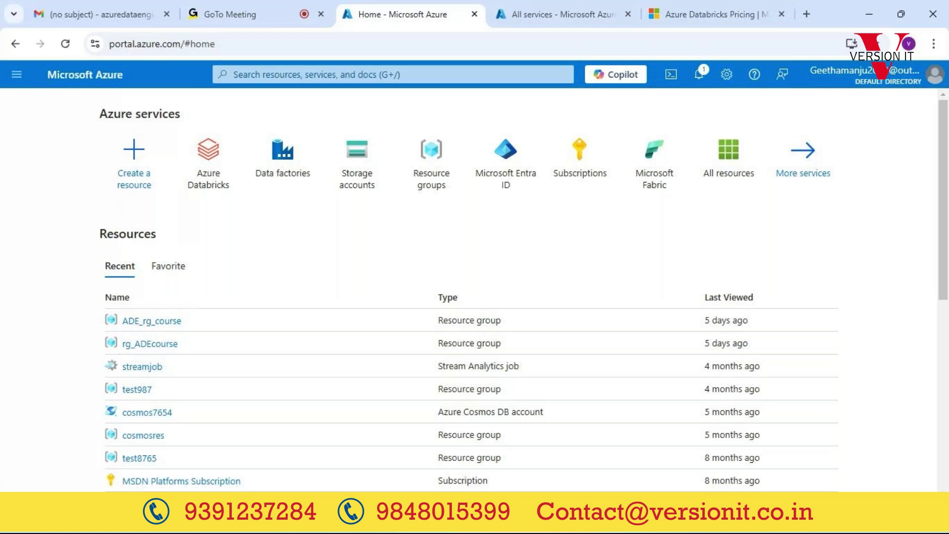
Step: Bring the incognito window with the Azure free account page to the front
mouse_move(583, 516)
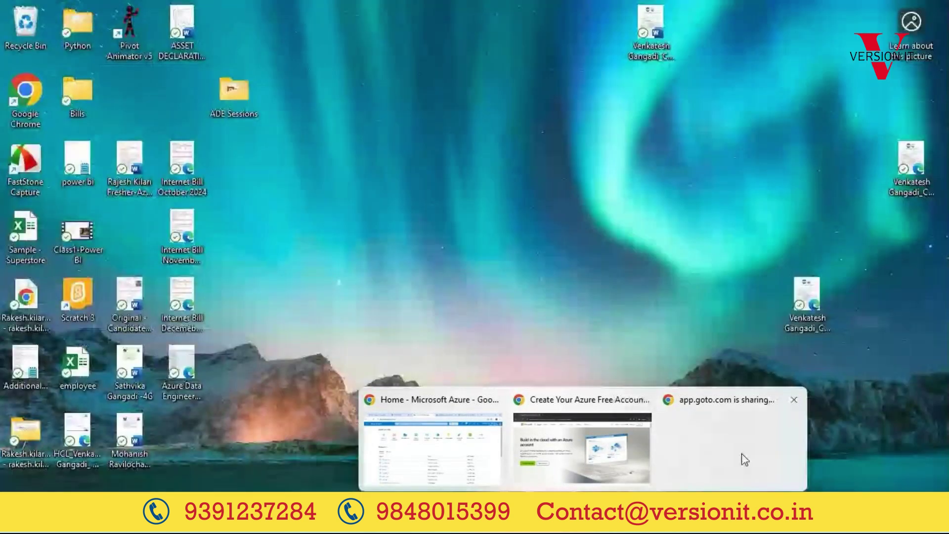
left_click(745, 460)
mouse_move(583, 516)
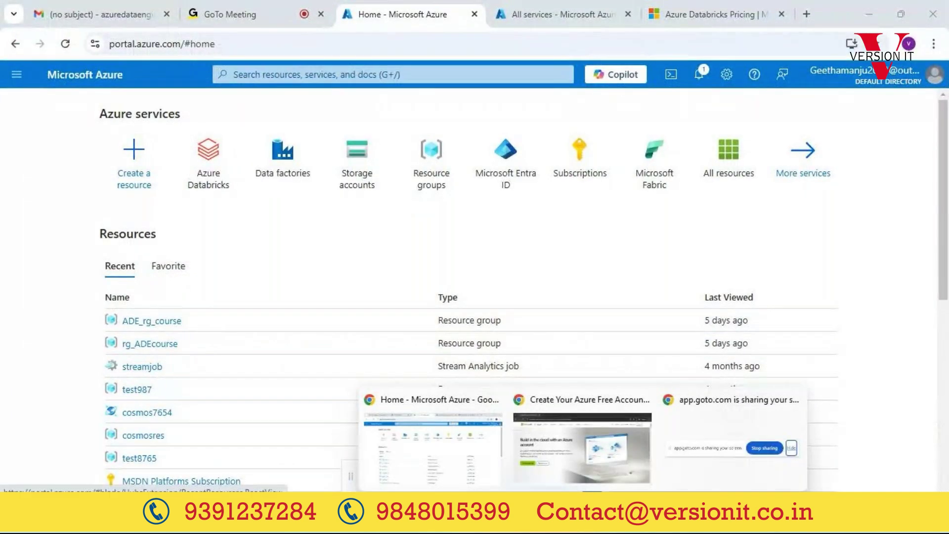
left_click(600, 468)
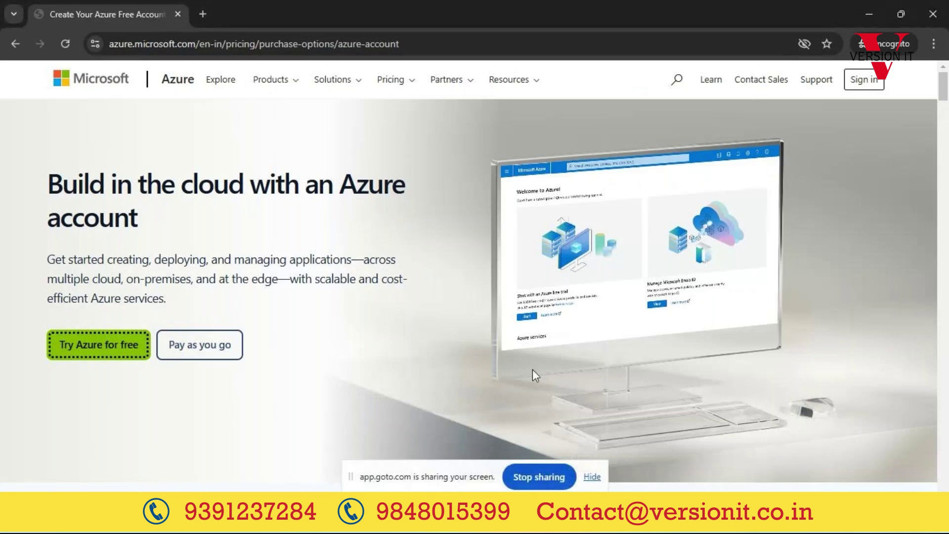
Step: Search Google for 'create azure free account' in a new incognito tab and scroll the results
left_click(262, 148)
key("alt+Tab")
key("alt+Tab")
left_click(210, 15)
type("po")
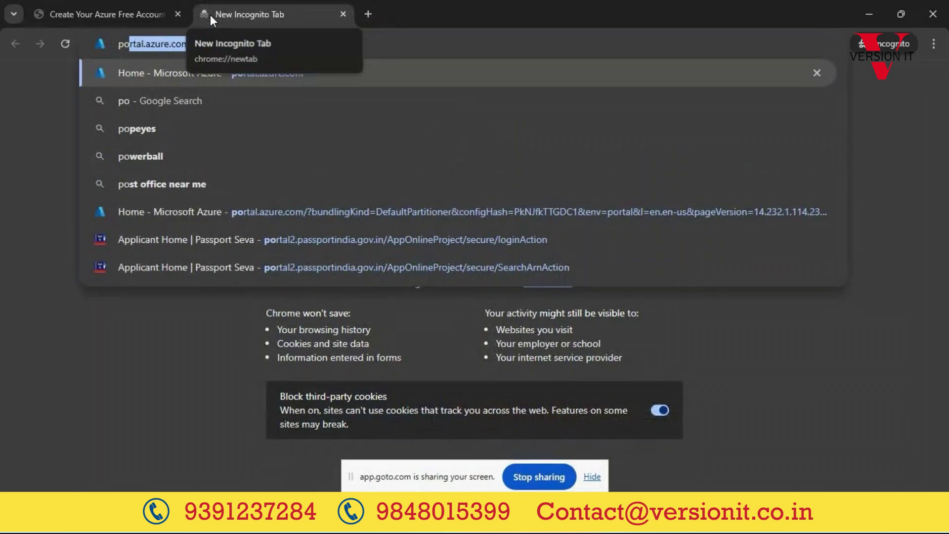
key("BackSpace")
key("BackSpace")
key("BackSpace")
type("create")
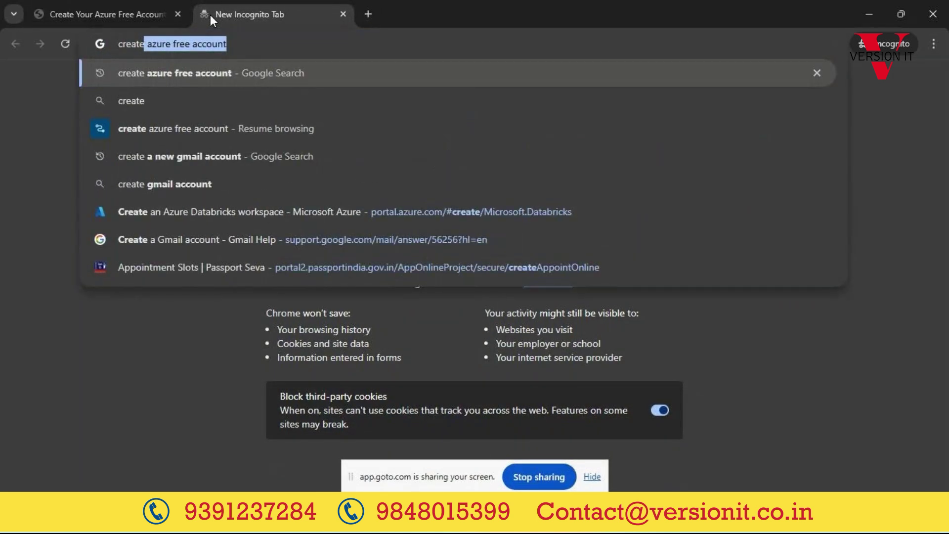
key("Return")
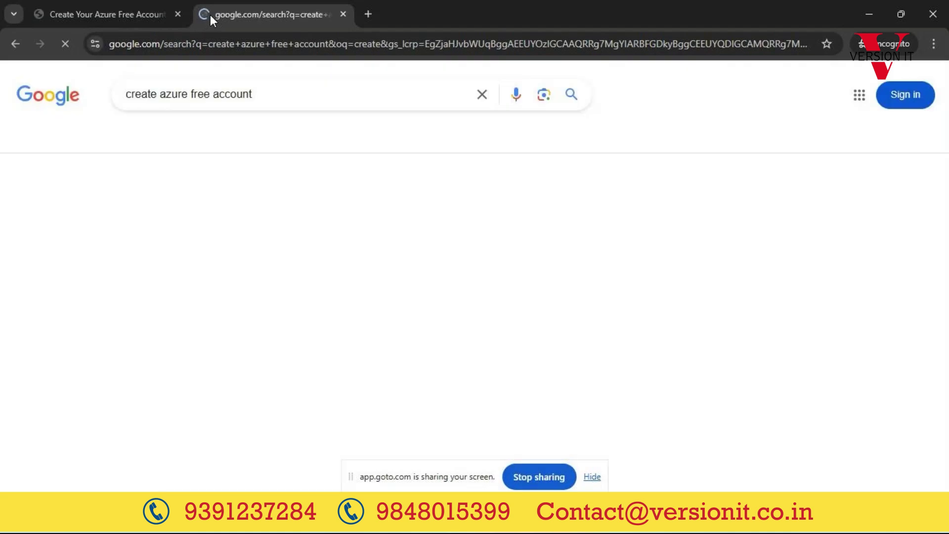
scroll(173, 281, "down", 5)
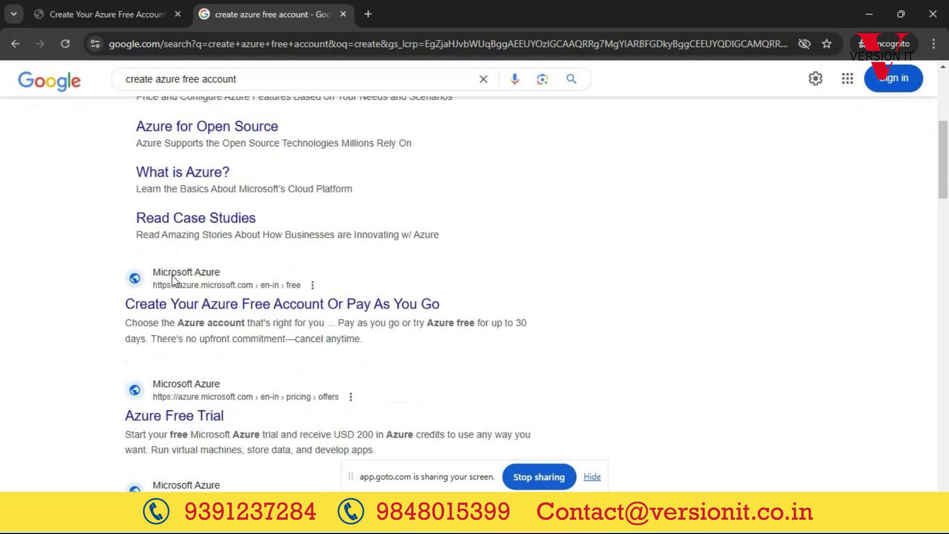
Step: Open the 'Create Your Azure Free Account Or Pay As You Go' result and choose 'Try Azure for free'
left_click(345, 307)
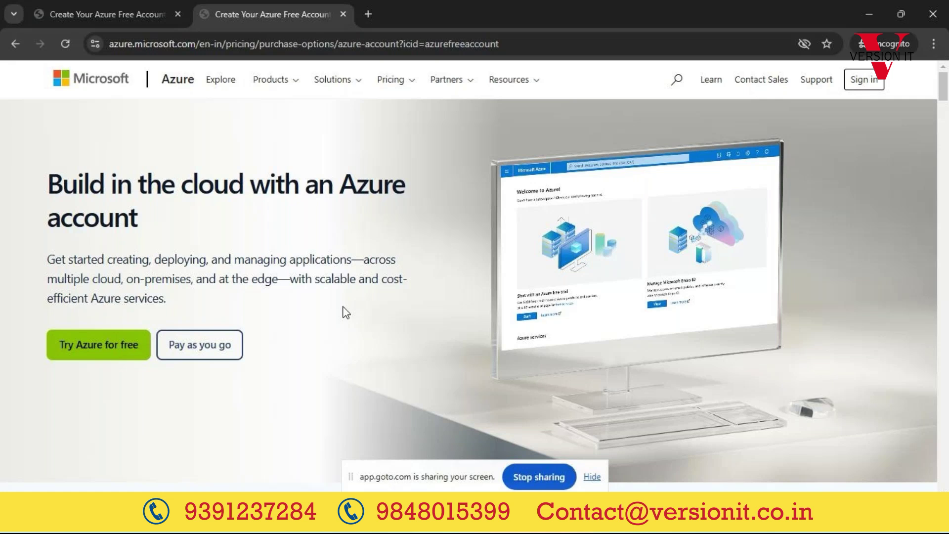
left_click(78, 348)
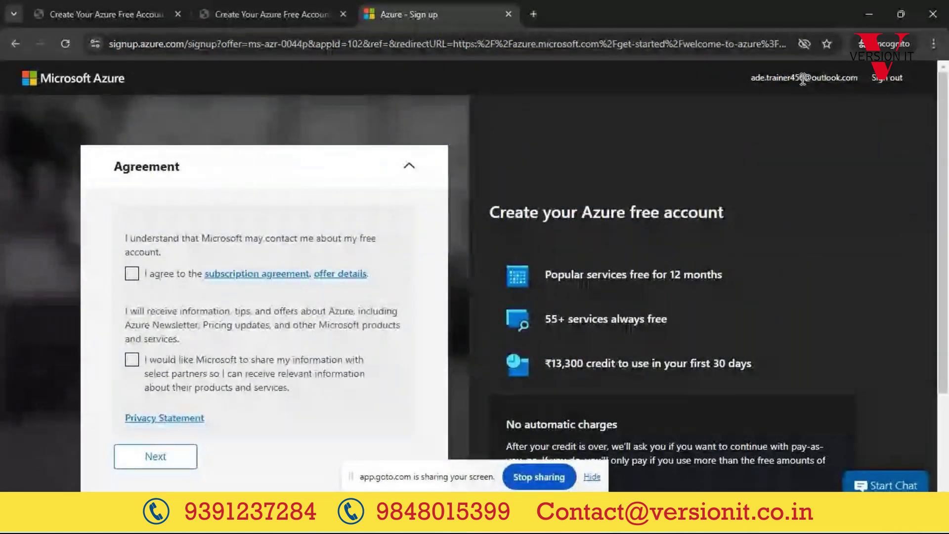
Step: Sign out of the currently signed-in Microsoft account and close the sign-out tab
triple_click(806, 78)
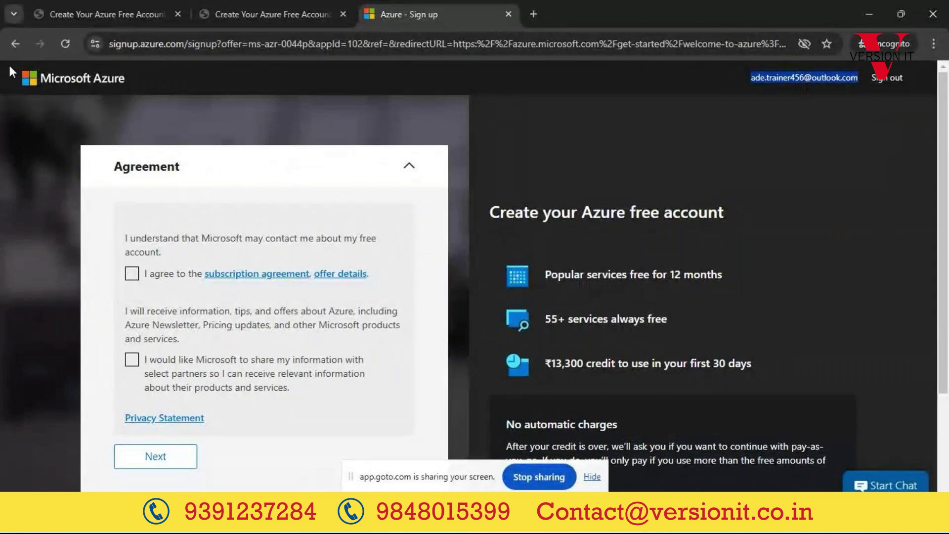
left_click(890, 82)
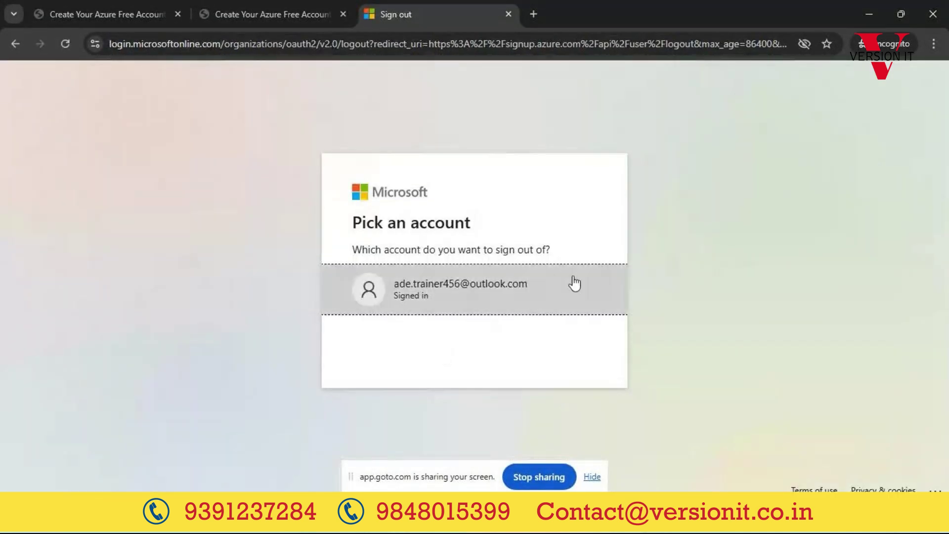
left_click(510, 293)
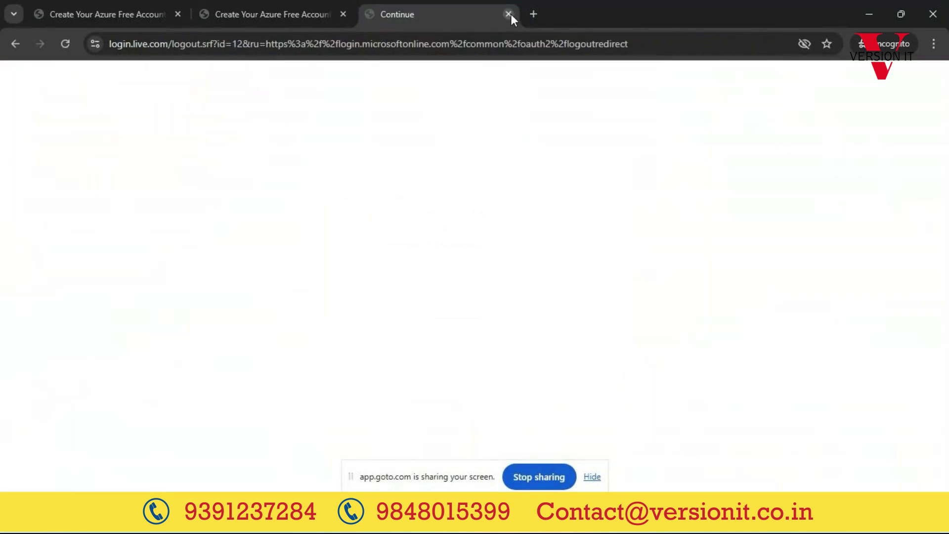
left_click(509, 14)
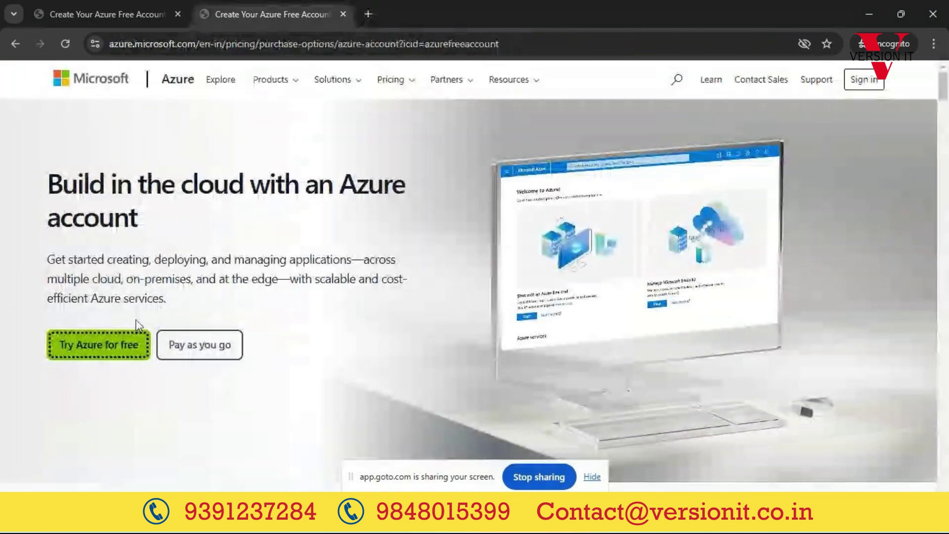
Step: Restart 'Try Azure for free', forget the remembered account and choose 'Use another account'
left_click(138, 342)
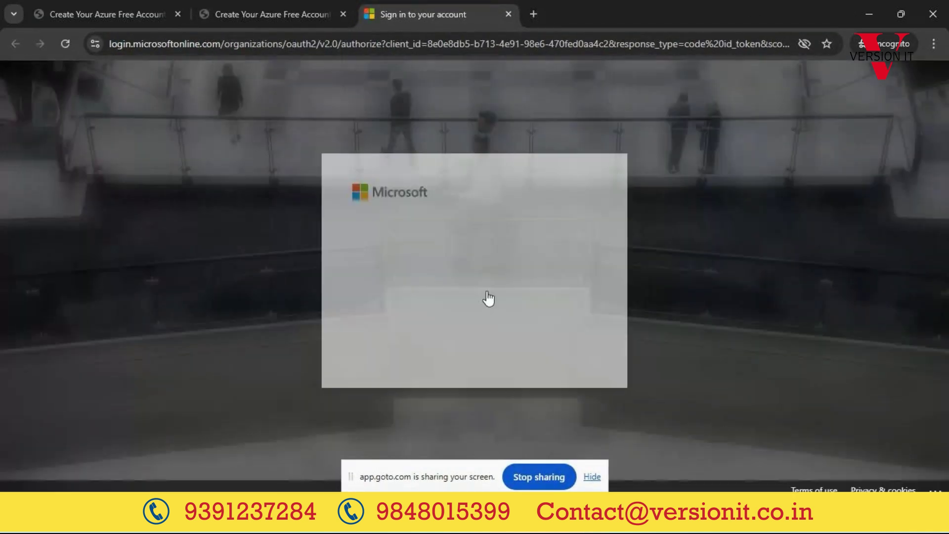
left_click(587, 272)
left_click(535, 269)
left_click(495, 288)
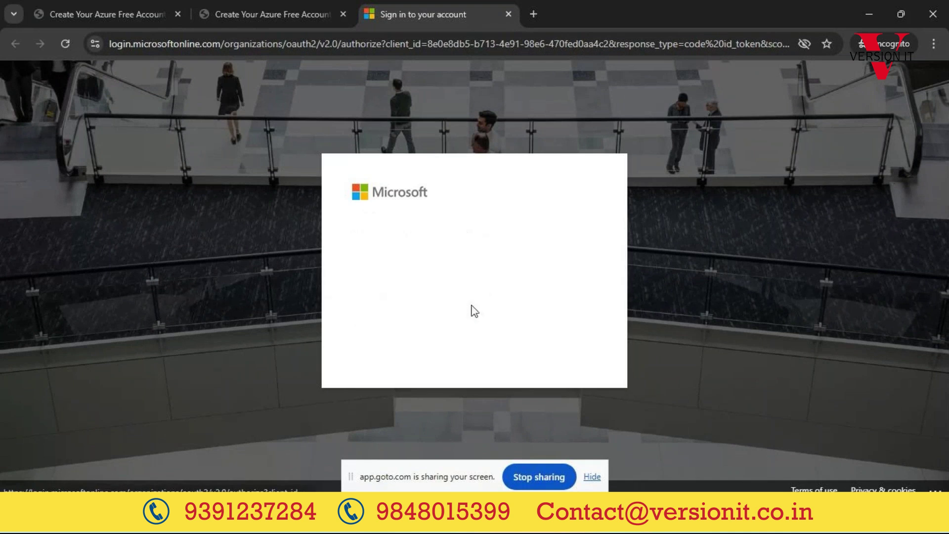
left_click(419, 209)
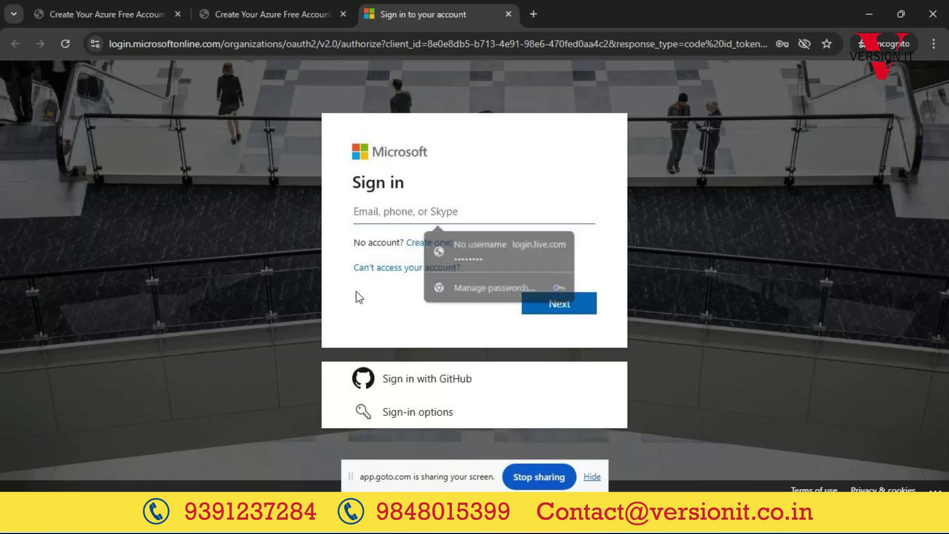
Step: Start creating a new Microsoft account with an e-mail address, then go back to sign-in
left_click(433, 245)
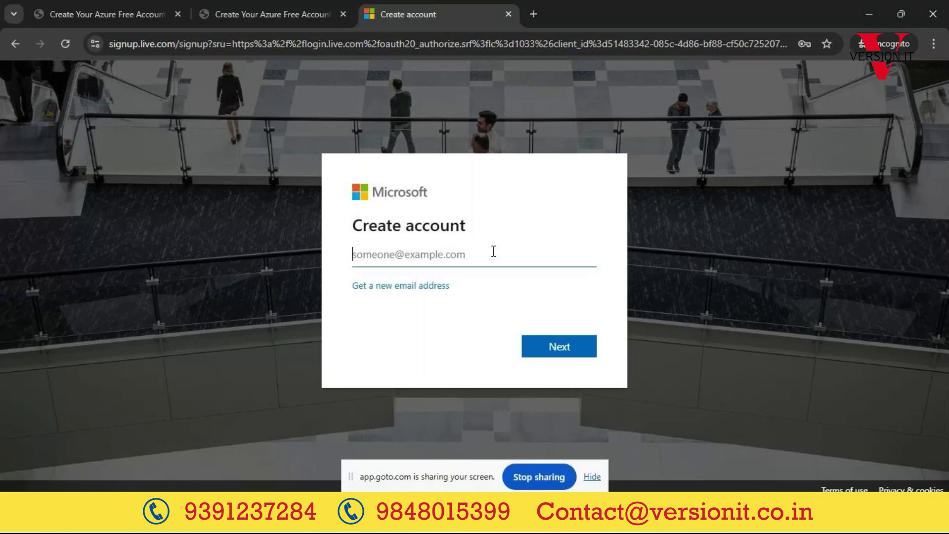
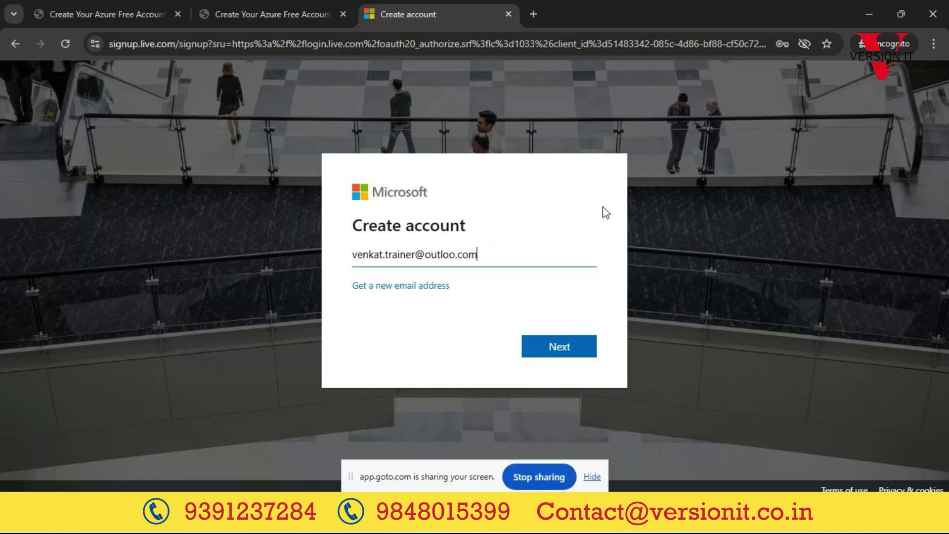
left_click(14, 44)
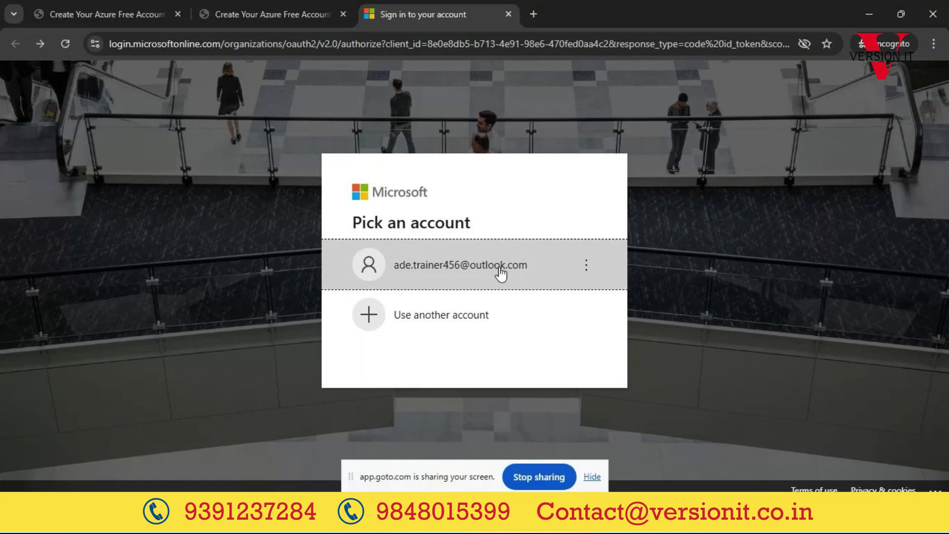
Step: Sign in with the existing listed account by entering its password
left_click(500, 271)
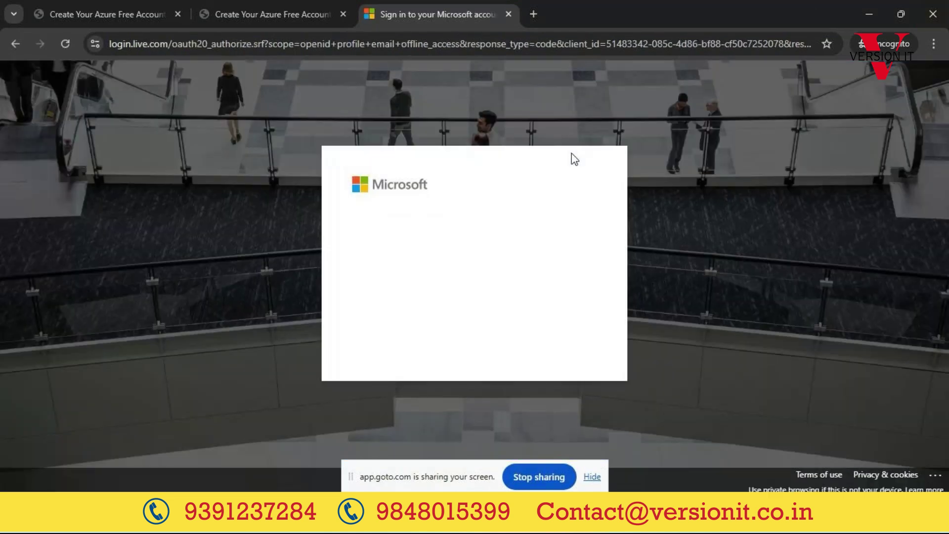
type("•••••••••••••")
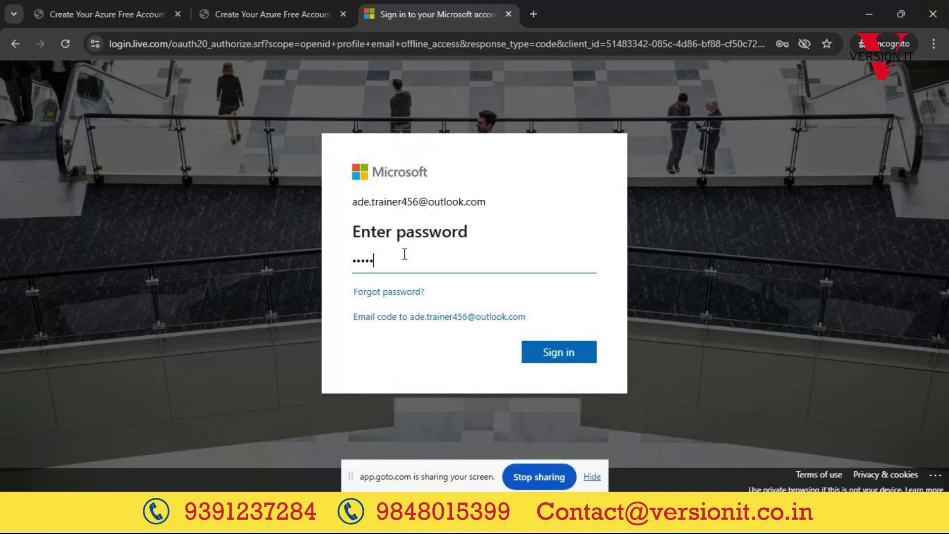
type("••")
key("Return")
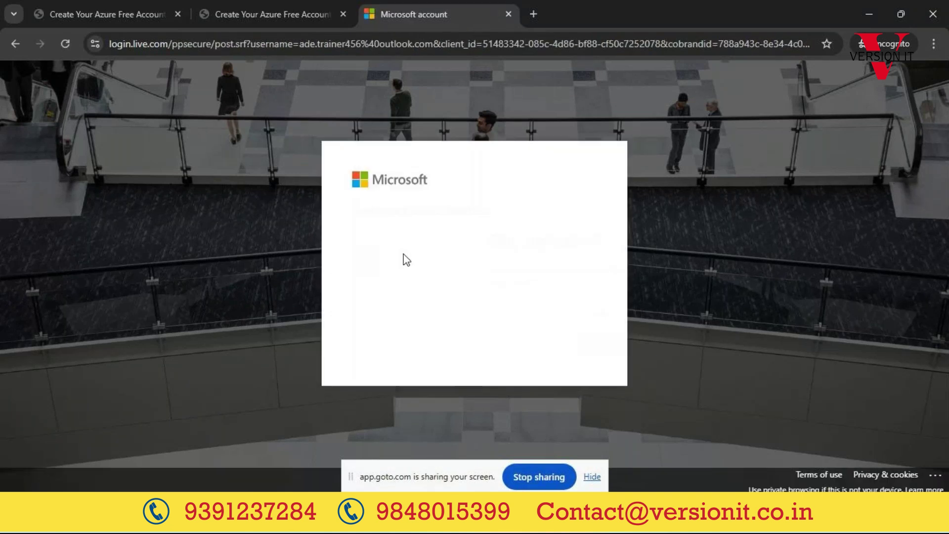
Step: Stay signed in, tick both agreement checkboxes and continue with Next
left_click(559, 344)
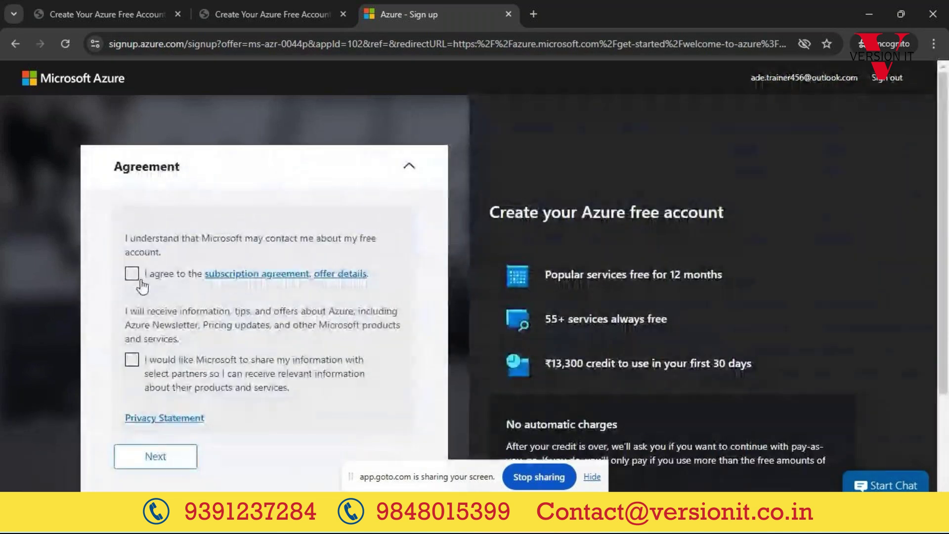
left_click(133, 274)
left_click(132, 362)
left_click(165, 461)
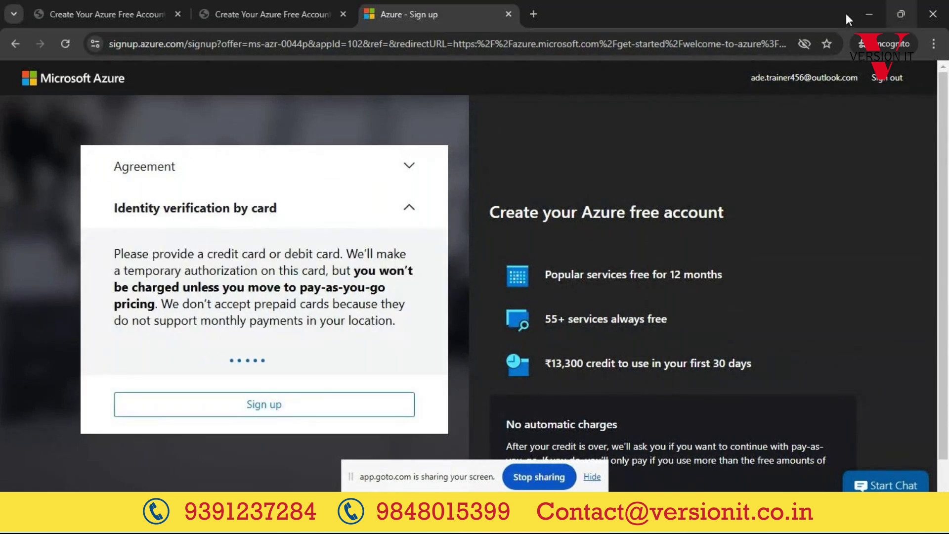
Step: Reopen and collapse the agreement section, then bring up the card verification form
left_click(403, 164)
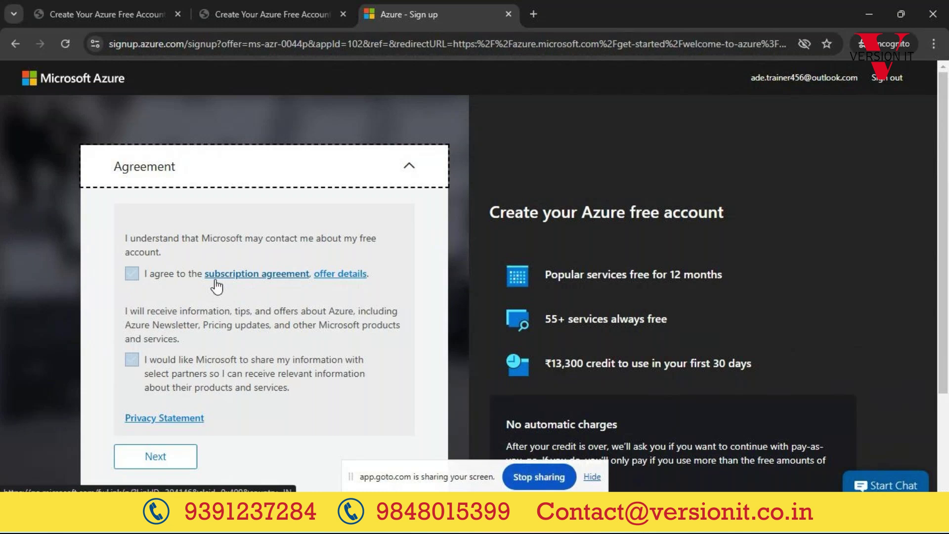
left_click(410, 166)
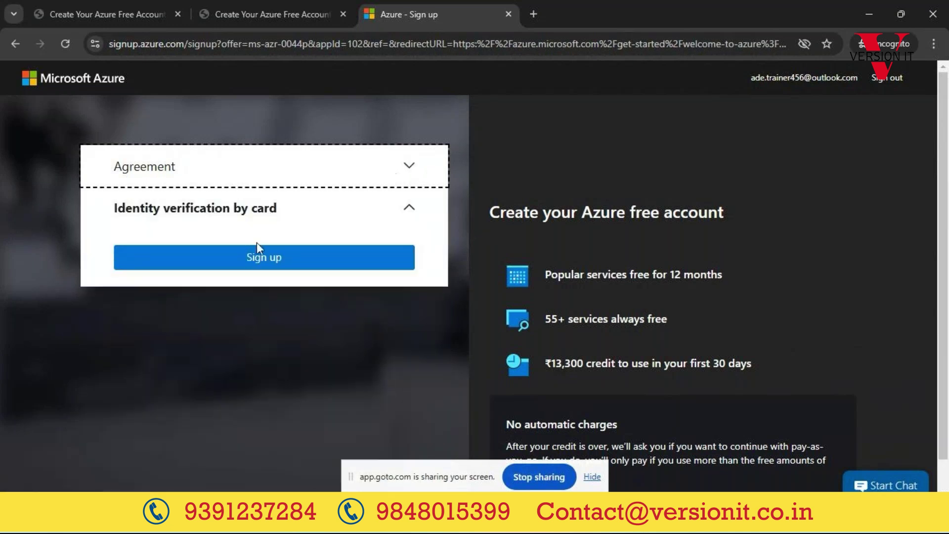
left_click(257, 246)
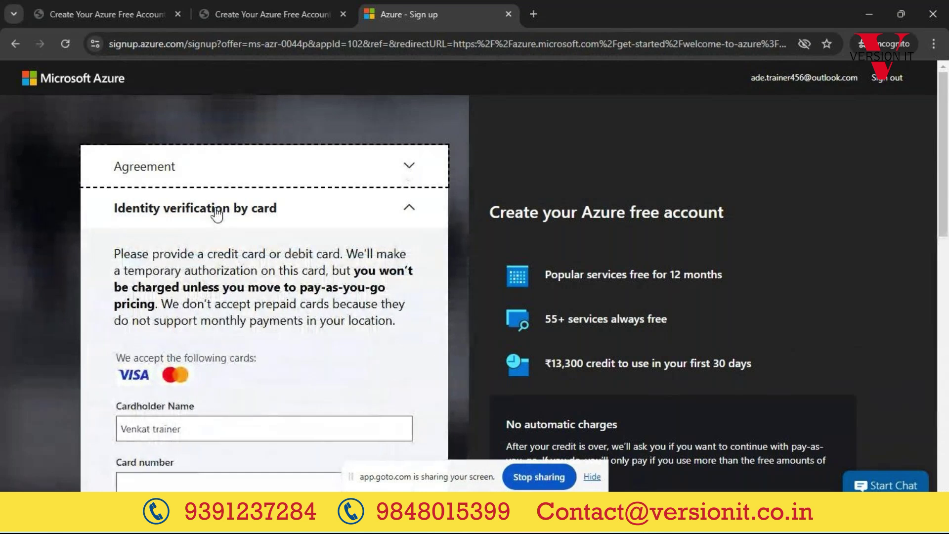
scroll(217, 213, "down", 1)
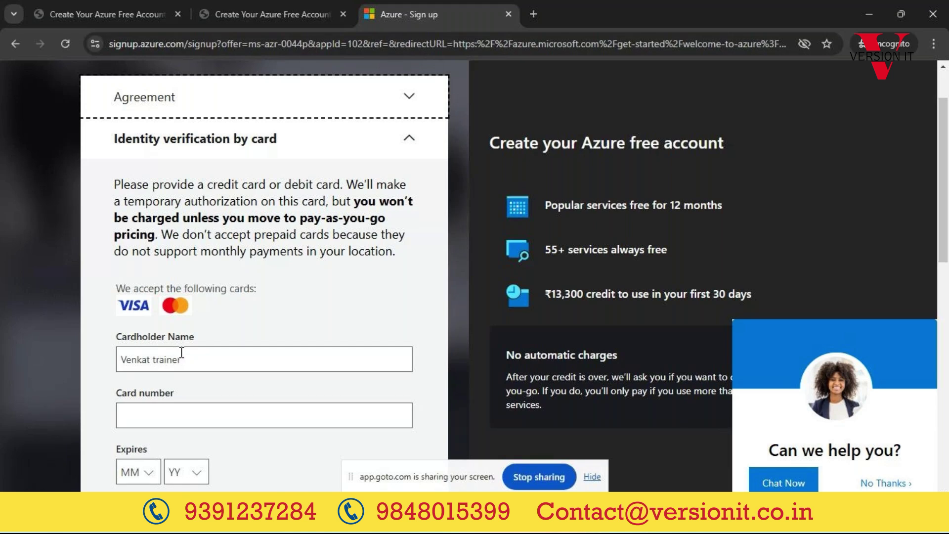
Step: Search Google in a new tab for 'create azure free students students'
left_click(541, 15)
type("create azure")
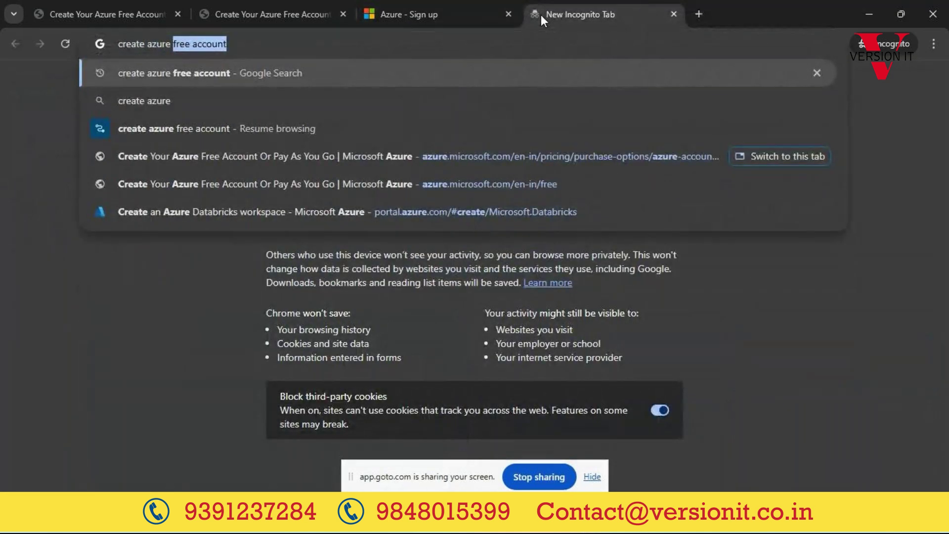
type(" free students student")
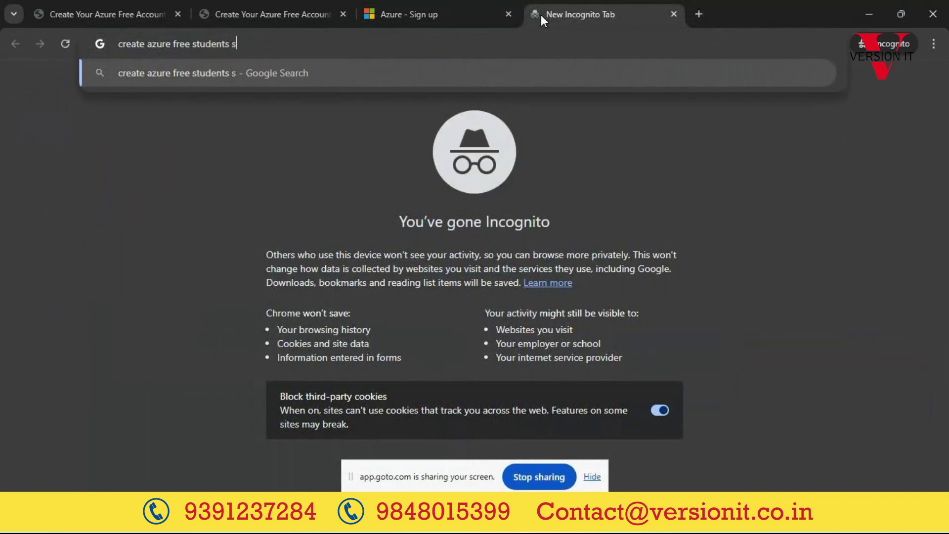
type("s")
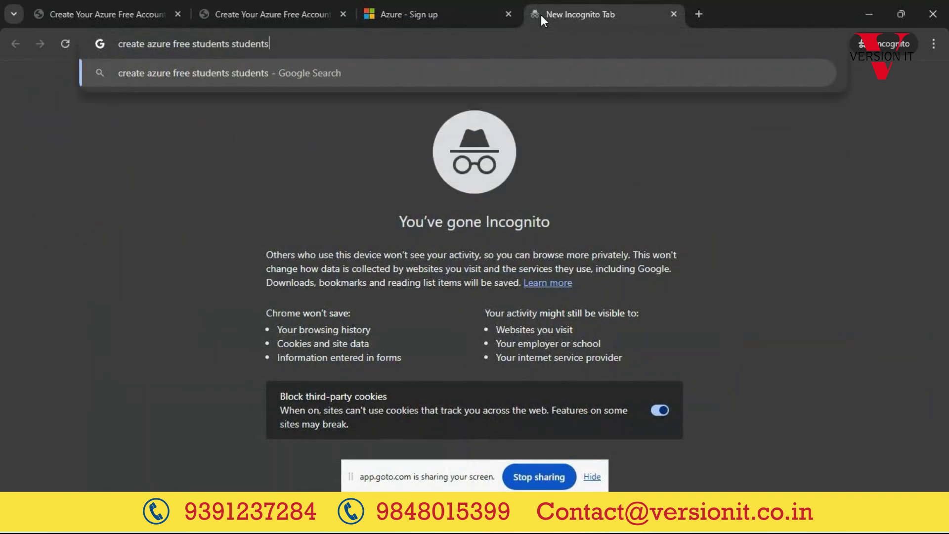
key("Return")
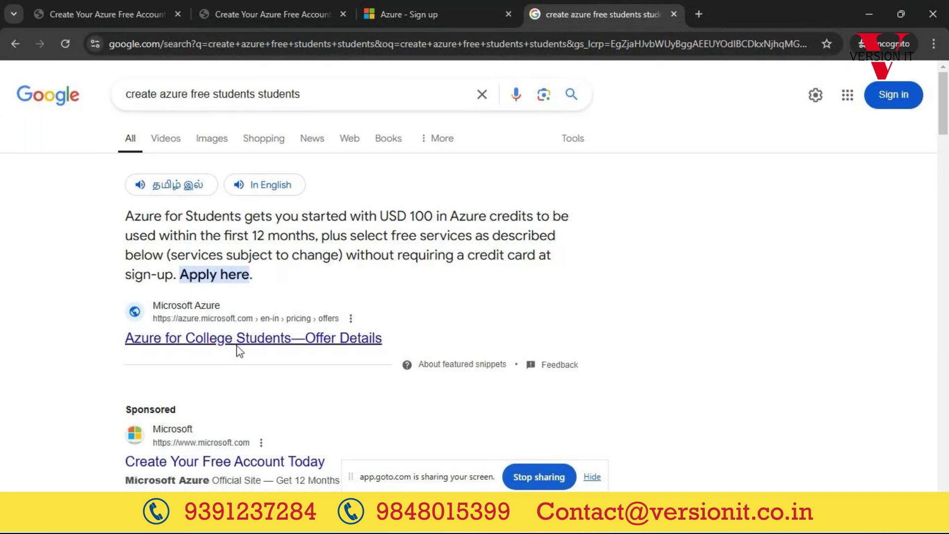
scroll(237, 349, "down", 4)
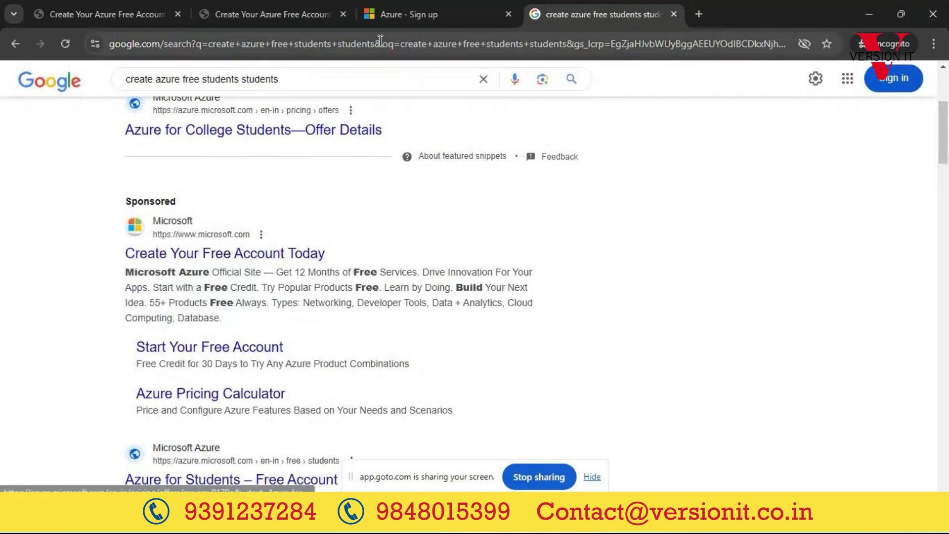
Step: Decline the chat offer on the signup tab, then return to the student search results
left_click(416, 15)
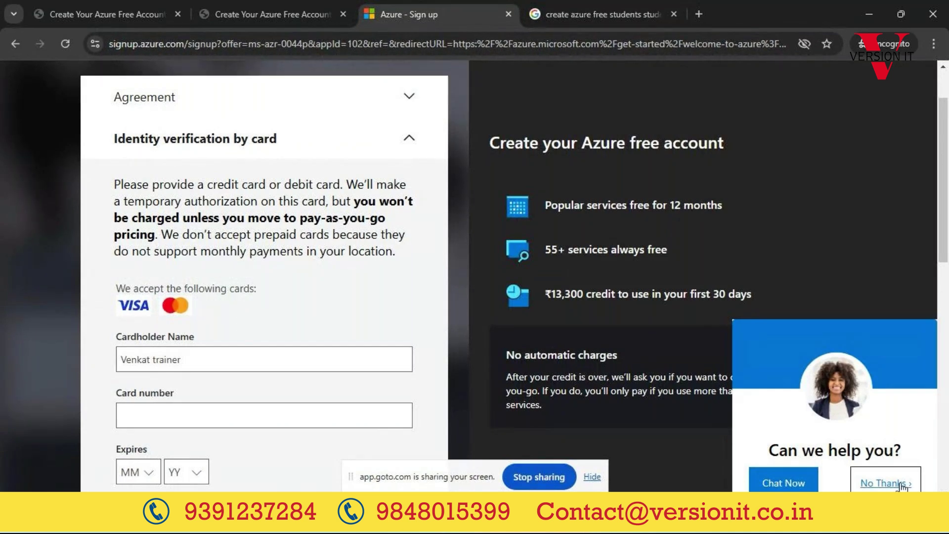
left_click(884, 483)
left_click(579, 14)
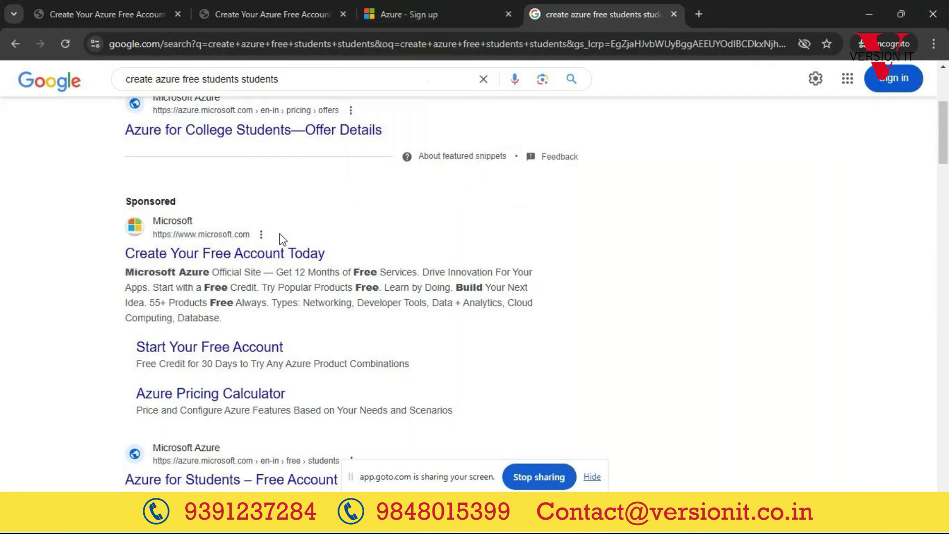
scroll(213, 292, "down", 3)
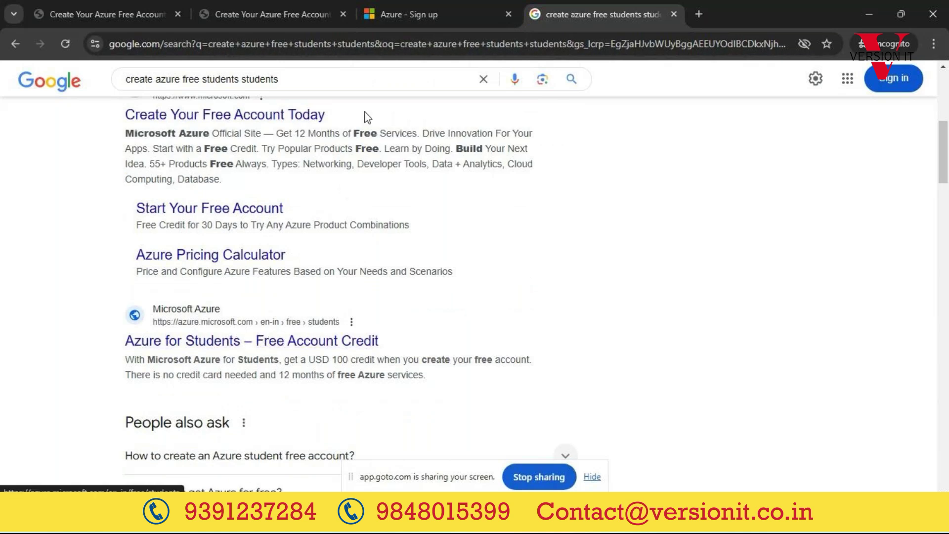
Step: On the sign-up tab, select the cardholder name, then read and close the card requirement explanation
left_click(411, 16)
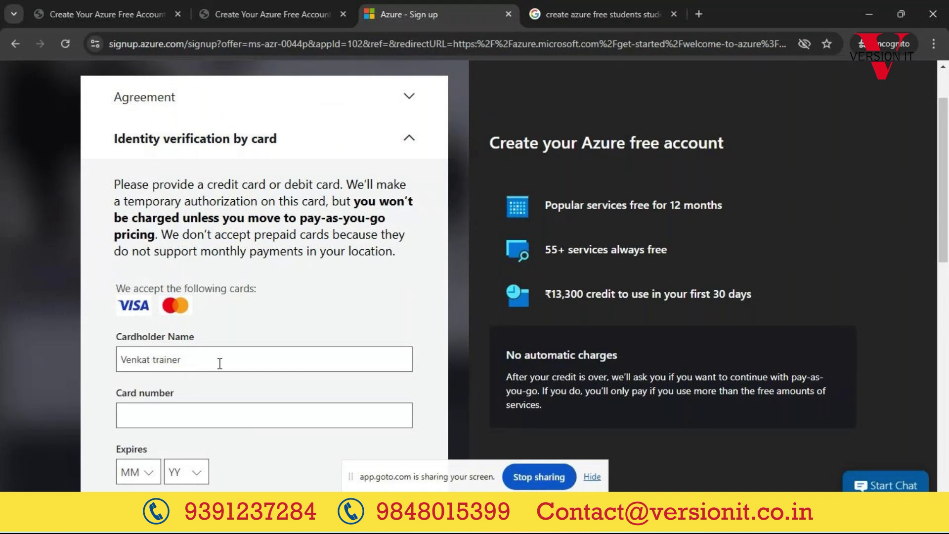
left_click_drag(221, 361, 121, 361)
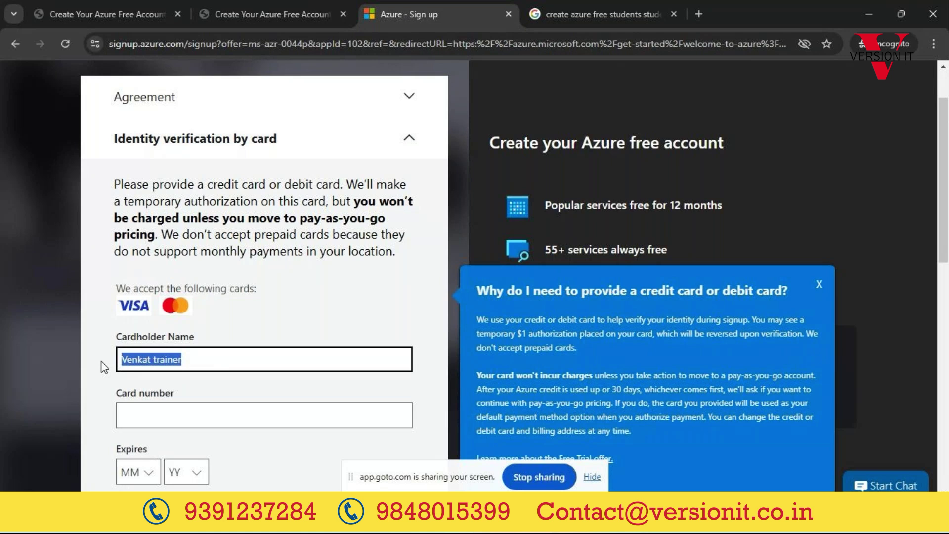
left_click(591, 477)
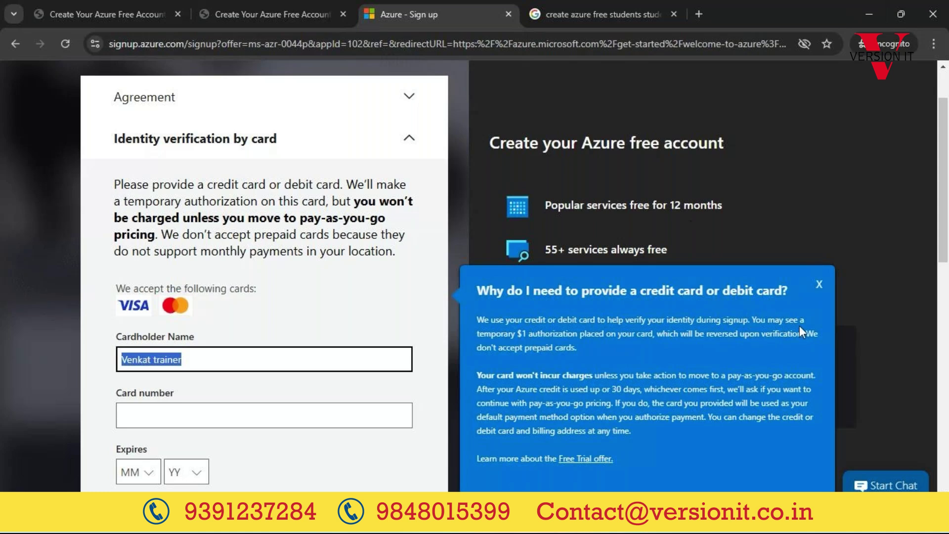
left_click(819, 285)
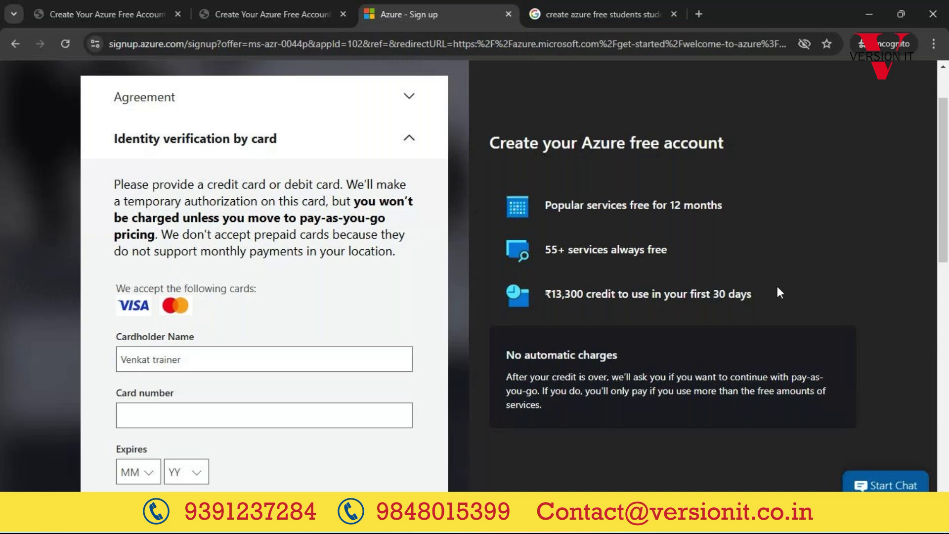
left_click_drag(550, 293, 687, 293)
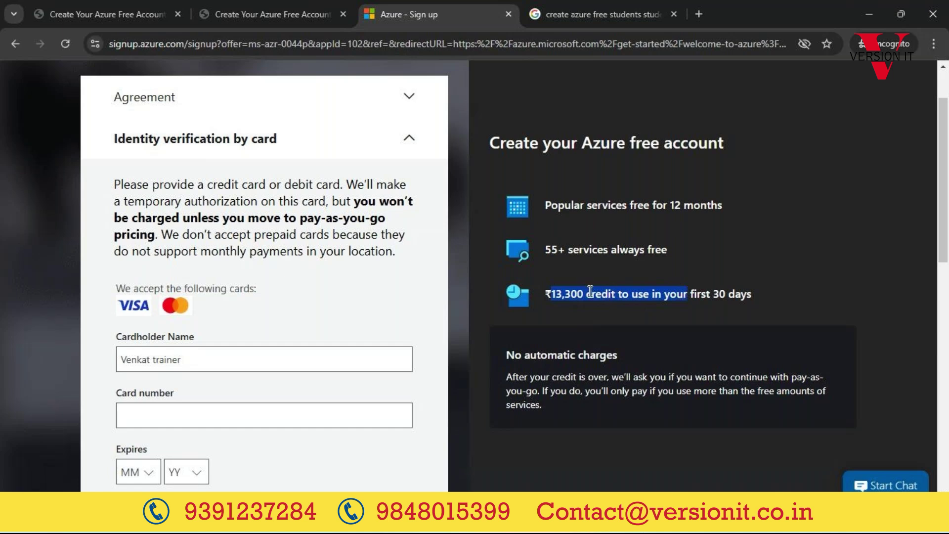
triple_click(583, 247)
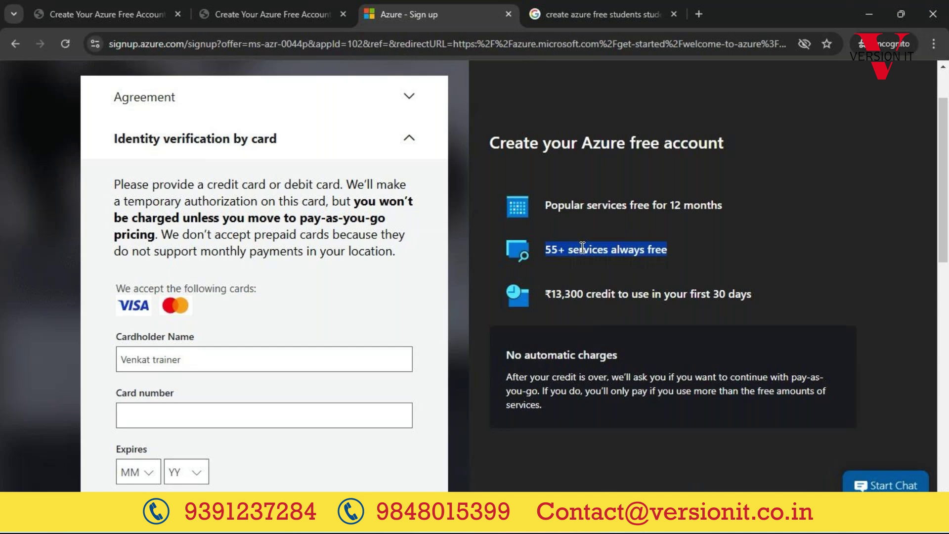
double_click(582, 248)
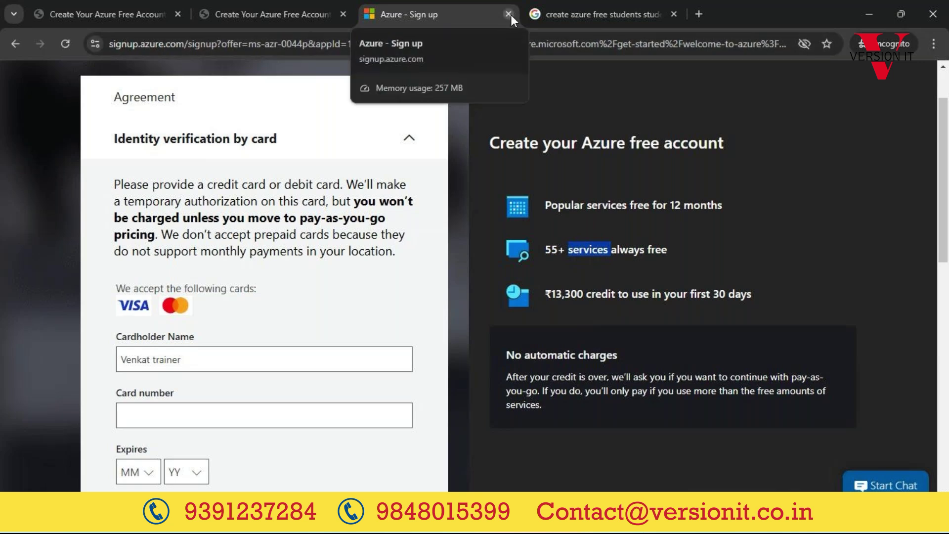
Step: Minimize the sign-up window and use the Home breadcrumb to reach the portal home
left_click(868, 17)
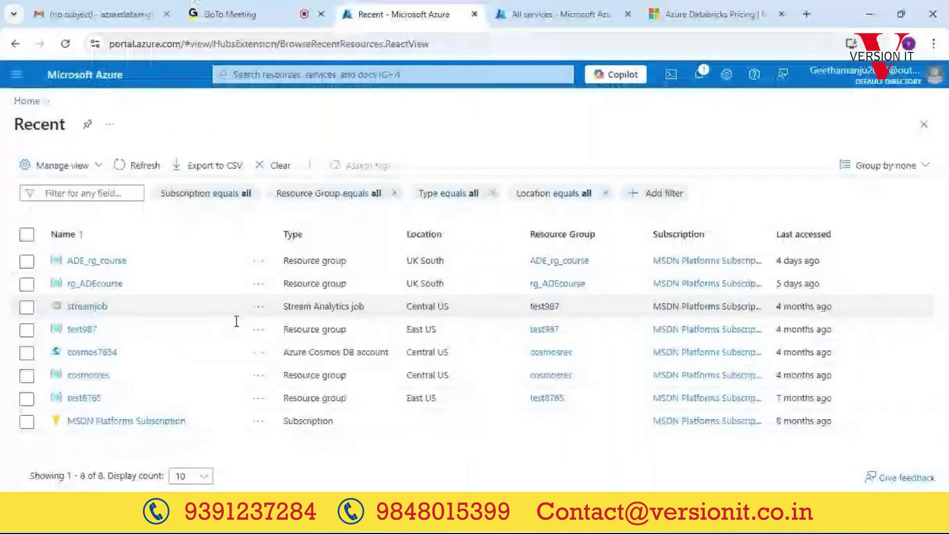
left_click(29, 102)
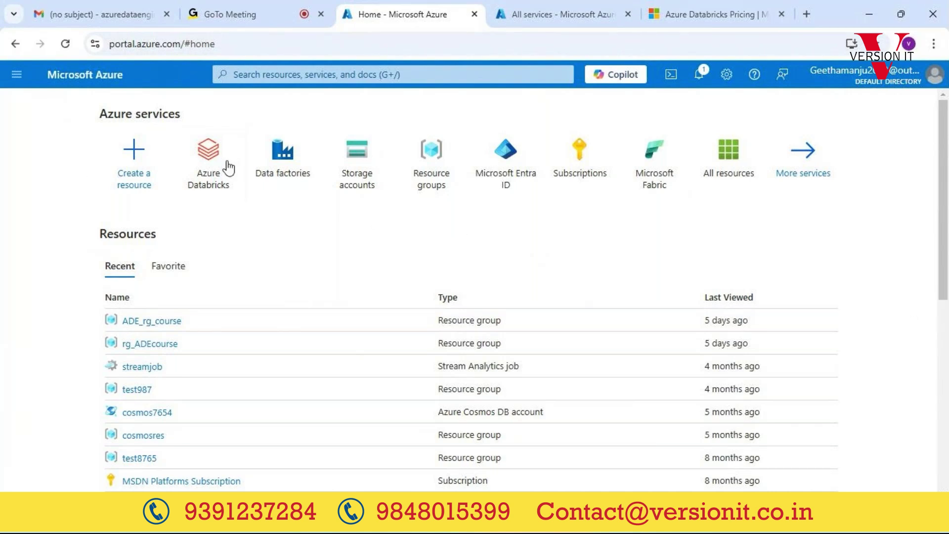
mouse_move(205, 166)
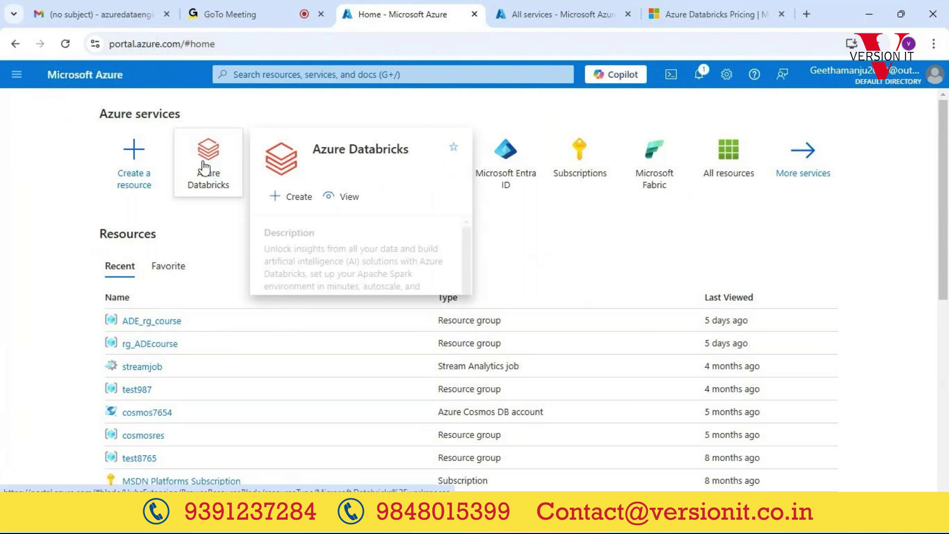
Step: Open the Azure Databricks service list, which shows zero records
left_click(205, 167)
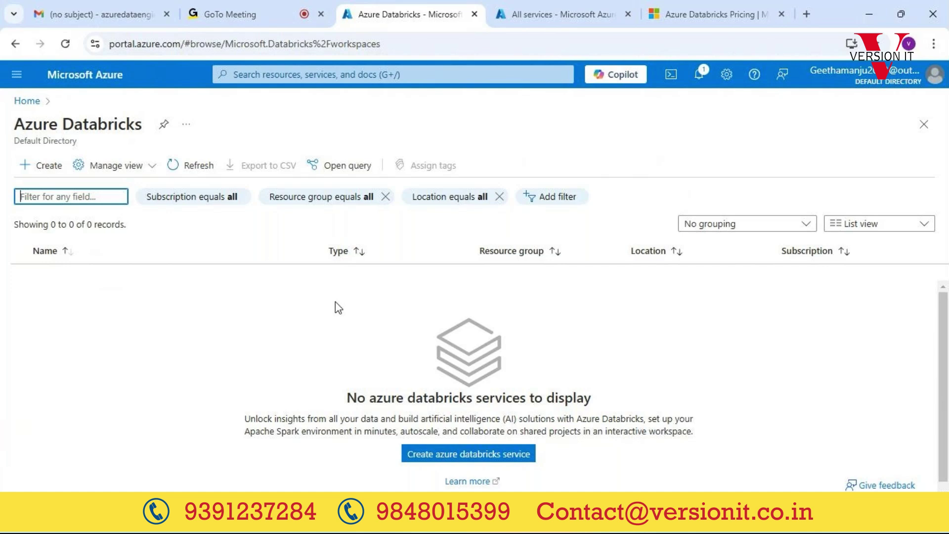
Step: Return Home, reload portal.azure.com, and dismiss the ₹8,400.00 credit-remaining notice
left_click(26, 101)
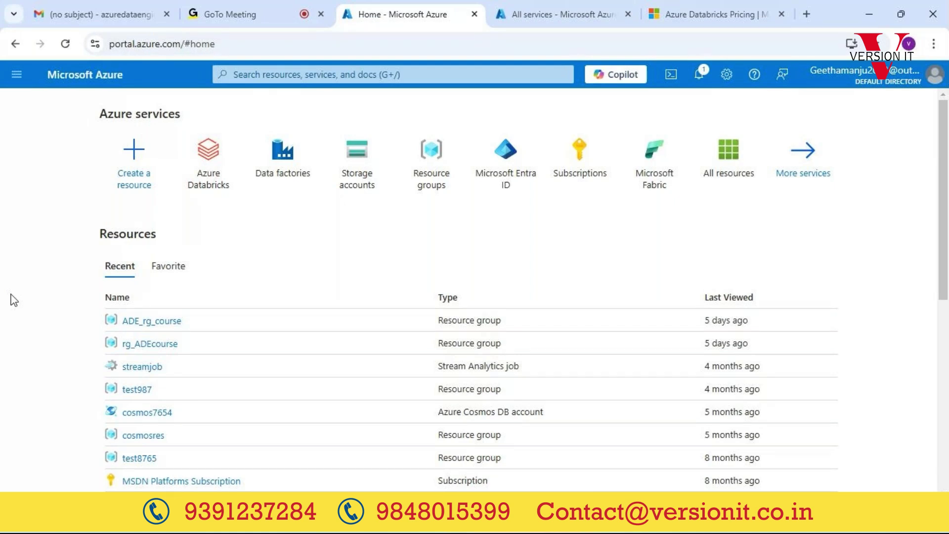
left_click(248, 44)
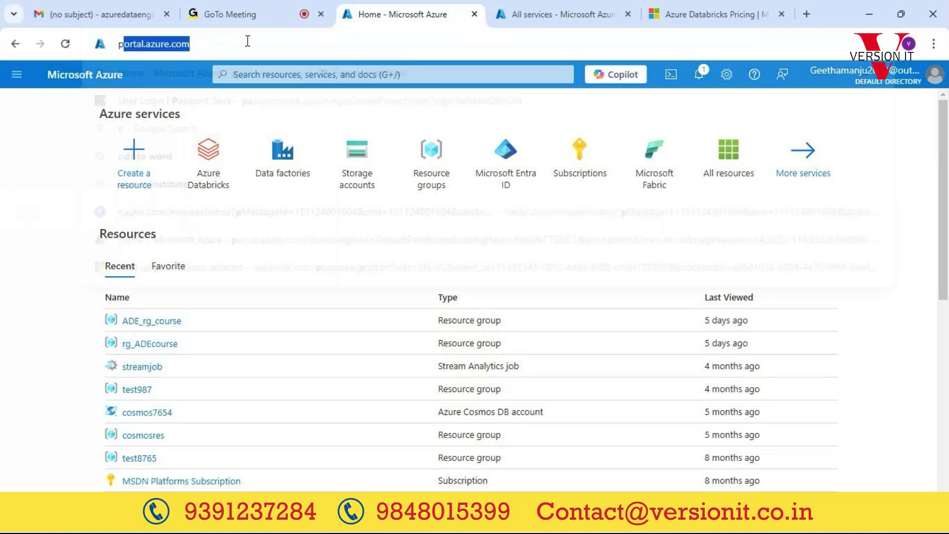
type("port")
key("Return")
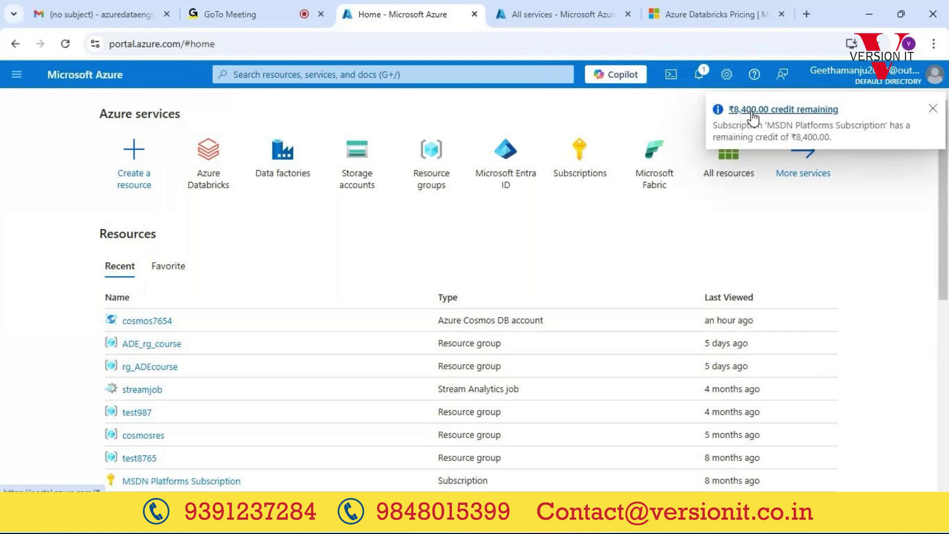
left_click(933, 110)
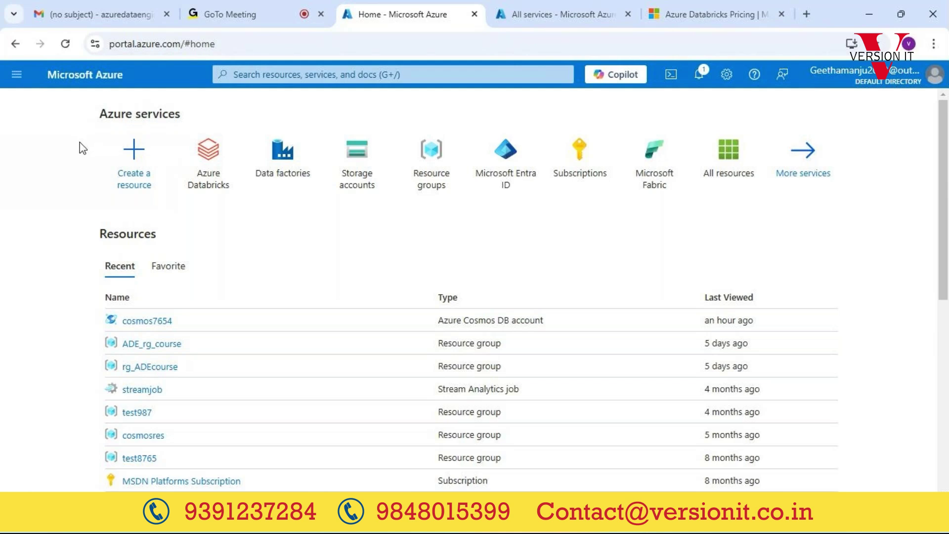
Step: Browse the portal navigation menu, then close it
left_click(19, 77)
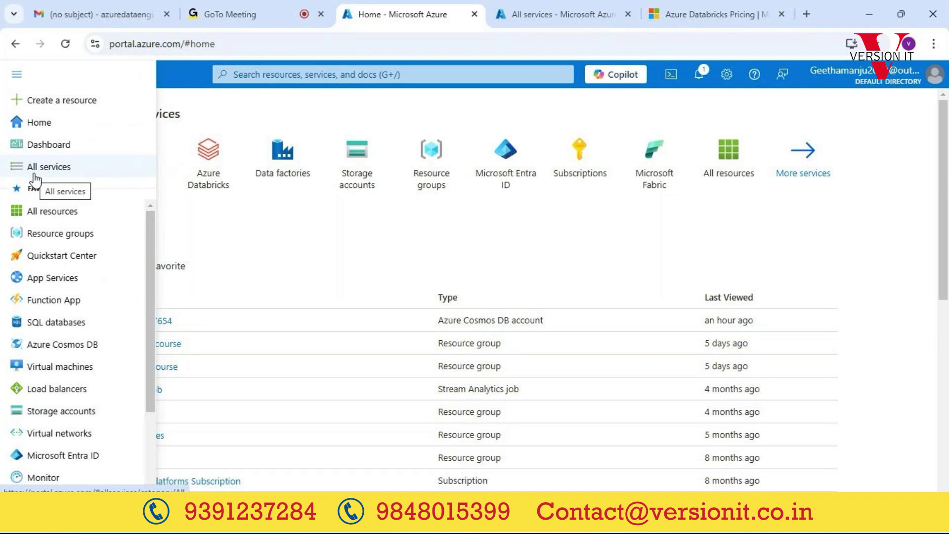
mouse_move(60, 370)
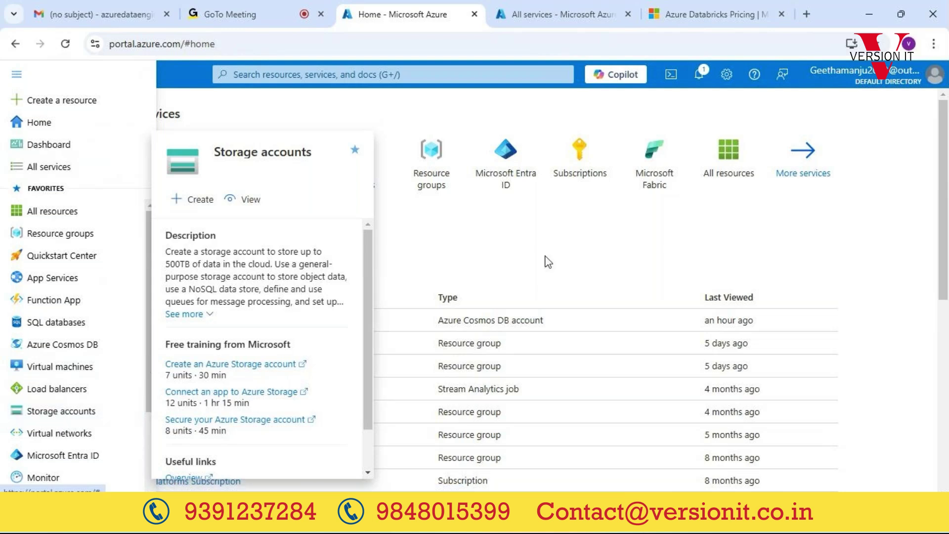
left_click(862, 249)
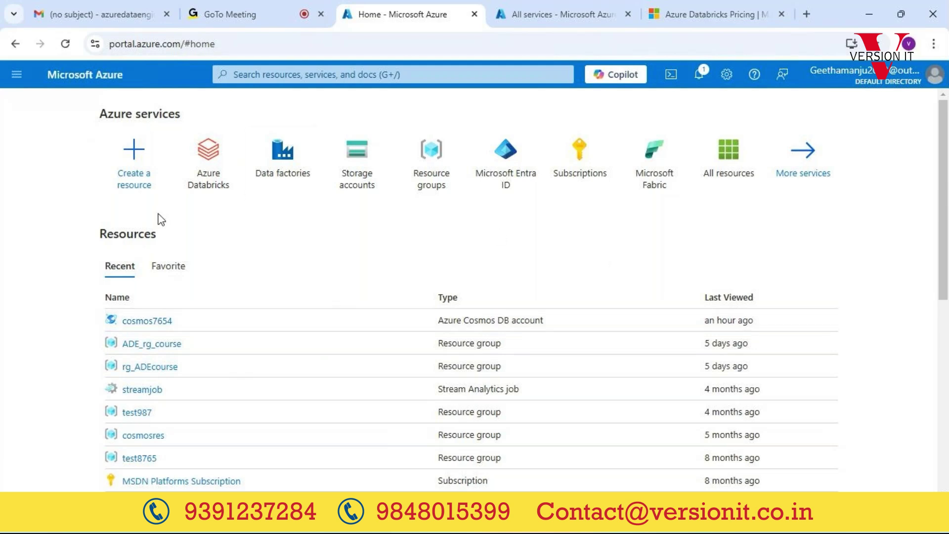
Step: Switch to the GoTo Meeting tab, then back to the Azure portal home
left_click(236, 16)
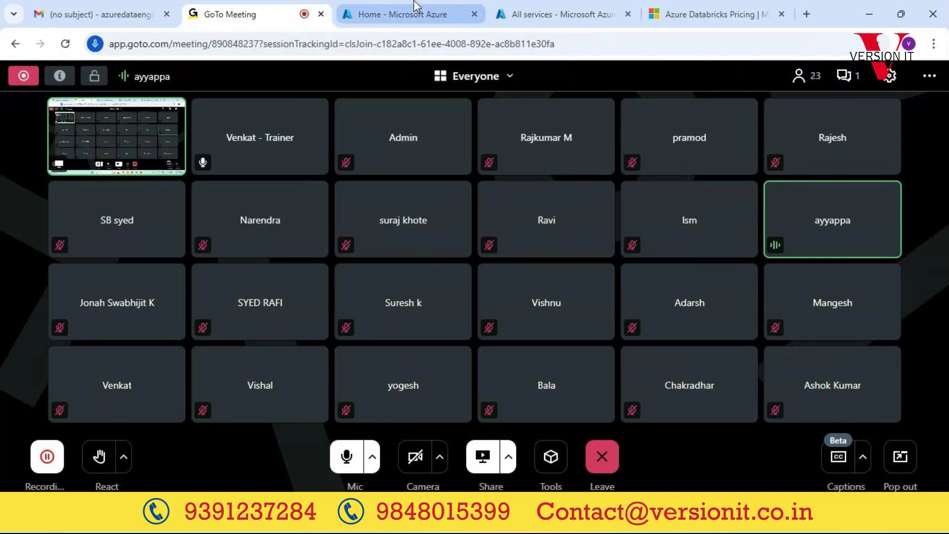
mouse_move(438, 25)
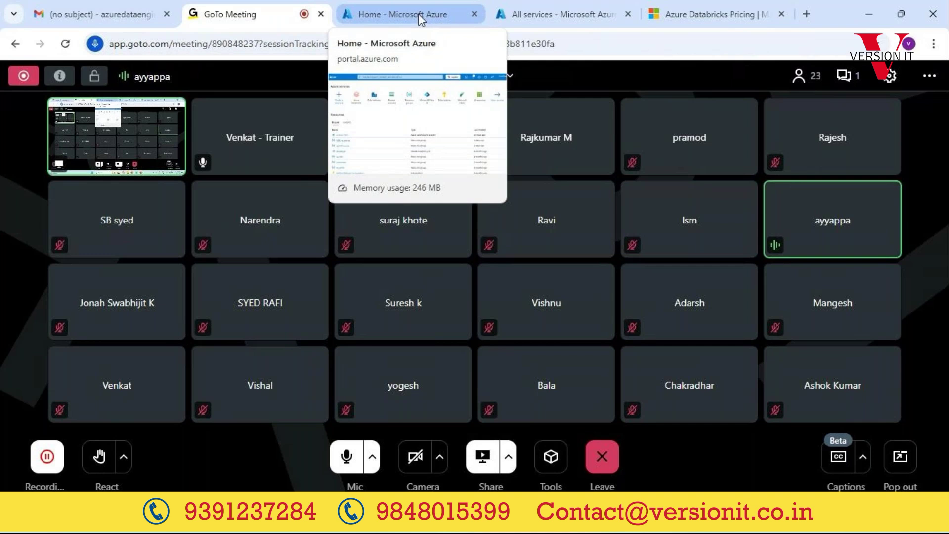
left_click(421, 16)
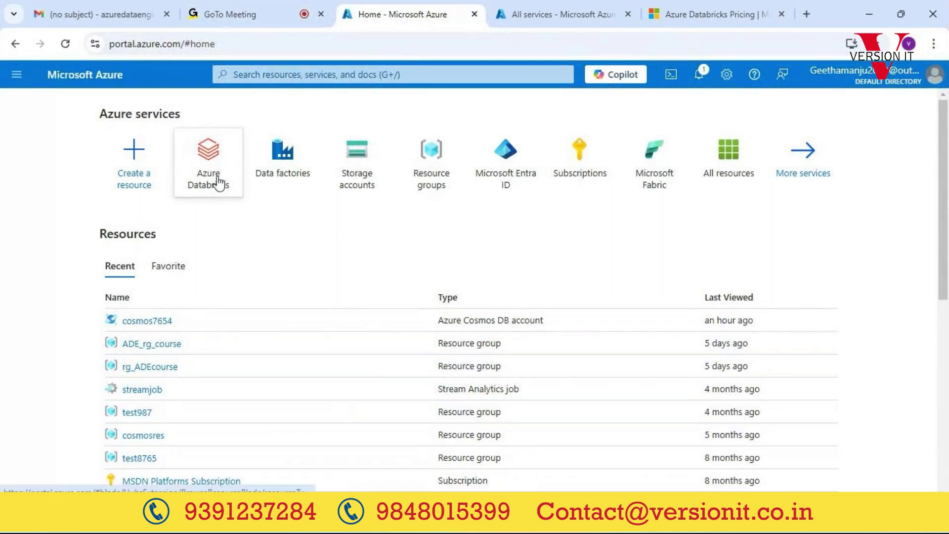
Step: Visit All services from the menu, return Home, and open the signed-in account panel
mouse_move(223, 187)
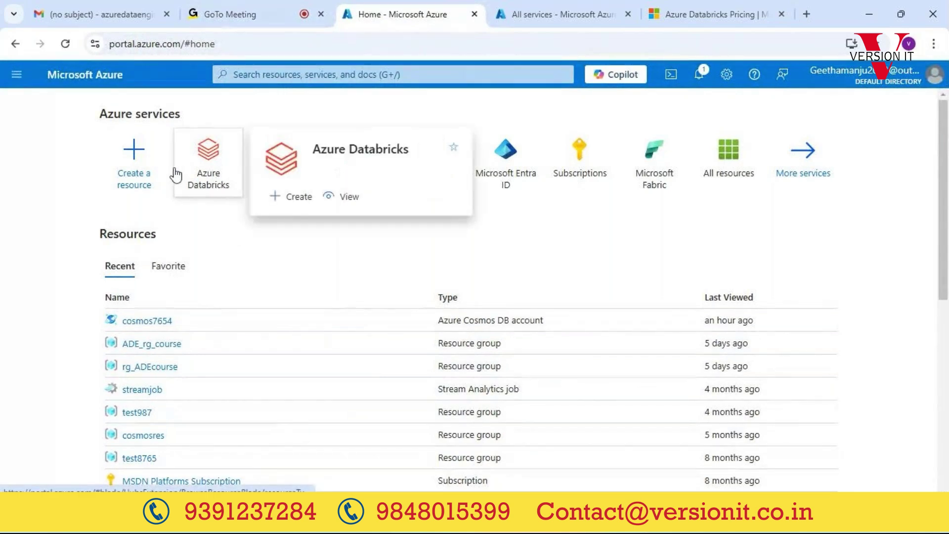
left_click(17, 74)
mouse_move(53, 222)
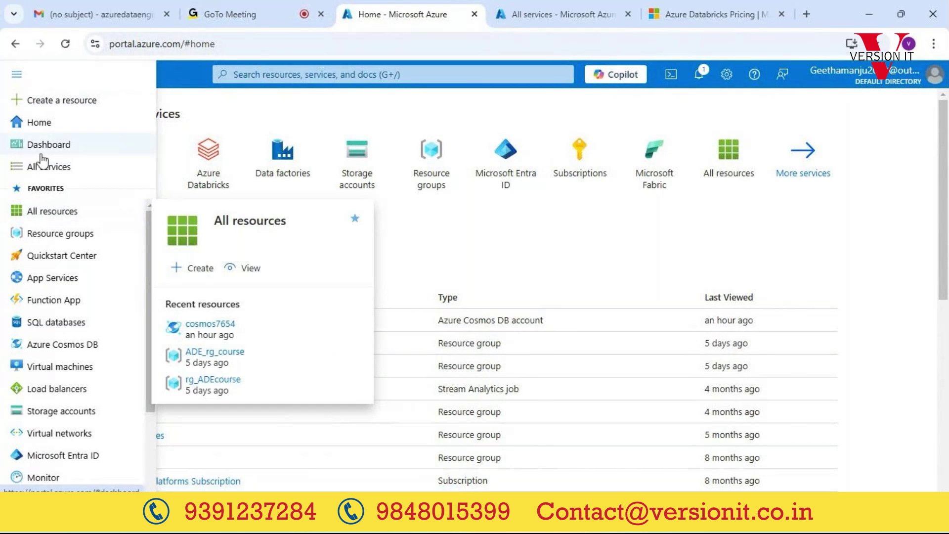
left_click(43, 168)
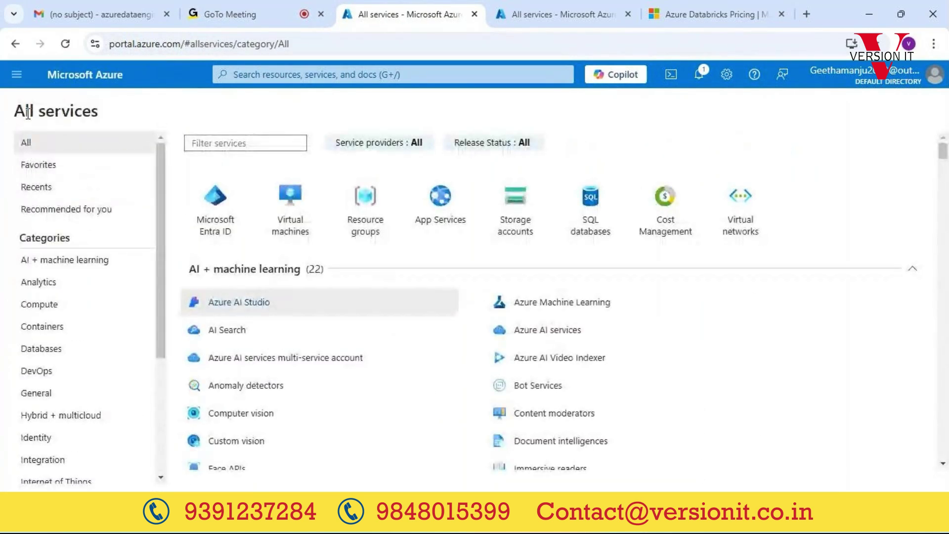
left_click(44, 77)
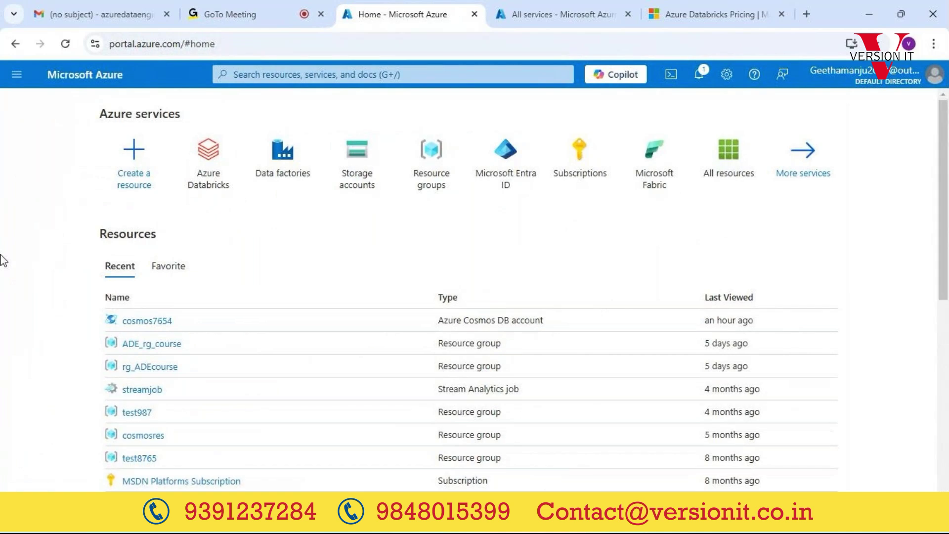
left_click(888, 70)
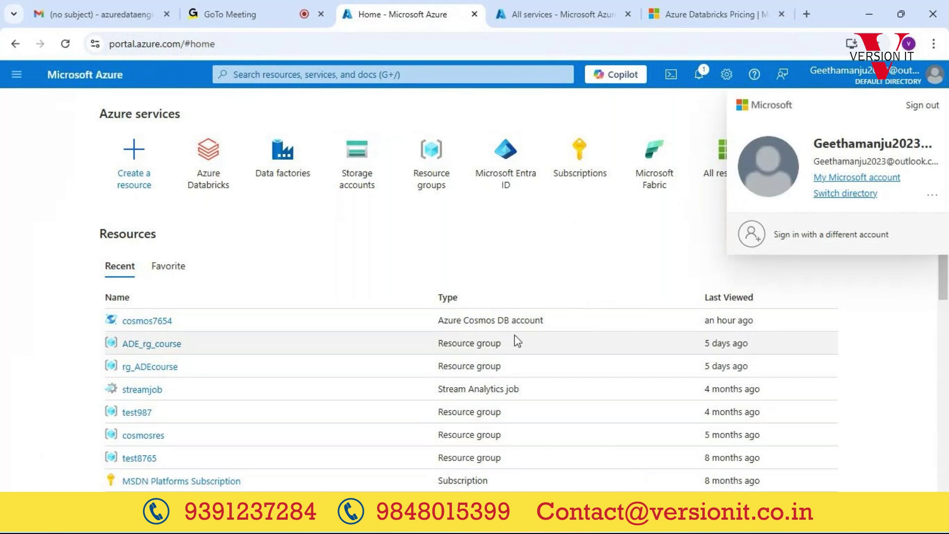
Step: Highlight the ₹13,300 credit in the Azure sign-up window, then close the account panel
mouse_move(584, 513)
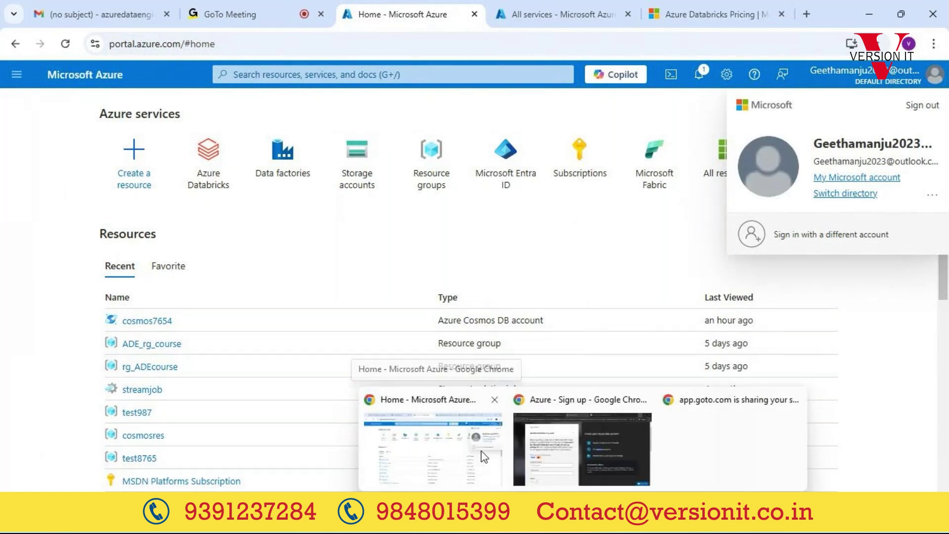
left_click(580, 445)
double_click(573, 295)
left_click(567, 296)
double_click(567, 295)
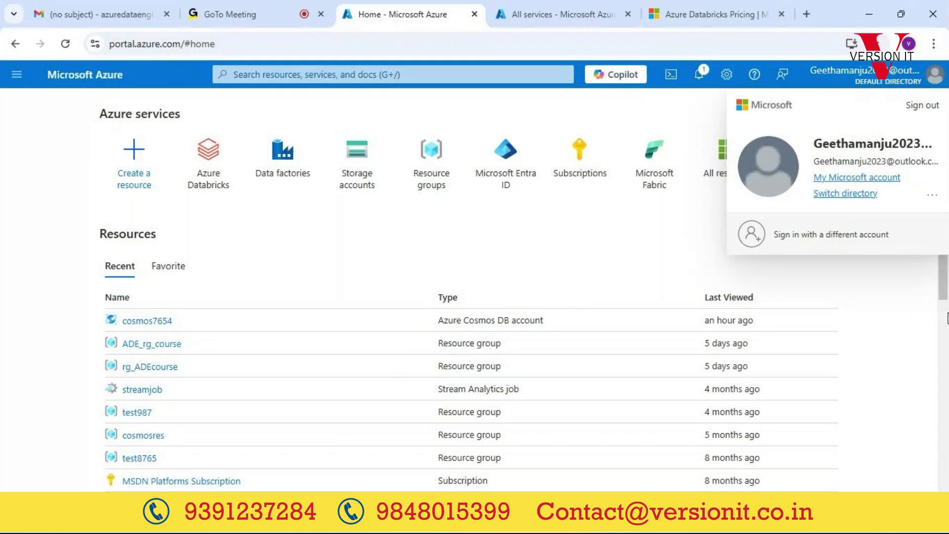
left_click(887, 291)
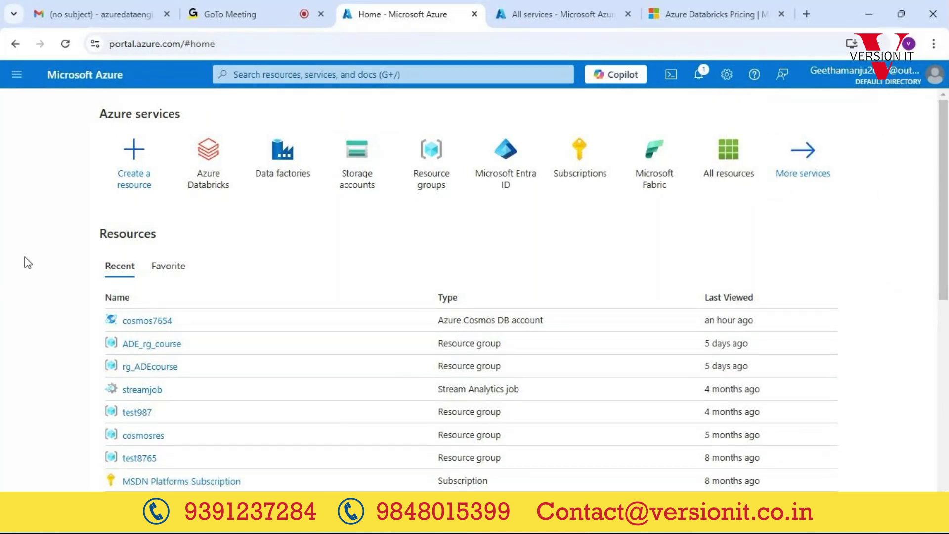
Step: Visit All services, then open the private My Dashboard from the portal menu
left_click(17, 75)
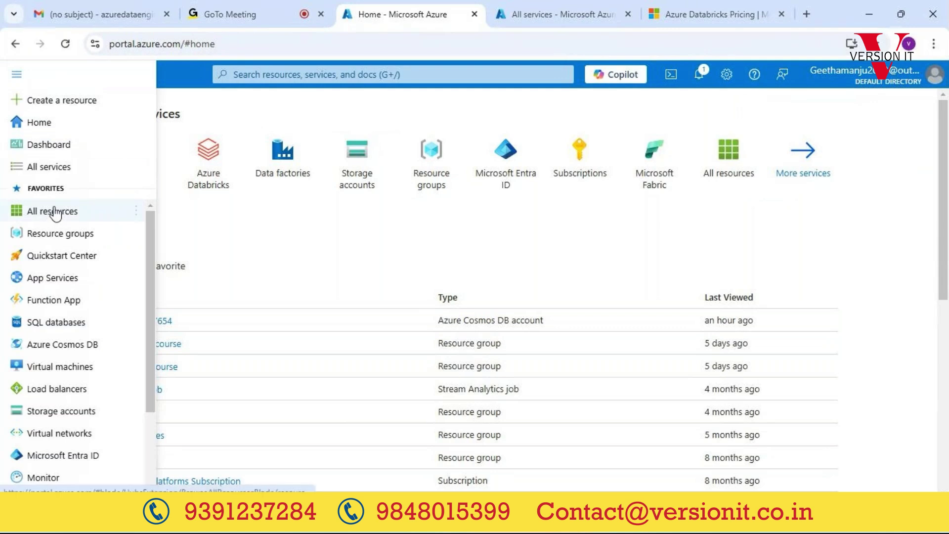
left_click(65, 170)
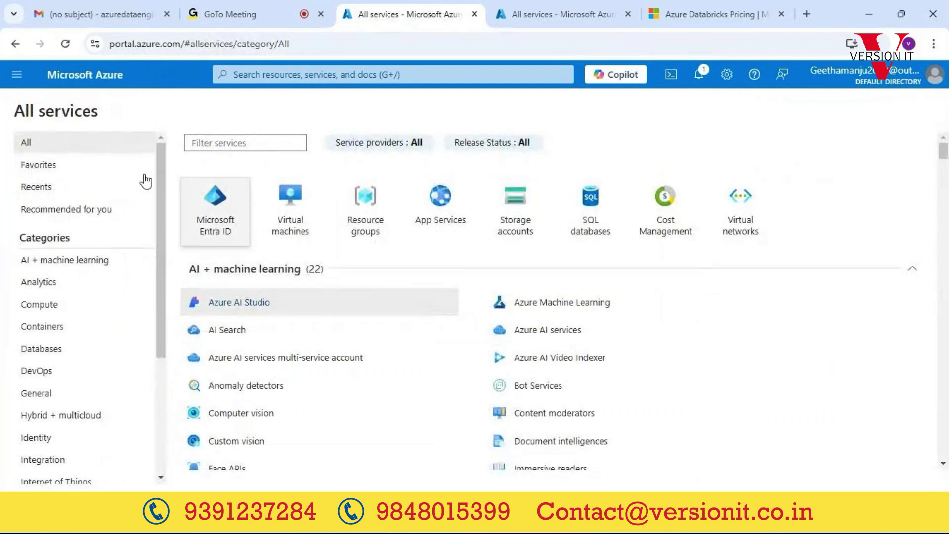
left_click(17, 77)
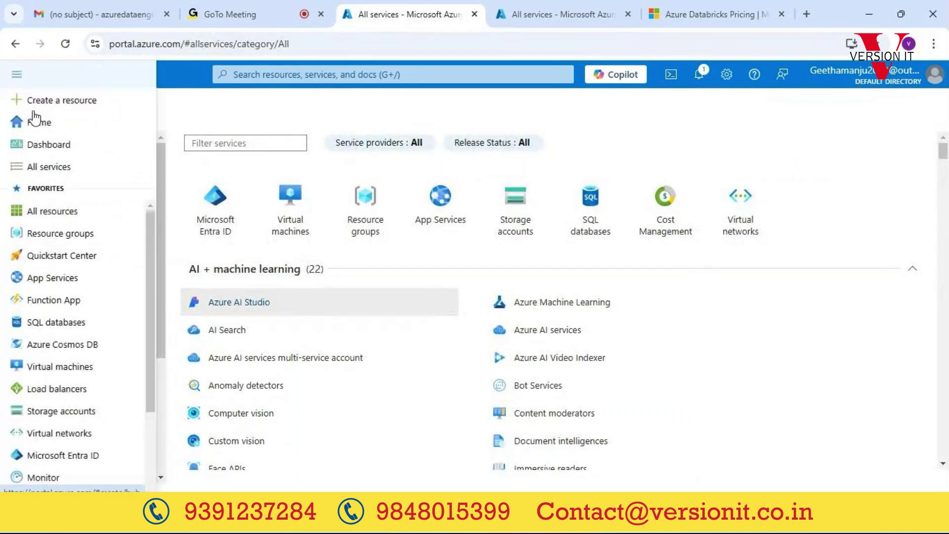
left_click(51, 149)
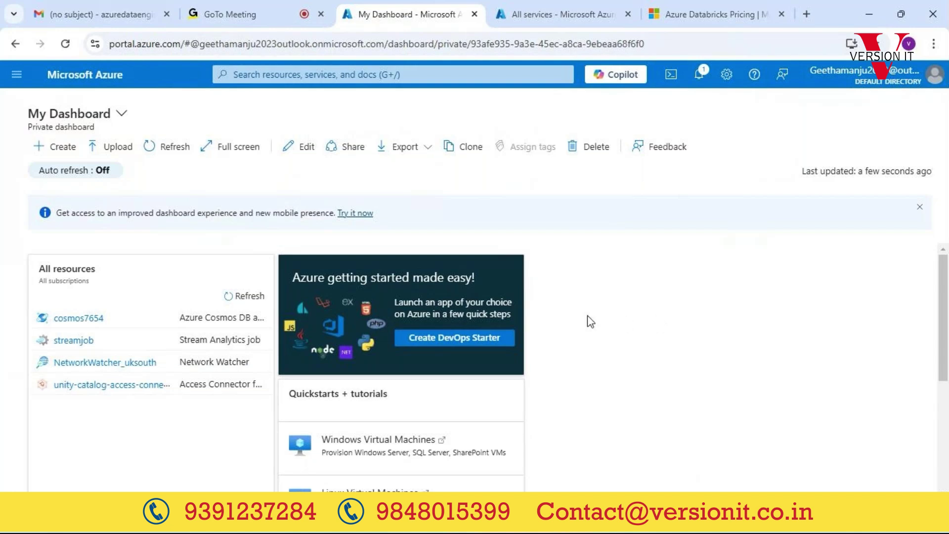
Step: Go from the dashboard to Home via the portal menu
left_click(20, 76)
left_click(39, 128)
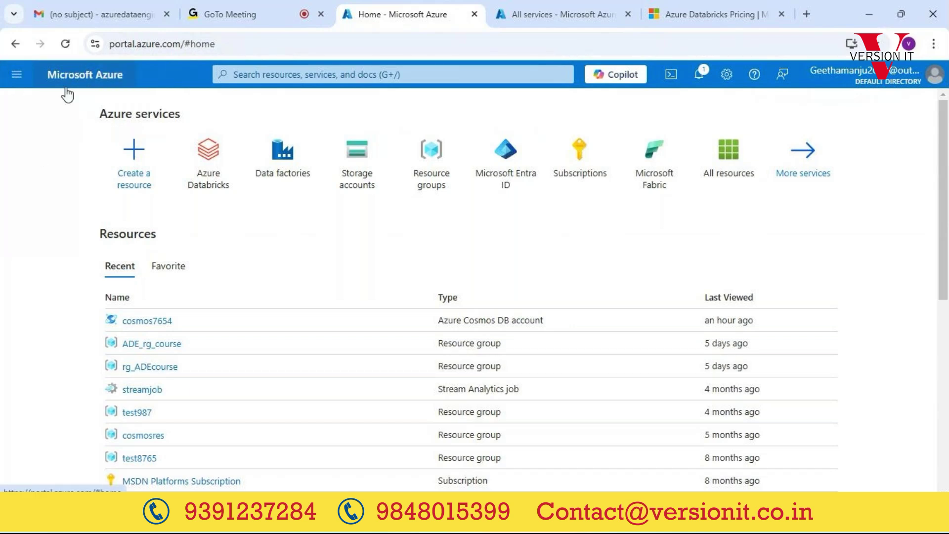
left_click(272, 77)
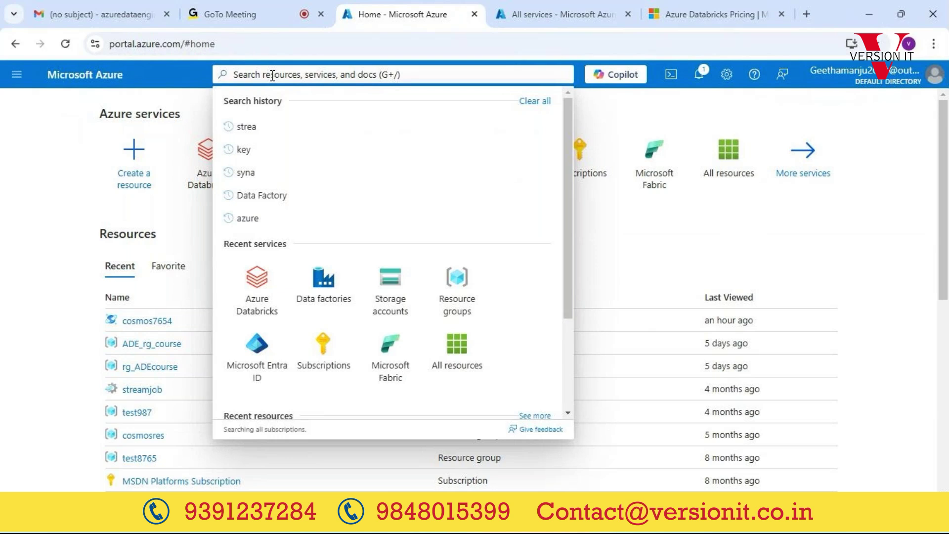
type("databrick")
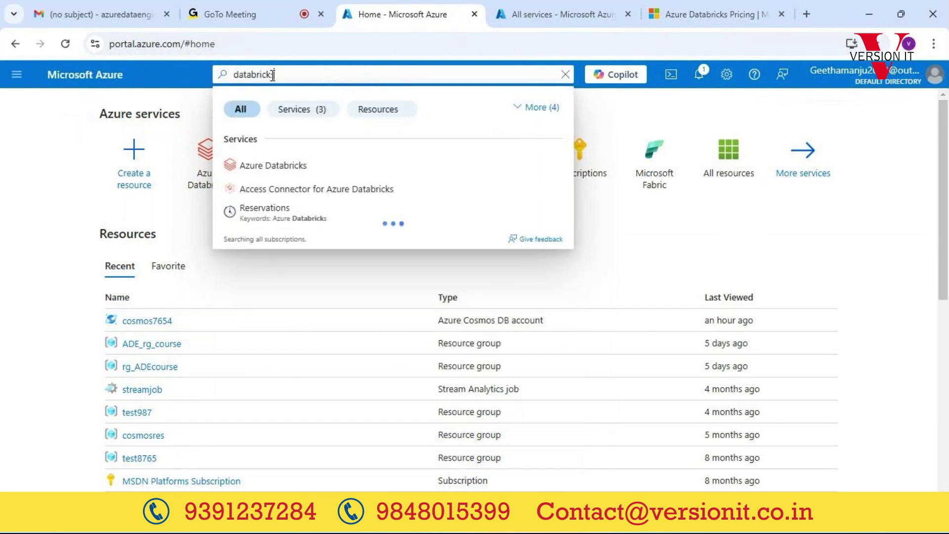
type("s")
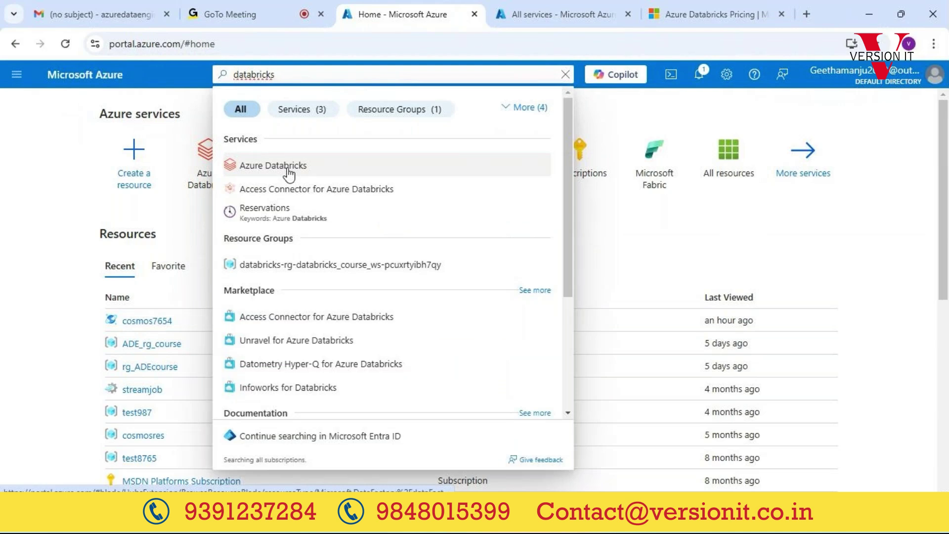
left_click(289, 170)
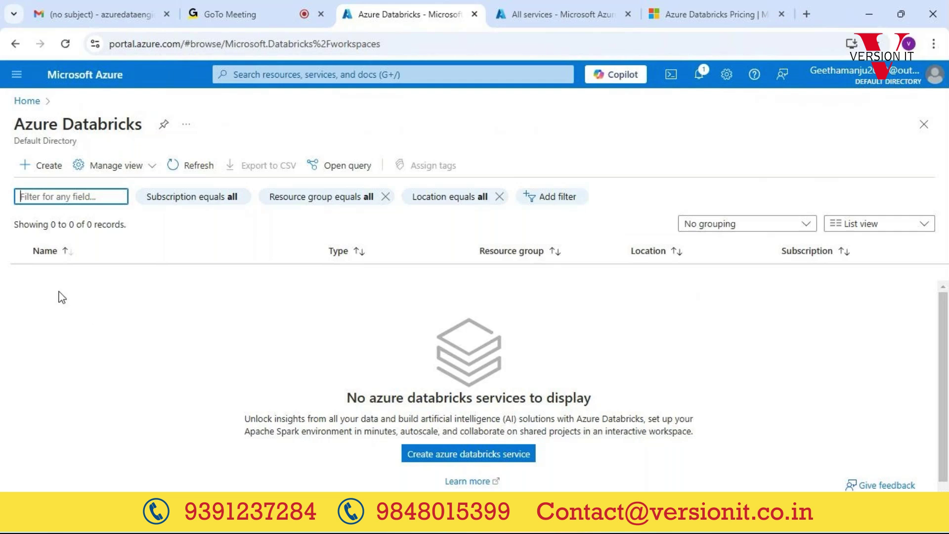
left_click(25, 101)
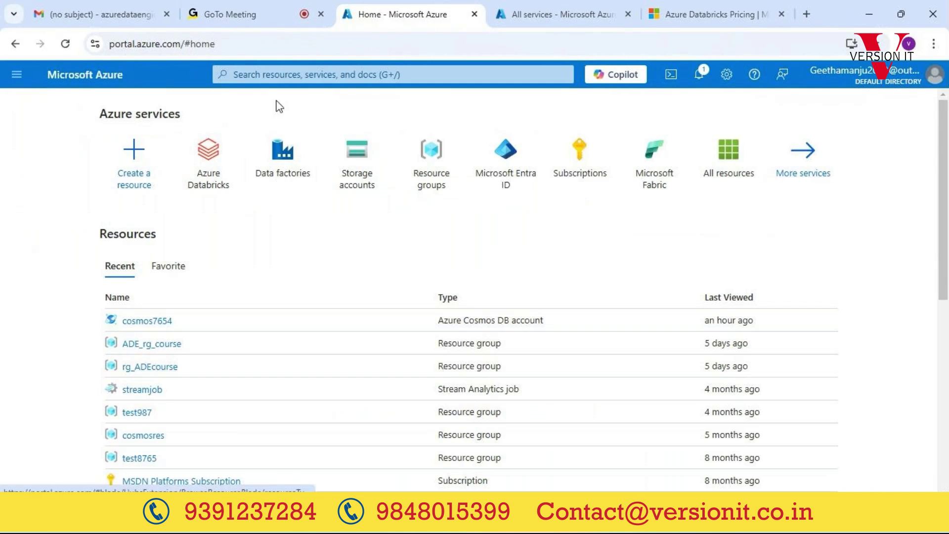
left_click(289, 75)
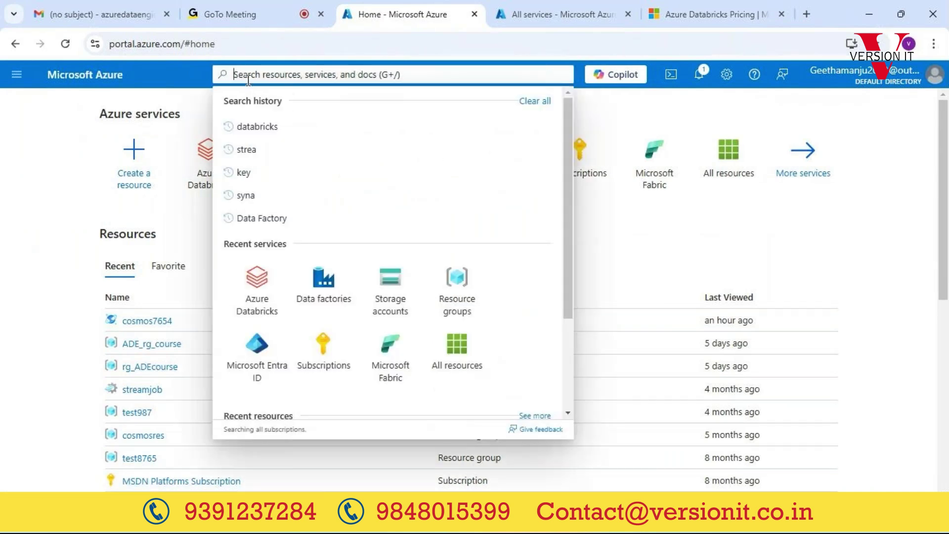
left_click(7, 75)
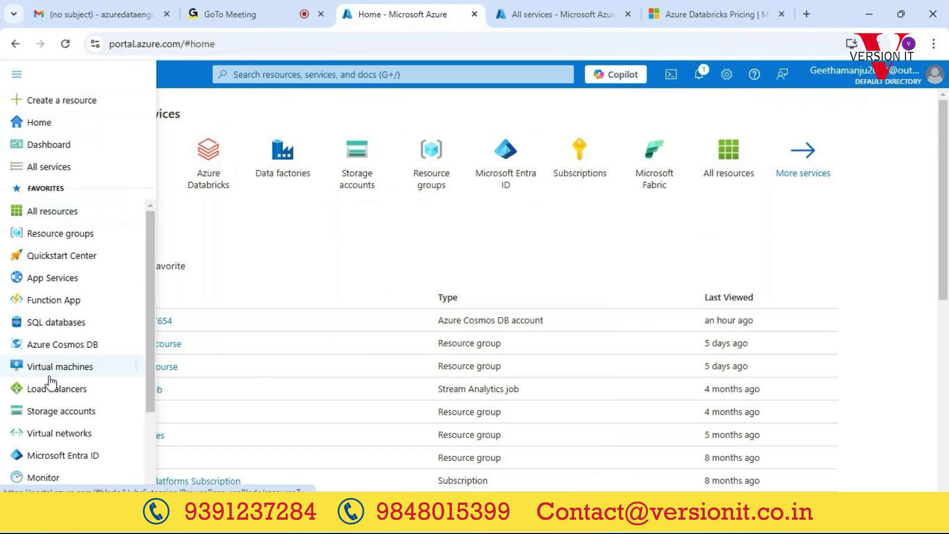
scroll(50, 388, "down", 1)
scroll(49, 390, "down", 3)
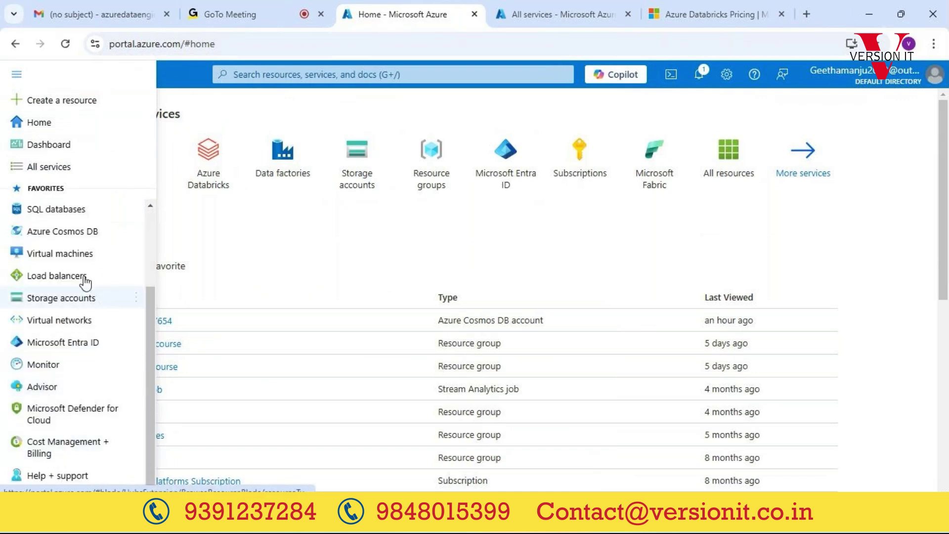
scroll(84, 274, "up", 5)
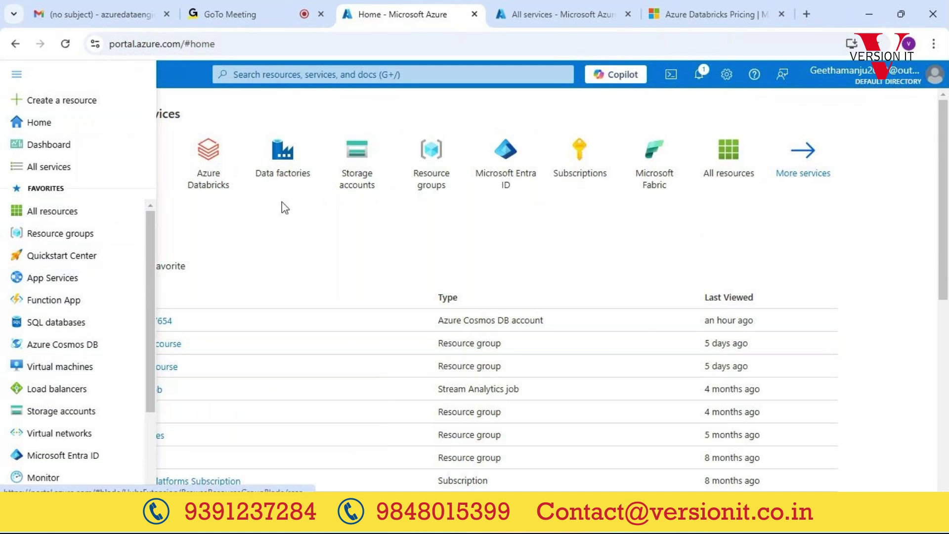
left_click(307, 247)
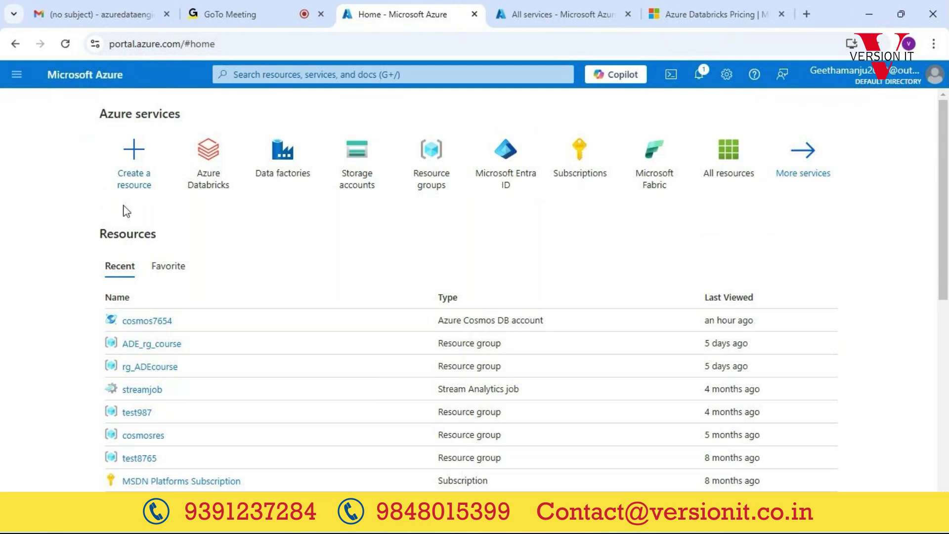
Step: Open the full services list from More services on the Home page
mouse_move(635, 174)
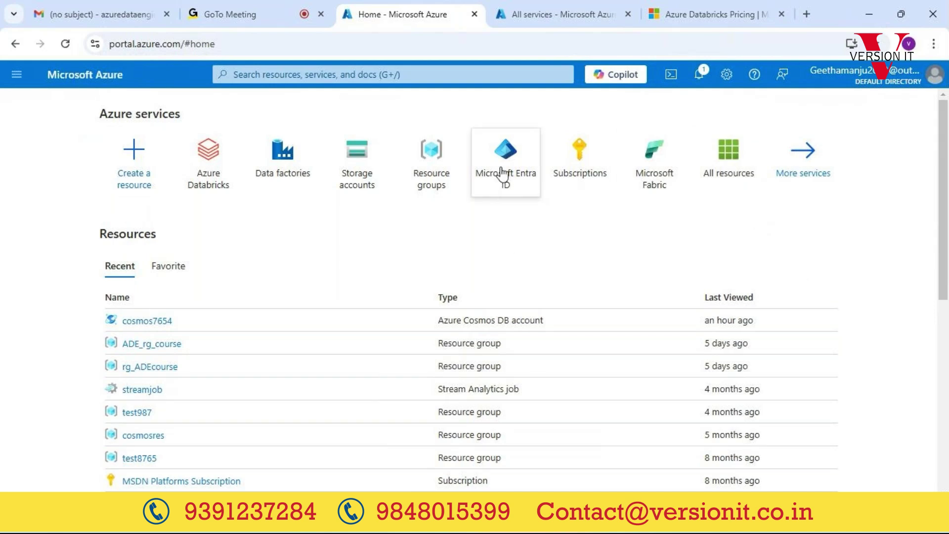
mouse_move(454, 165)
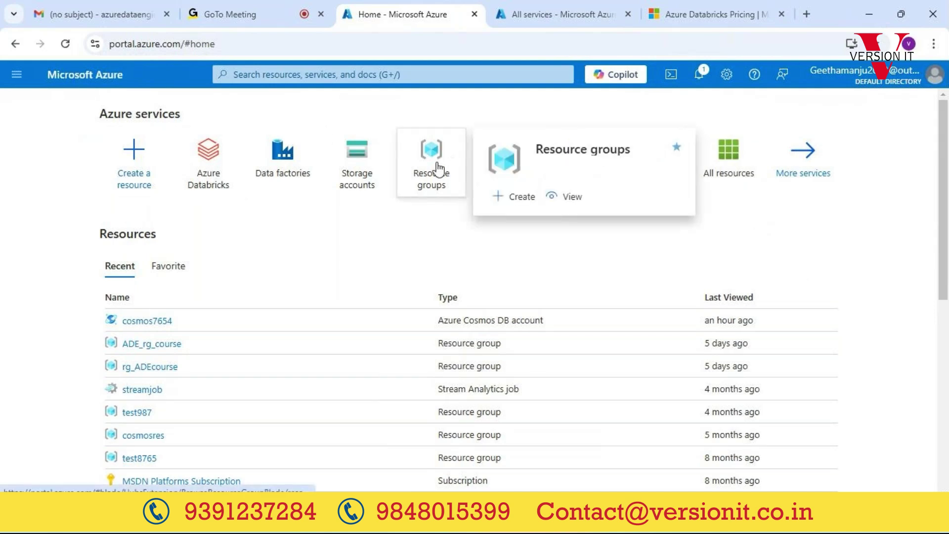
mouse_move(417, 169)
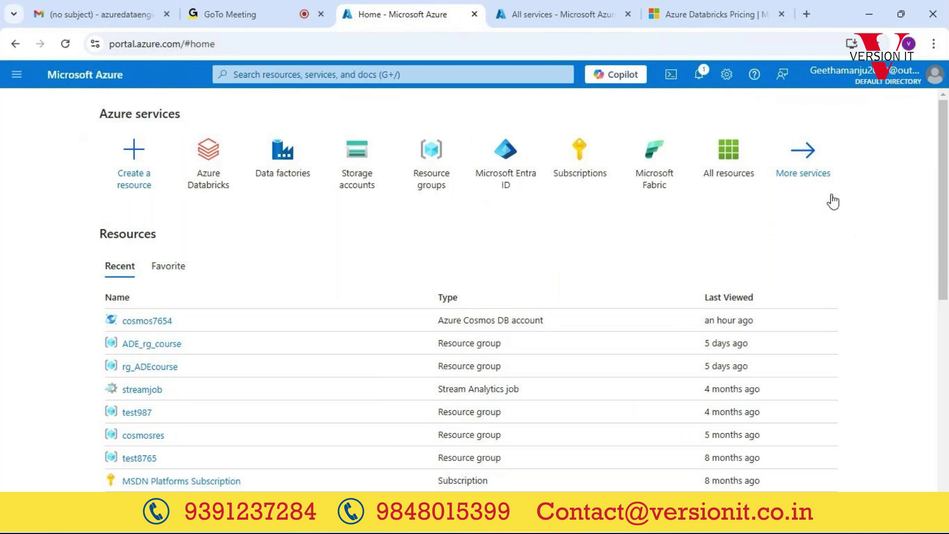
left_click(803, 155)
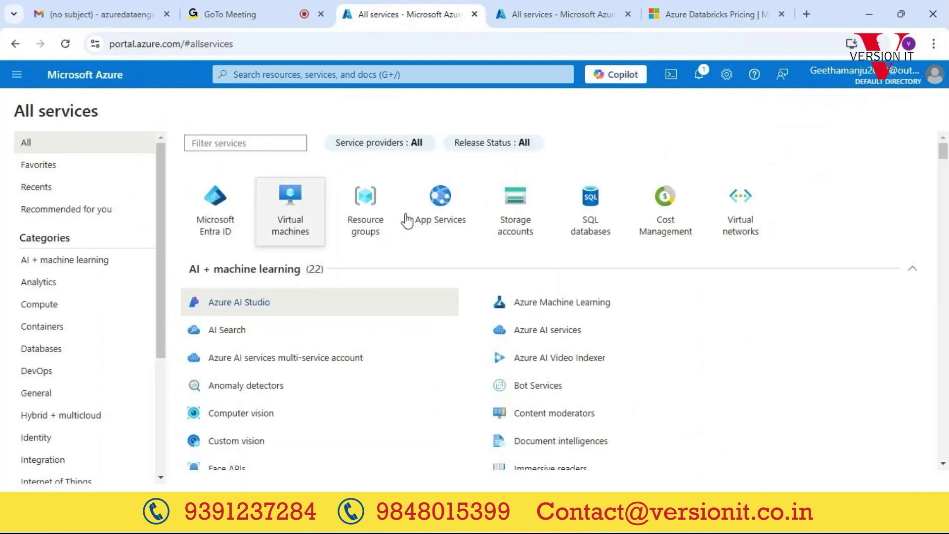
left_click(15, 44)
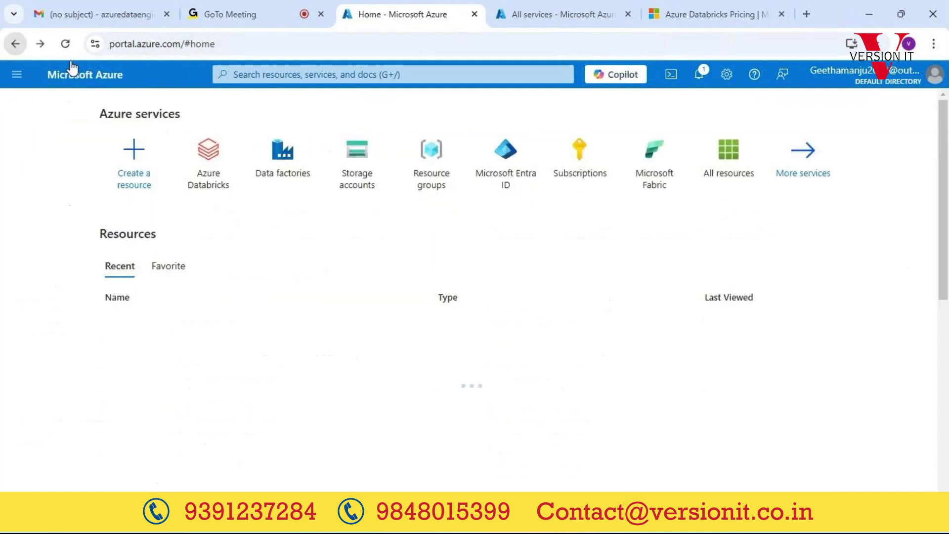
left_click(812, 170)
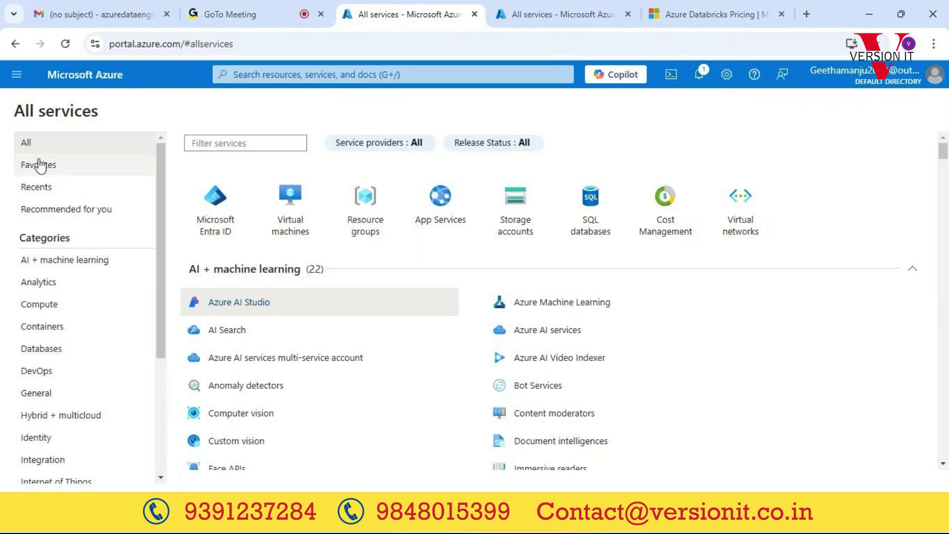
Step: Show the All category and scroll down to the Networking services
left_click(28, 144)
scroll(333, 381, "down", 15)
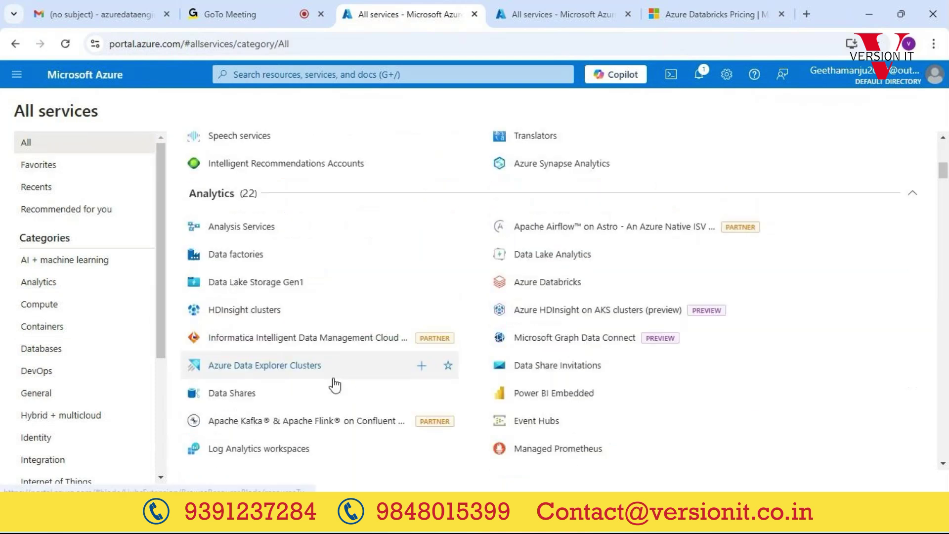
scroll(335, 384, "down", 20)
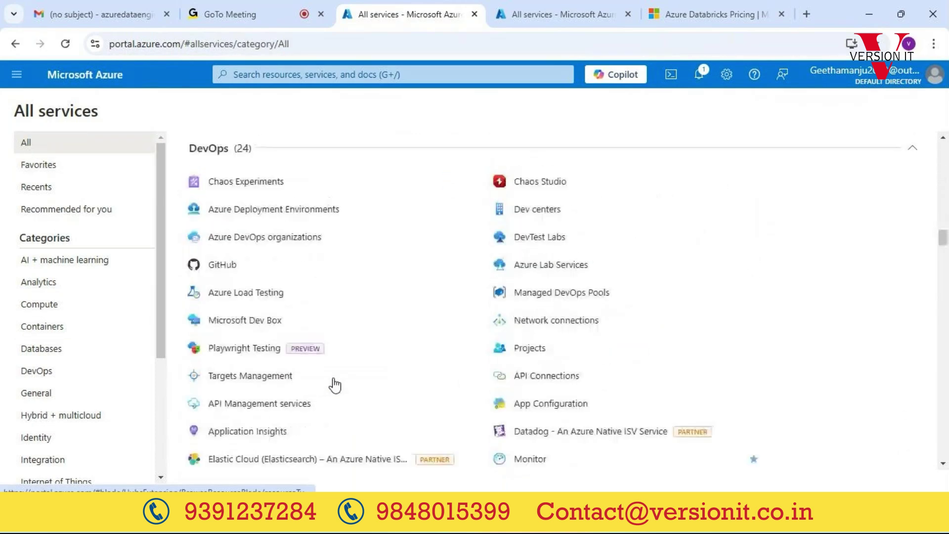
scroll(335, 384, "down", 20)
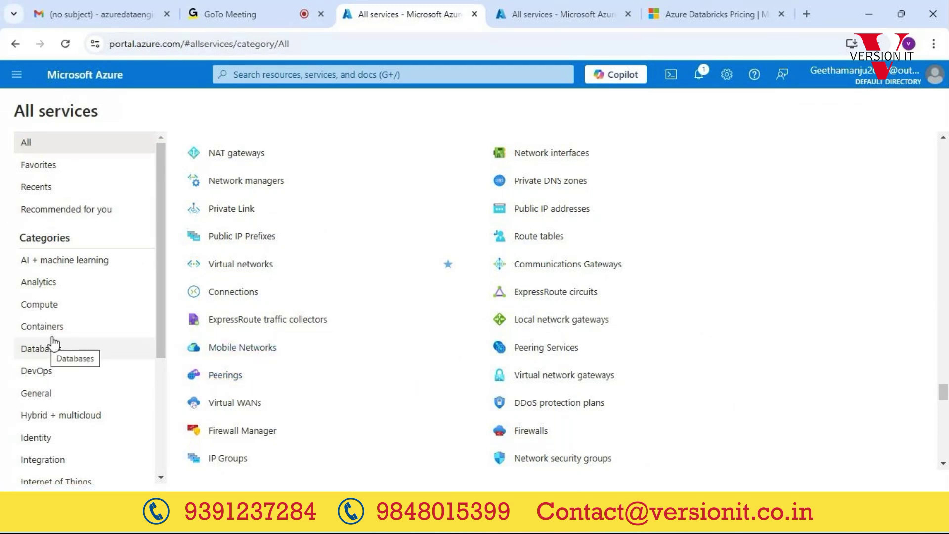
mouse_move(288, 301)
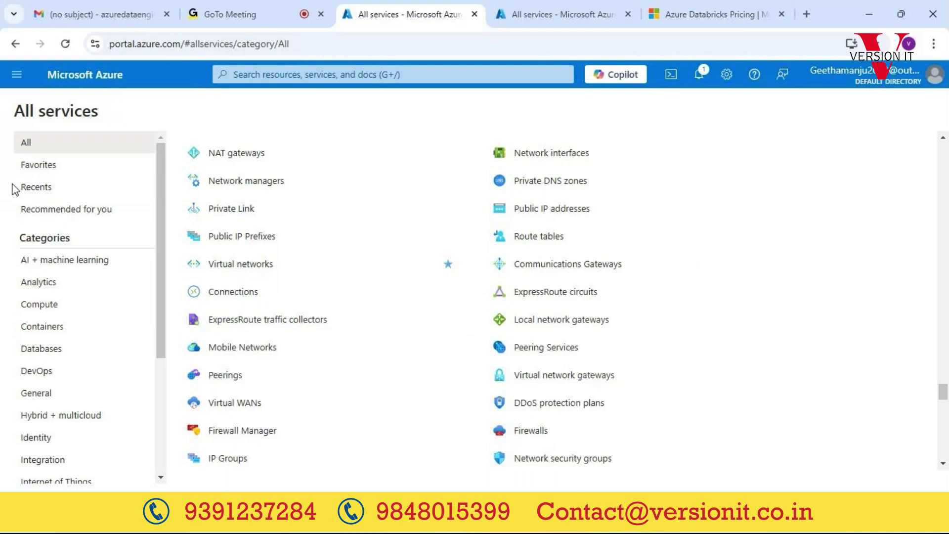
Step: Filter to AI + machine learning services, then switch to the GoTo Meeting call
left_click(60, 266)
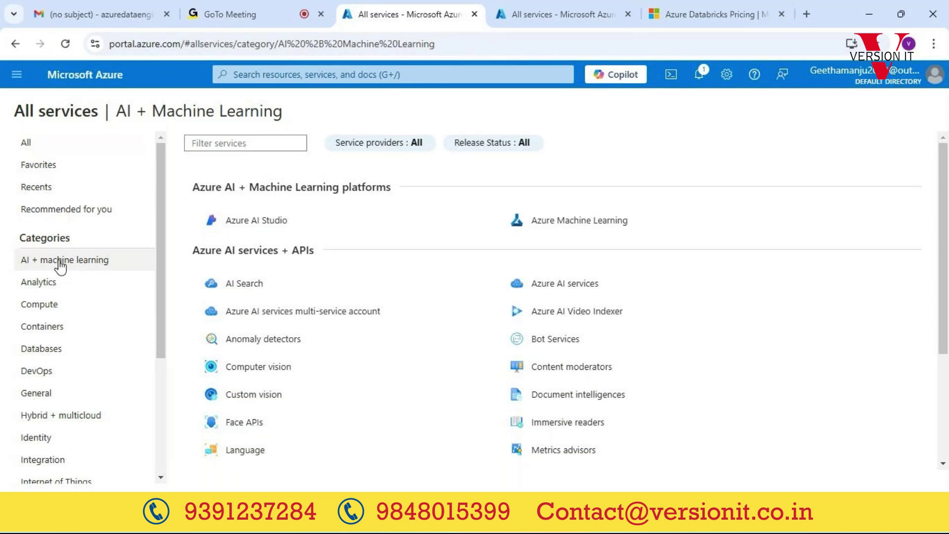
mouse_move(717, 277)
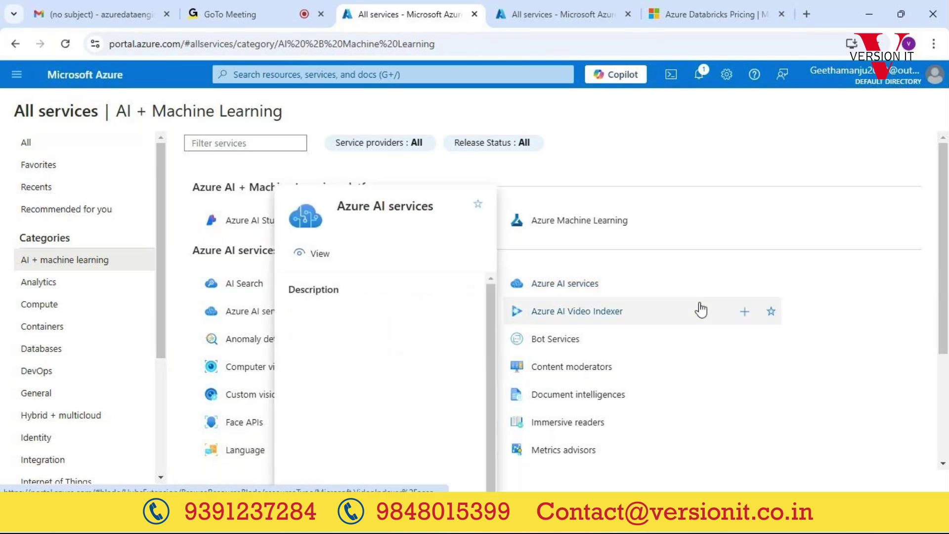
mouse_move(699, 313)
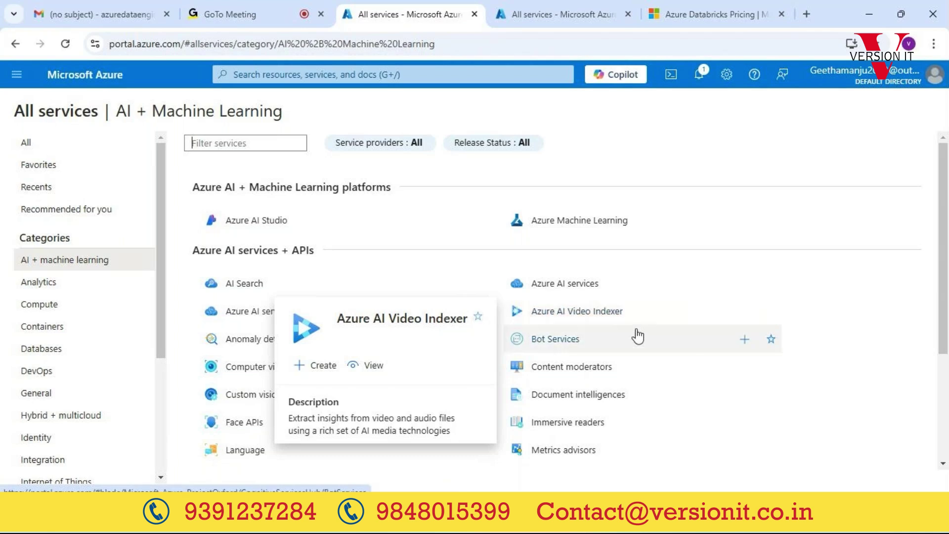
mouse_move(577, 346)
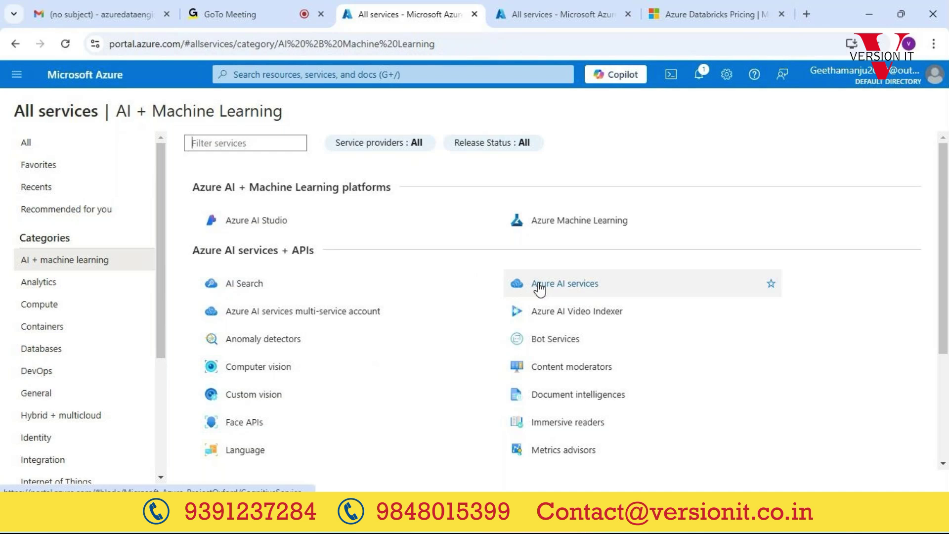
left_click(225, 11)
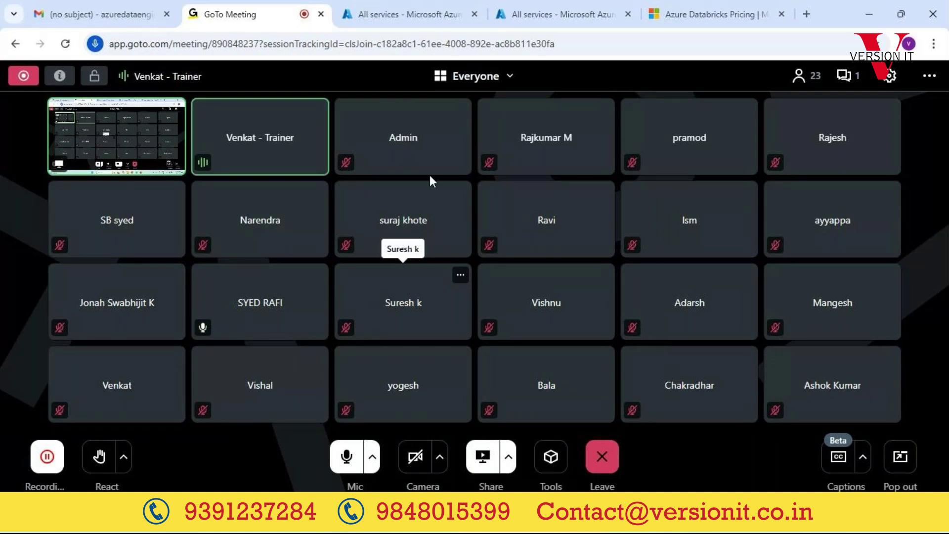
Step: Switch to the 'All services - Microsoft Azure' browser tab
mouse_move(411, 7)
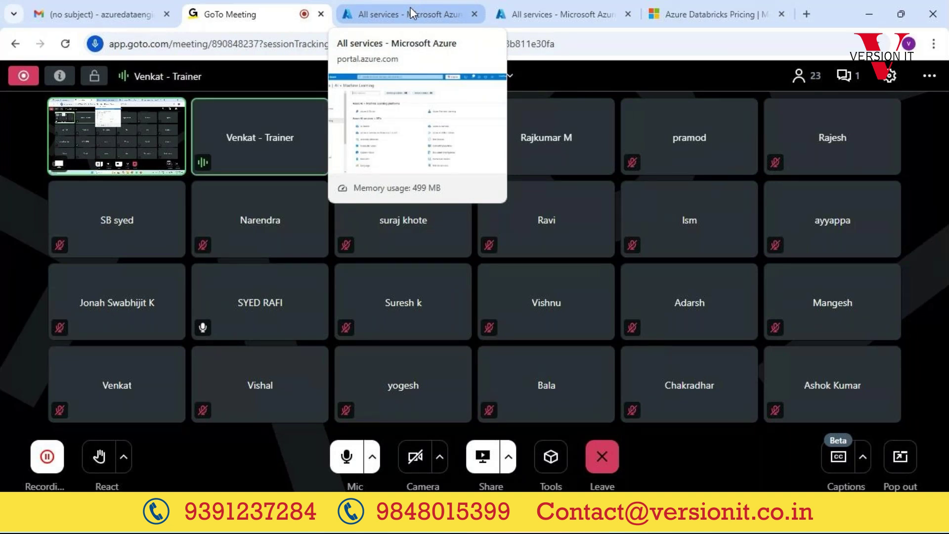
left_click(411, 7)
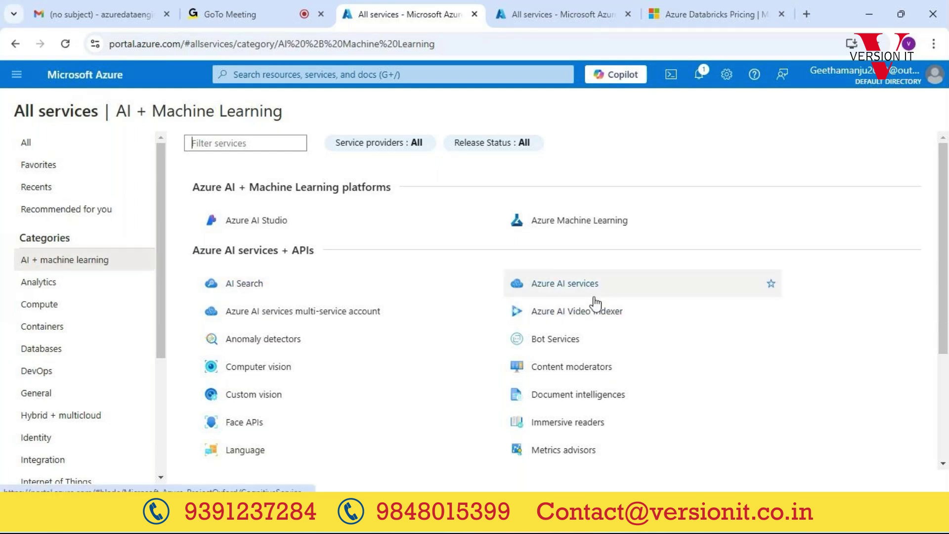
mouse_move(560, 345)
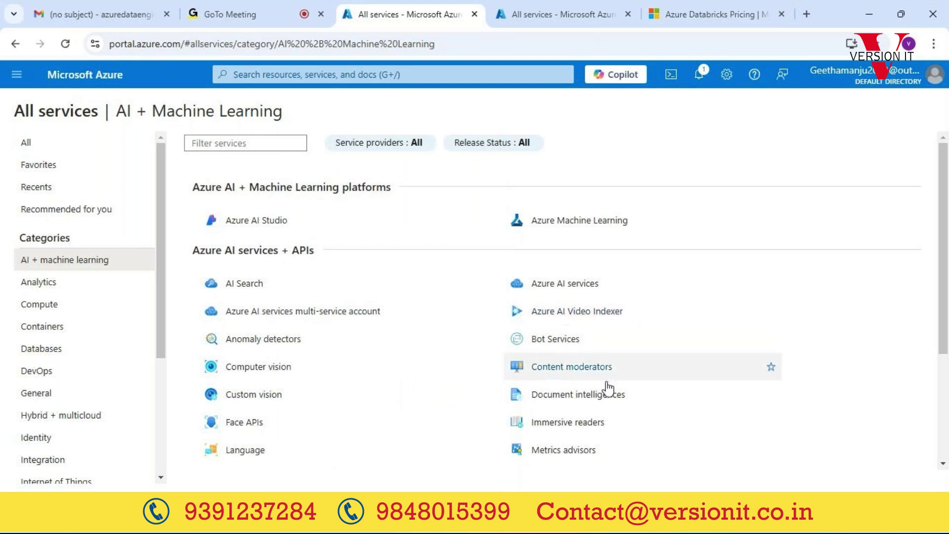
mouse_move(558, 292)
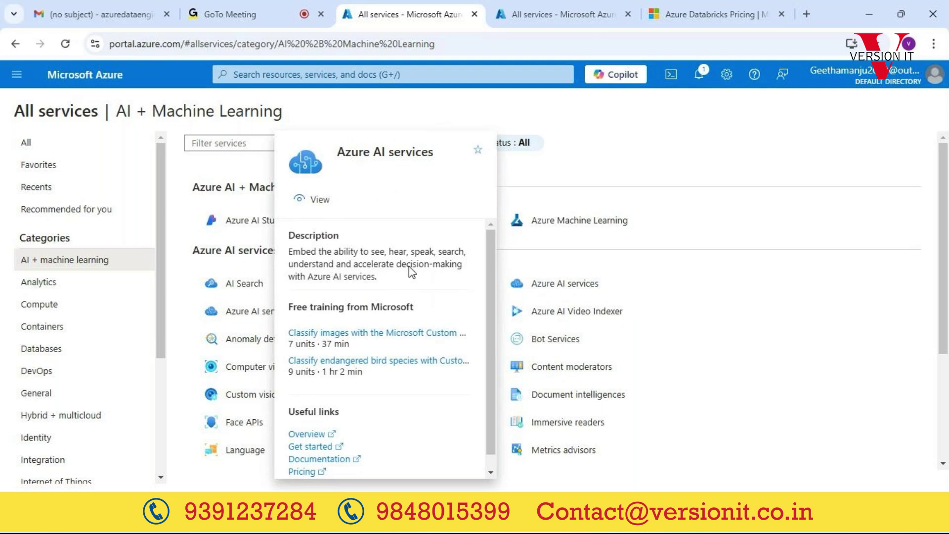
scroll(354, 398, "down", 1)
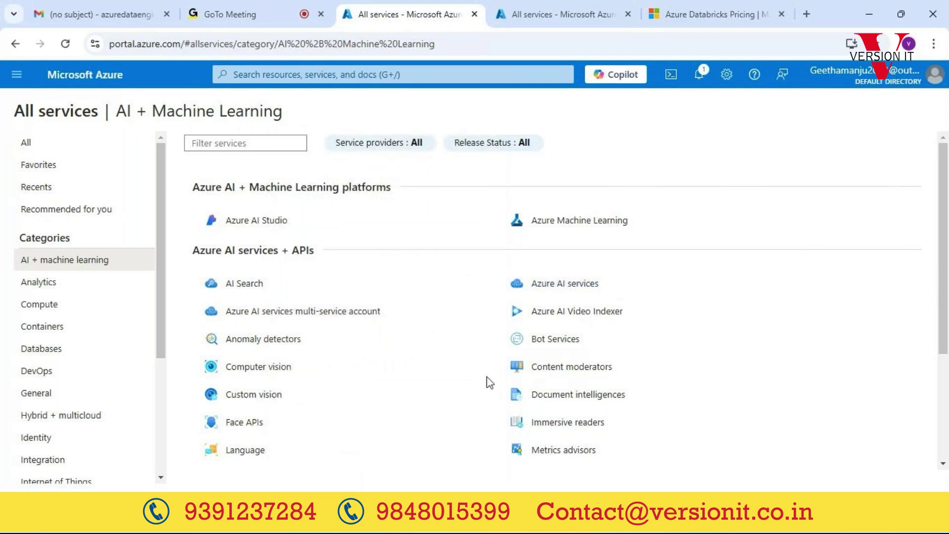
mouse_move(561, 399)
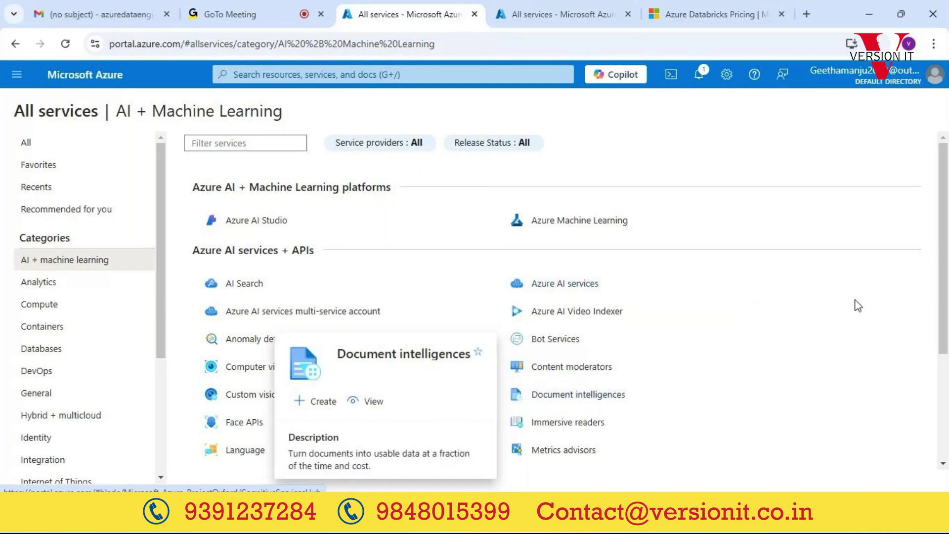
Step: Show the Analytics category, listing Data factories, Azure Databricks, HDInsight clusters and Data Lake Analytics
left_click(65, 287)
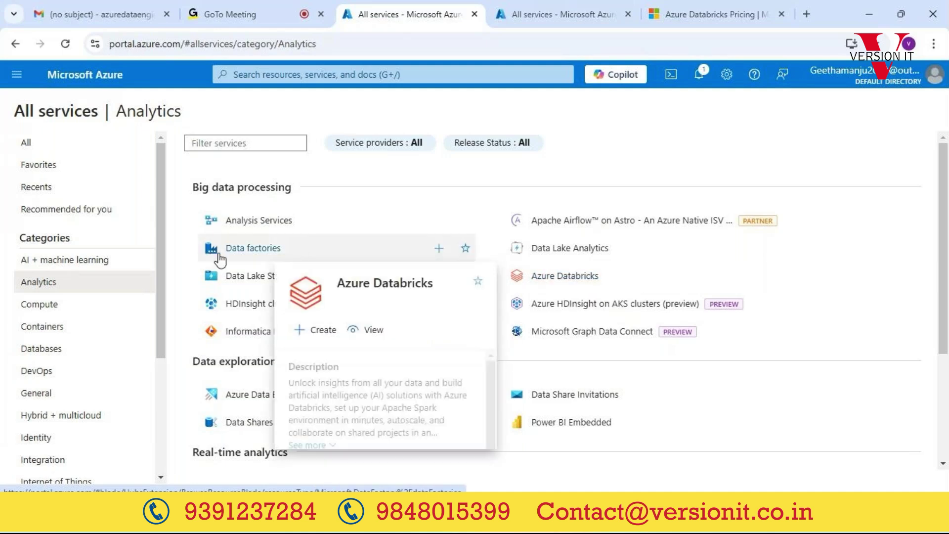
mouse_move(220, 258)
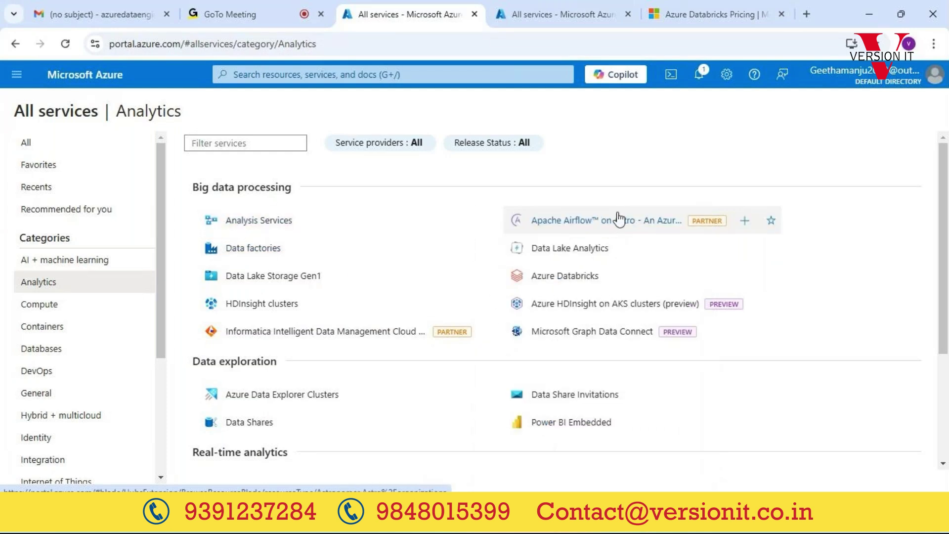
mouse_move(618, 219)
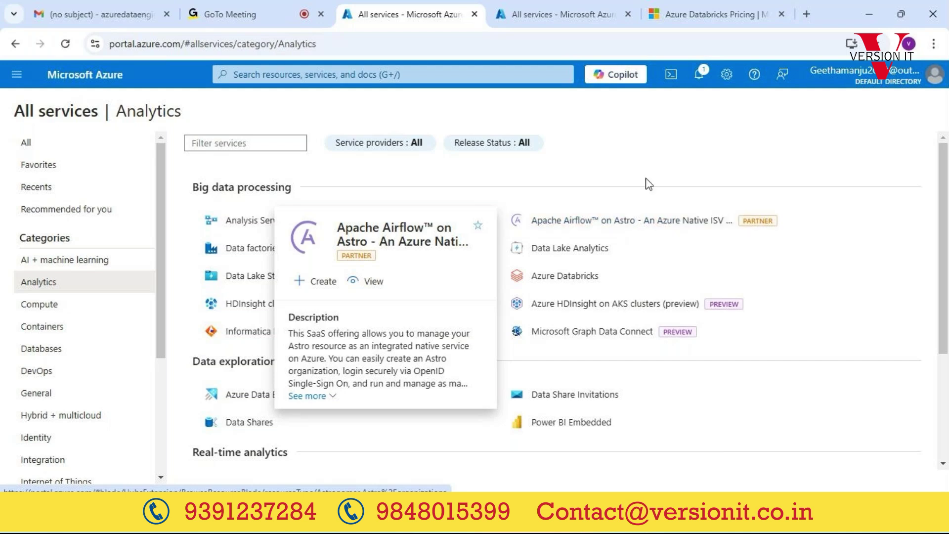
Step: Show the Compute services category, then switch to the GoTo Meeting call
left_click(44, 306)
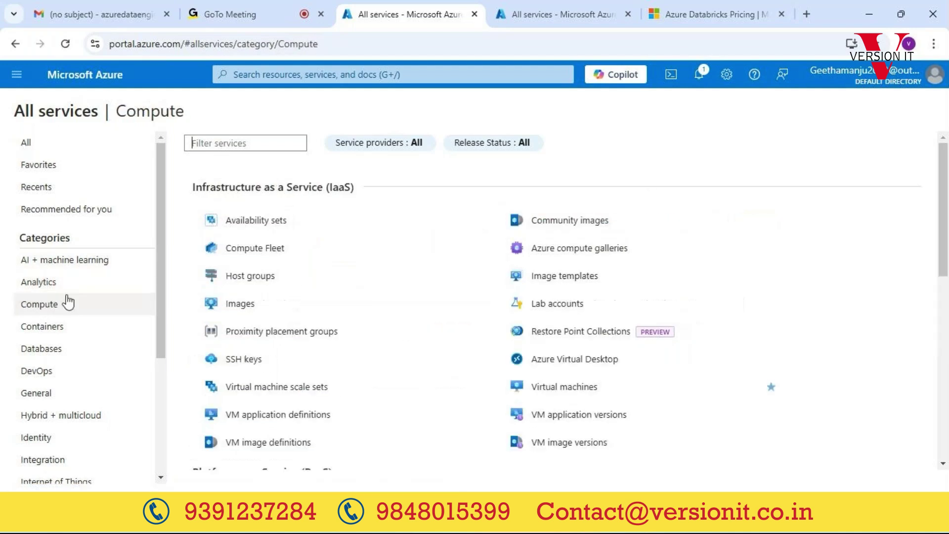
mouse_move(354, 251)
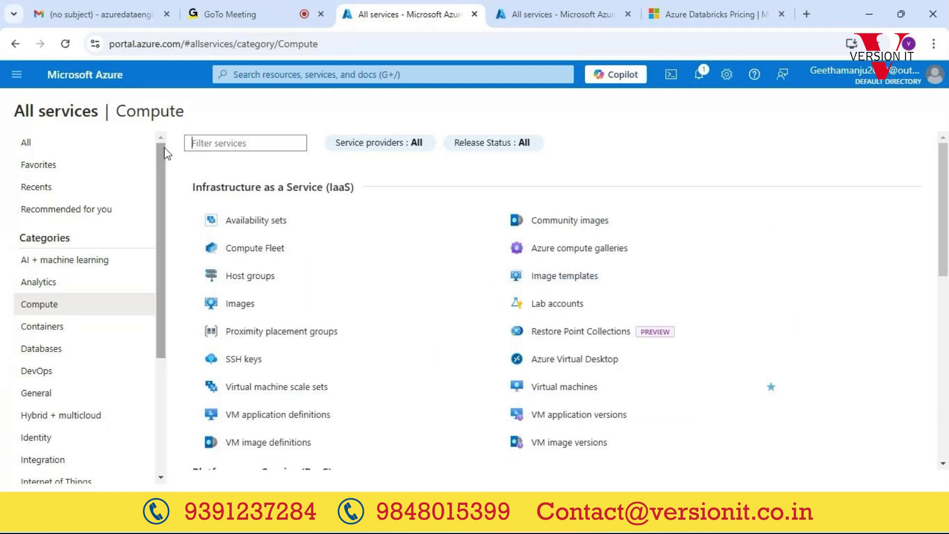
left_click(256, 19)
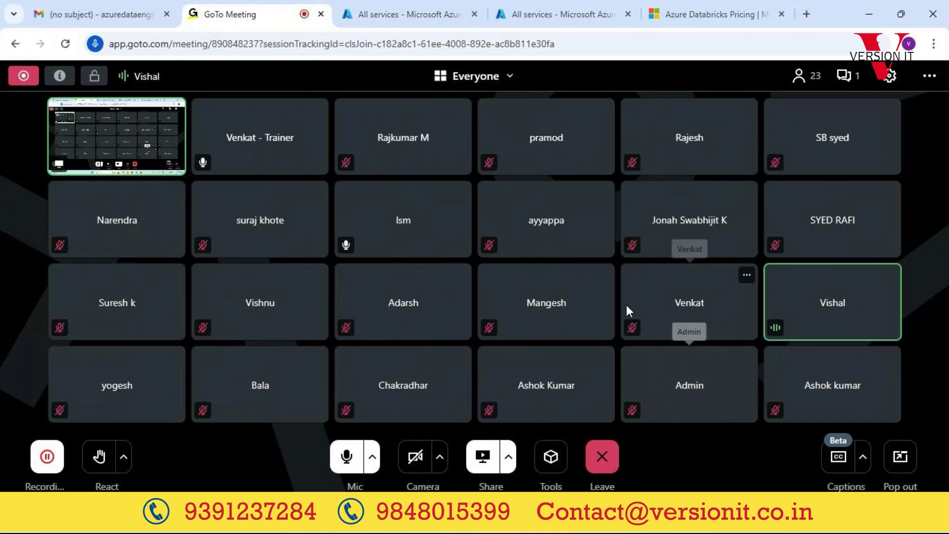
Step: Return to the Azure portal's All services page showing the Compute category
left_click(381, 10)
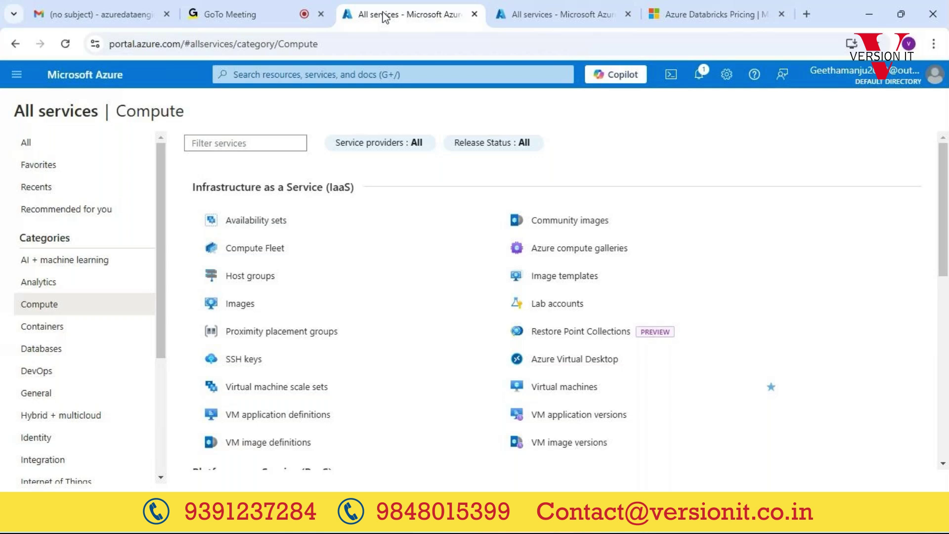
Step: Go to the portal Home page and open the empty Azure Databricks workspace list
left_click(14, 74)
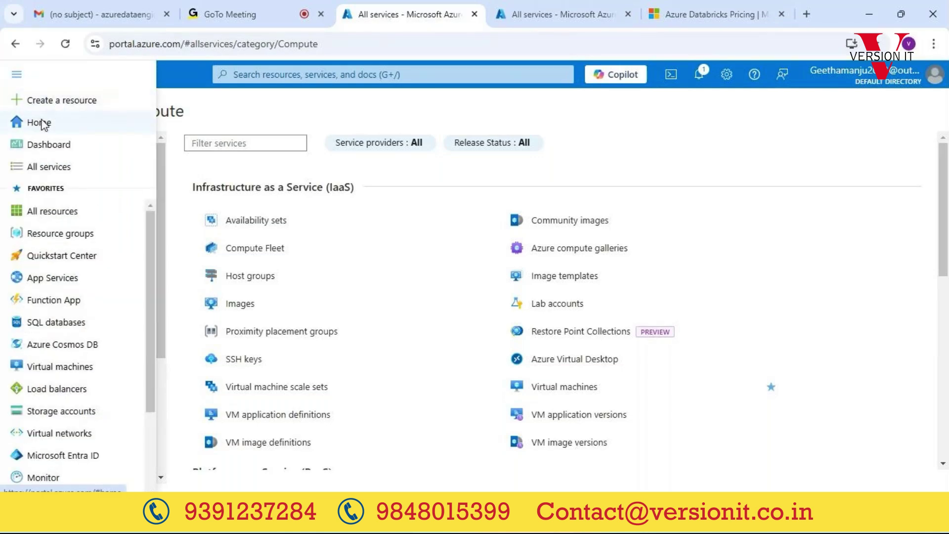
left_click(42, 123)
left_click(211, 176)
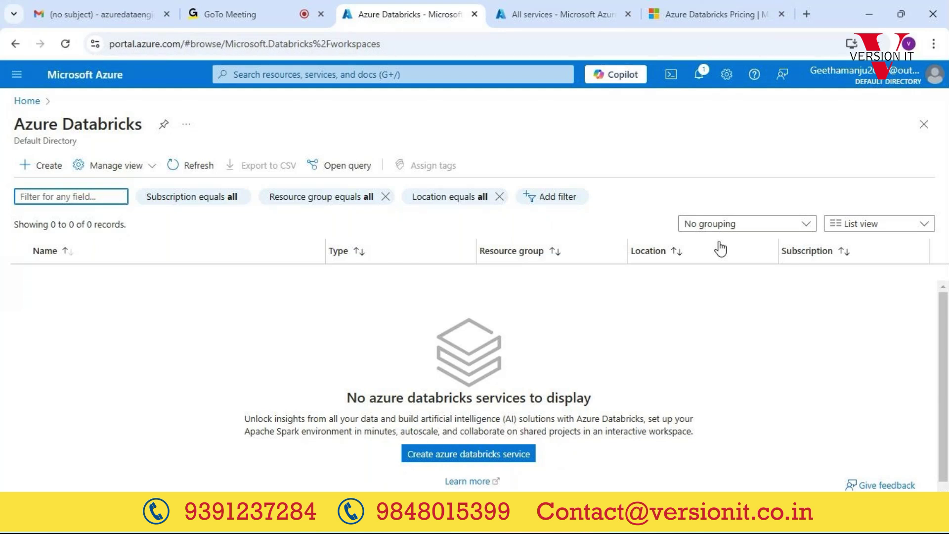
Step: Bring up the Azure Data Engineer Course slide and select 'Databricks' and the 'Synapse Analytics' entry
mouse_move(642, 529)
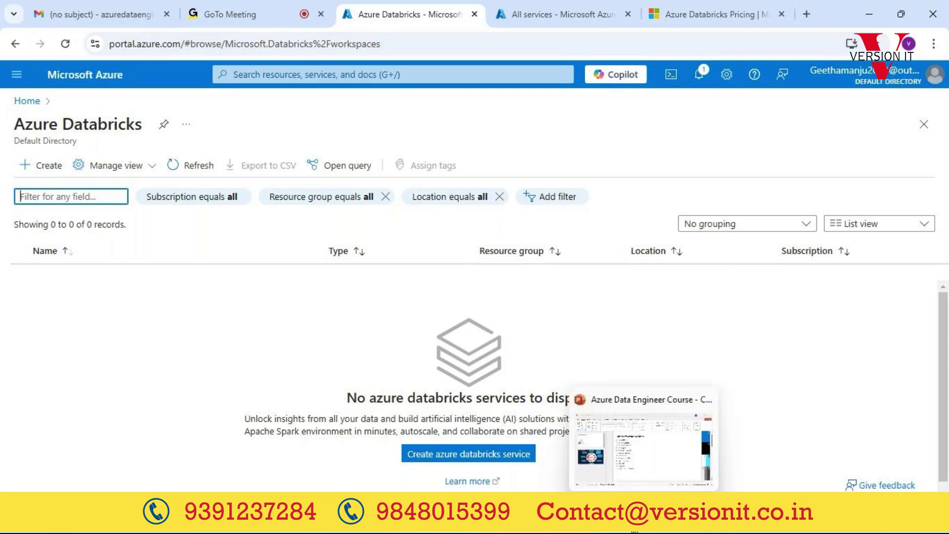
left_click(642, 445)
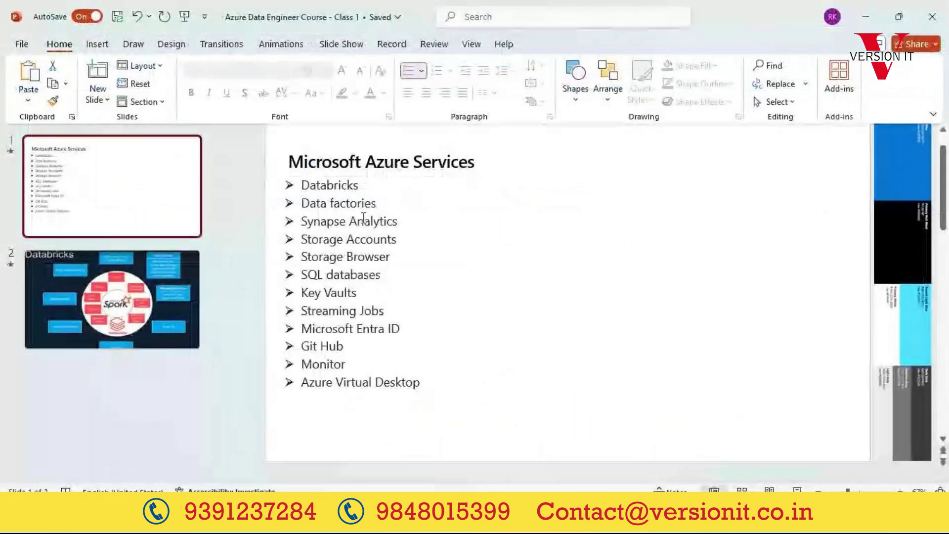
double_click(346, 185)
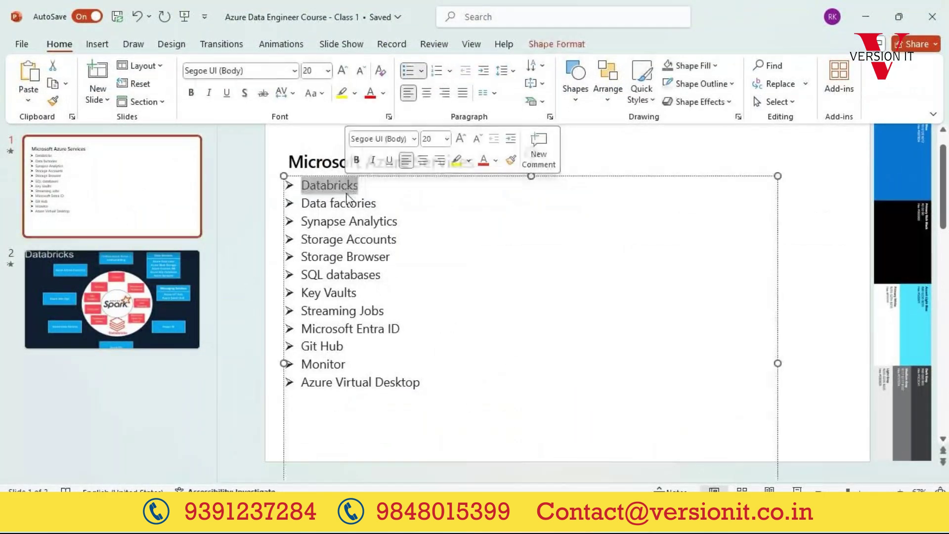
triple_click(344, 224)
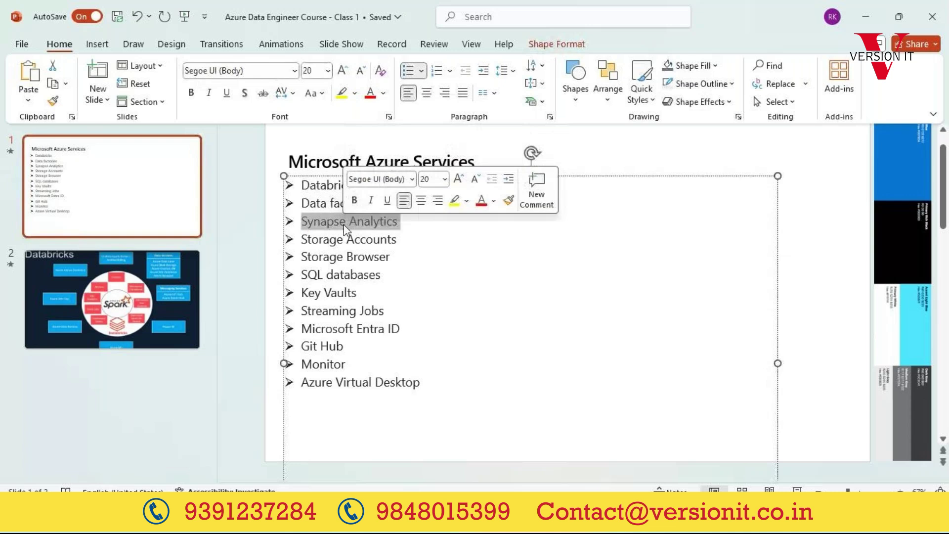
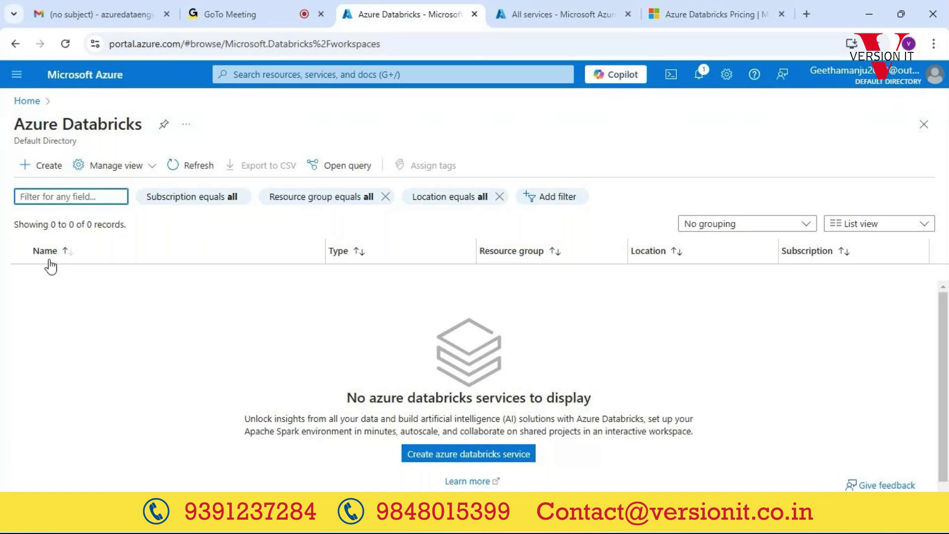
Step: Start and abandon a new Databricks workspace, then view the Data factories list and return Home
left_click(46, 170)
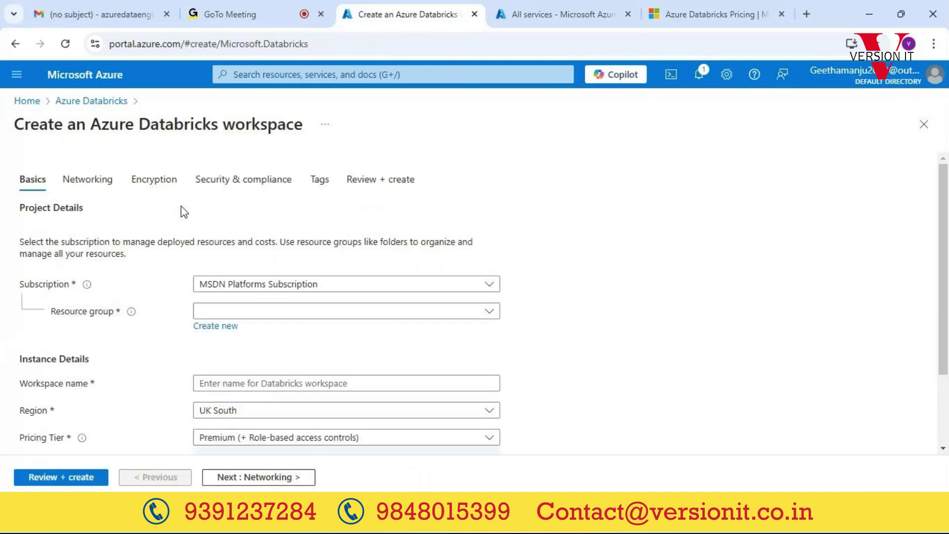
left_click(92, 104)
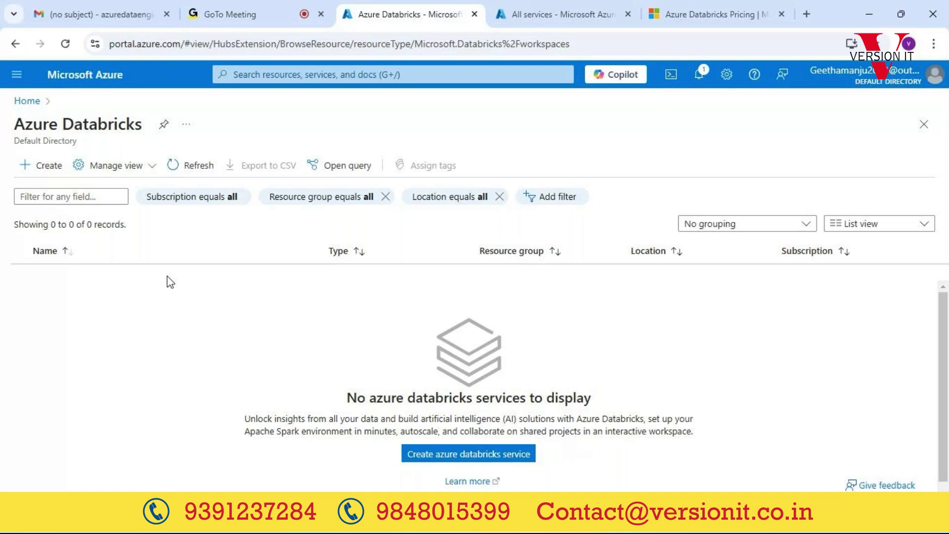
left_click(29, 102)
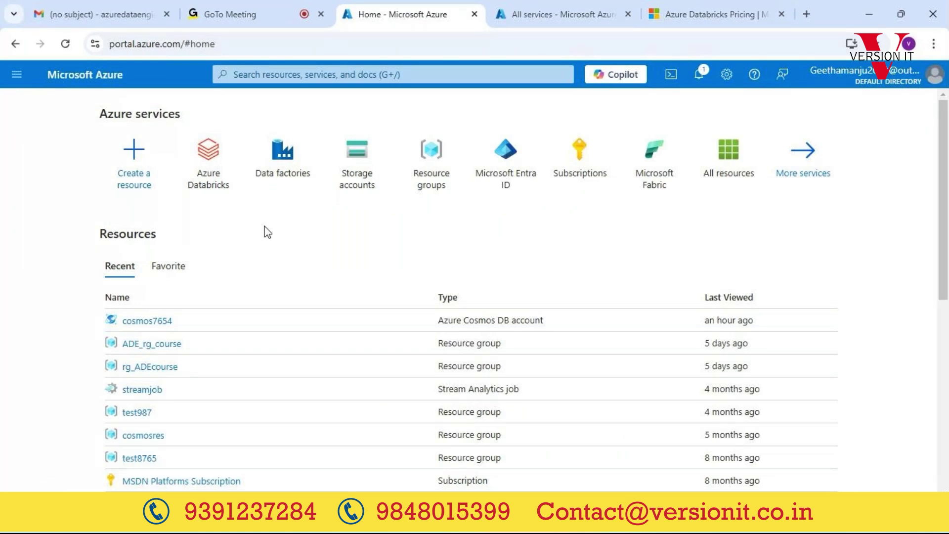
left_click(277, 194)
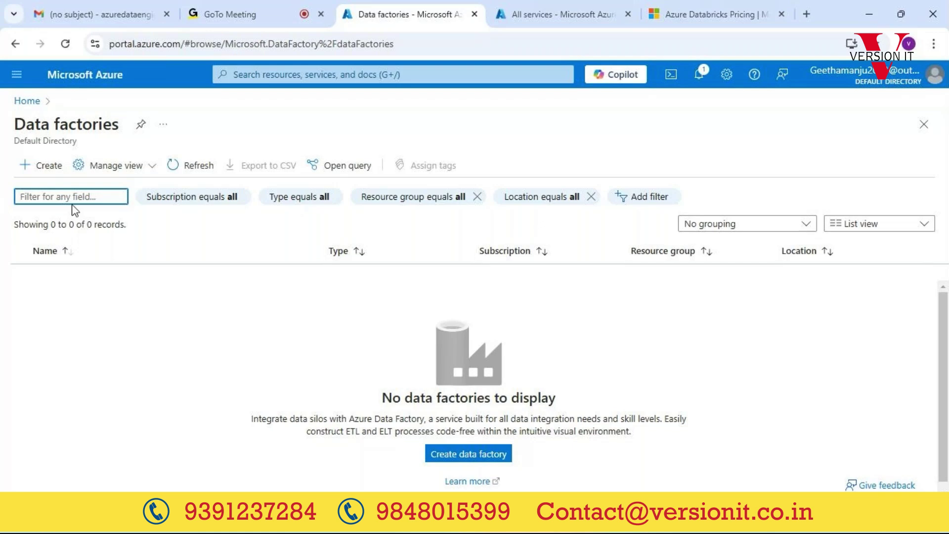
left_click(24, 102)
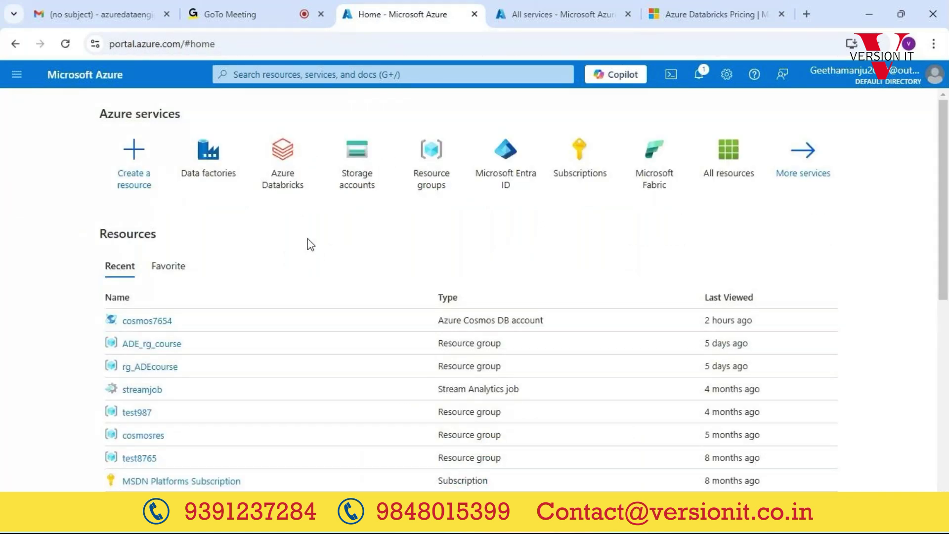
Step: Check the portal search's recent services, then bring up the PowerPoint Microsoft Azure Services slide
mouse_move(865, 87)
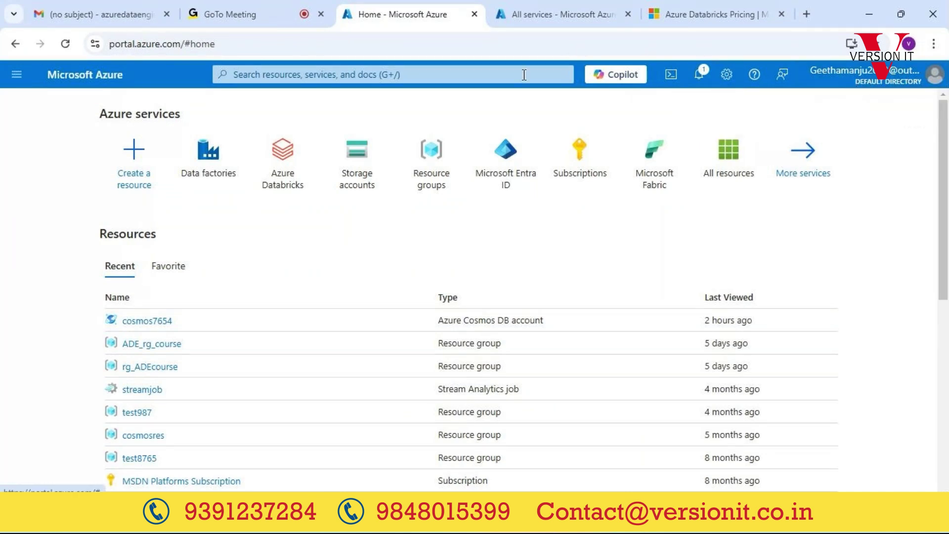
left_click(477, 69)
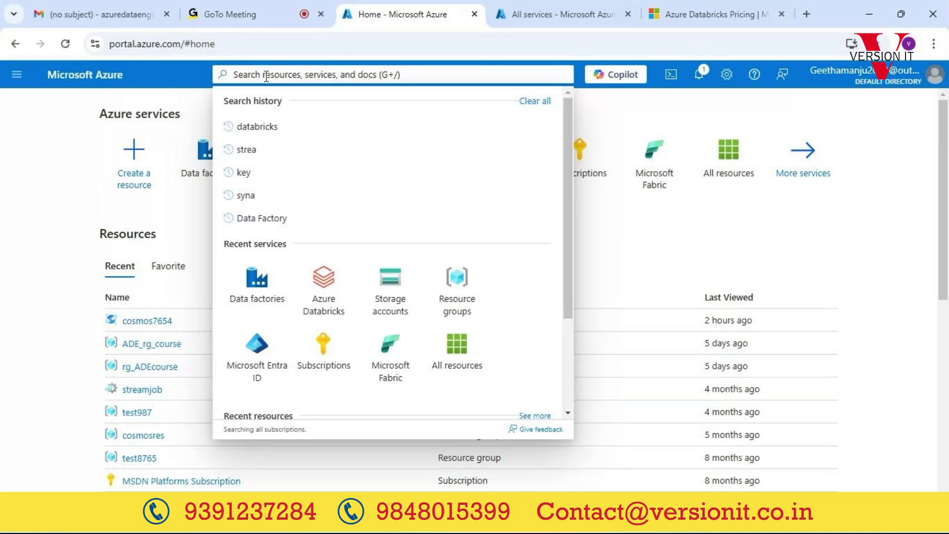
left_click(420, 519)
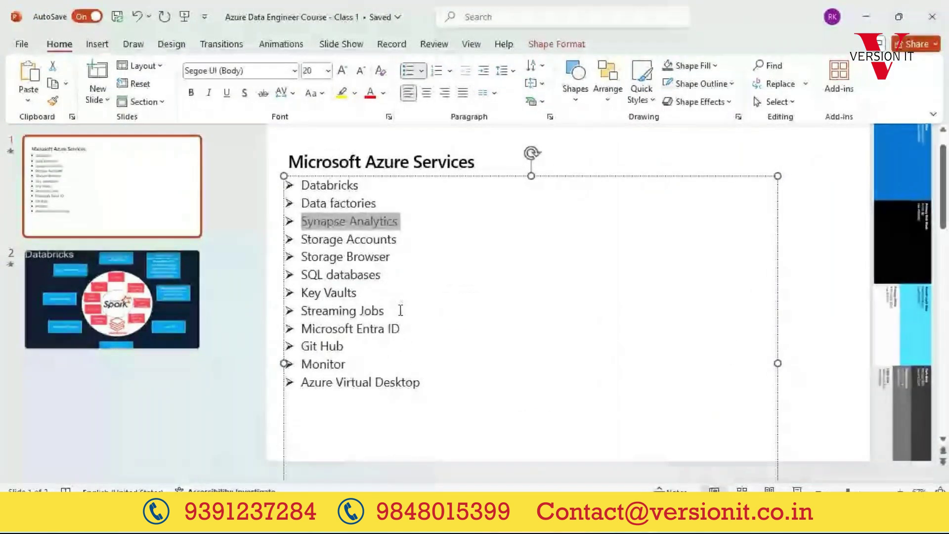
Step: Highlight the Data factories, Synapse Analytics, Storage Accounts and Storage Browser bullets, then return to the portal
left_click(340, 200)
triple_click(341, 200)
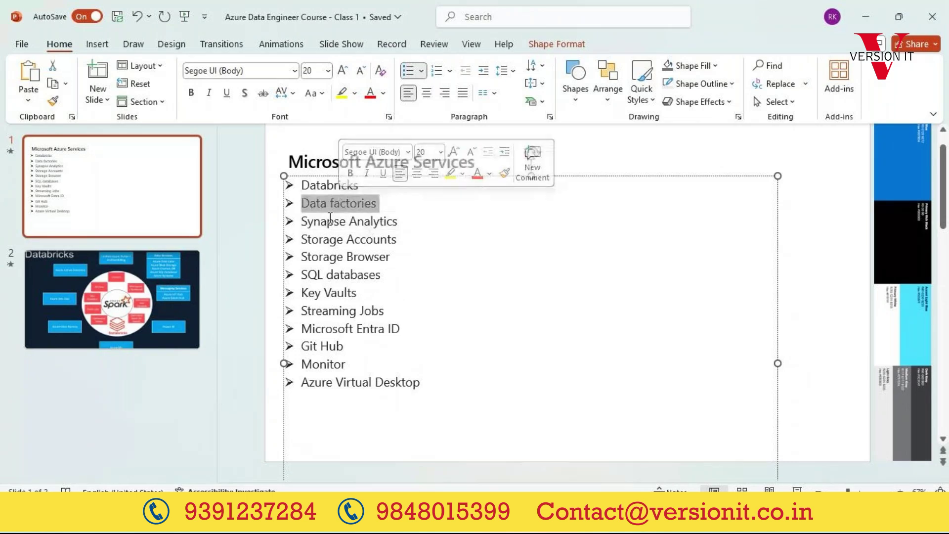
triple_click(332, 222)
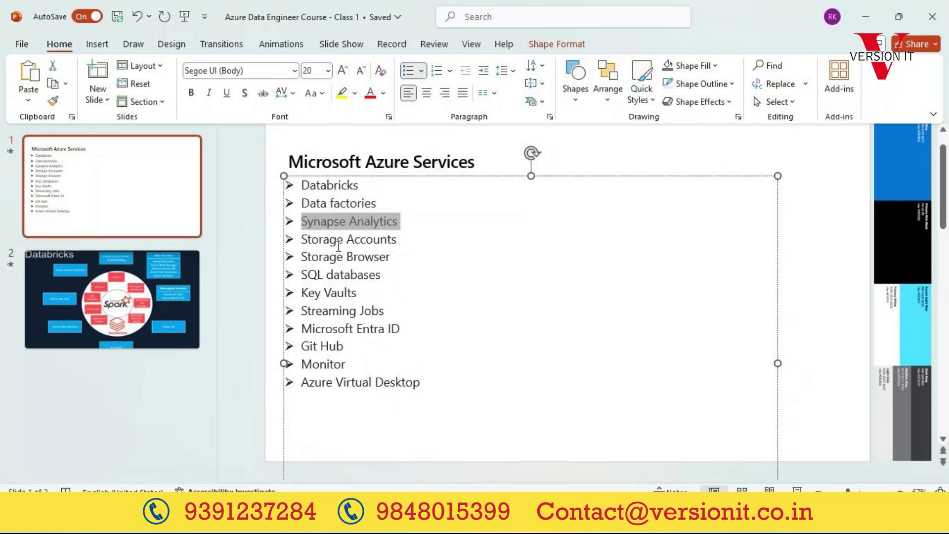
triple_click(336, 240)
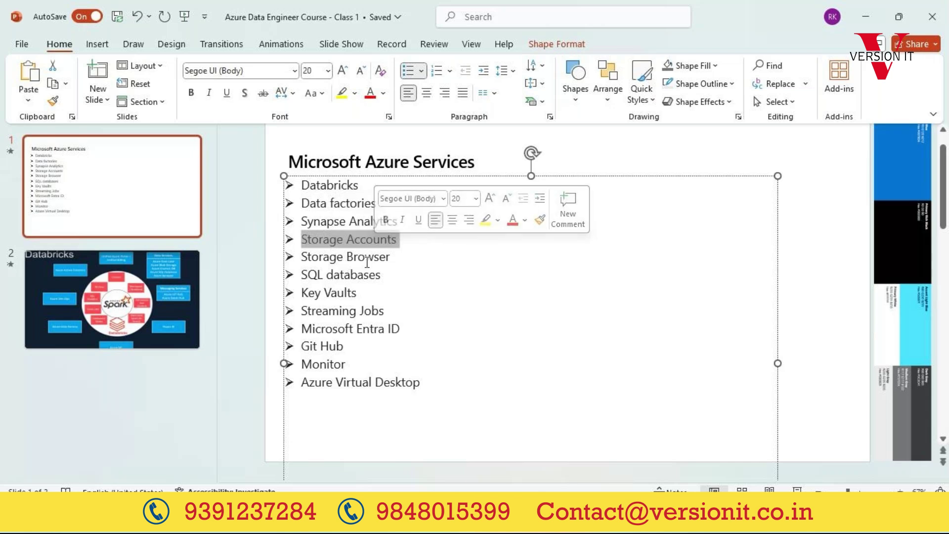
left_click(367, 260)
triple_click(366, 260)
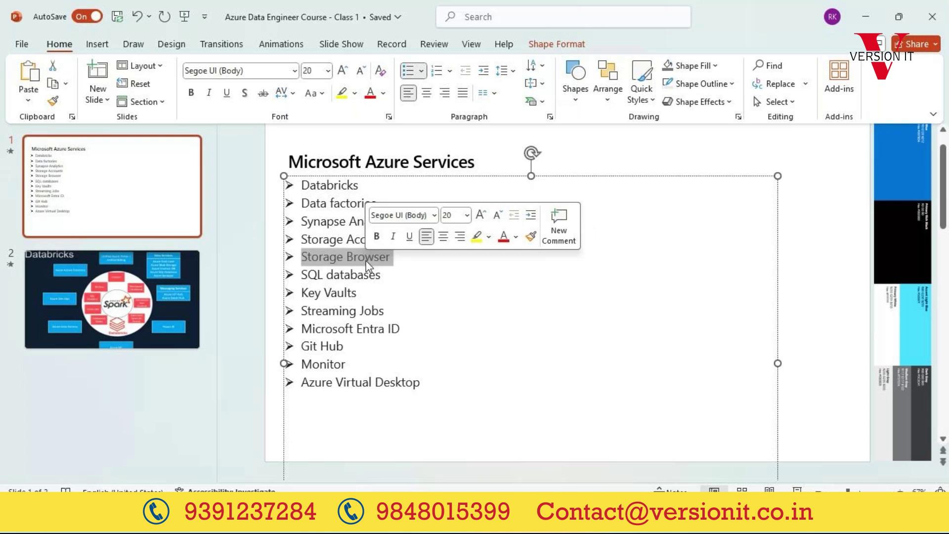
triple_click(328, 241)
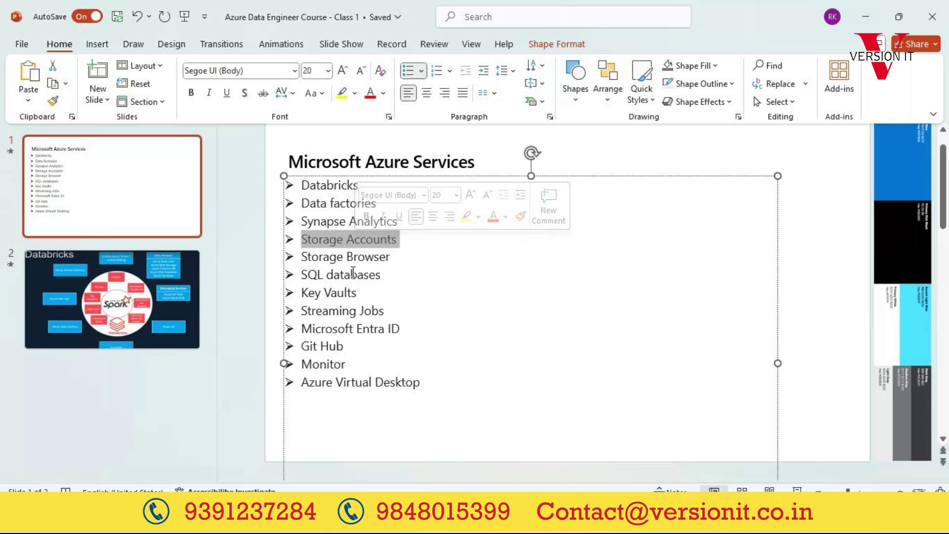
key("alt+Tab")
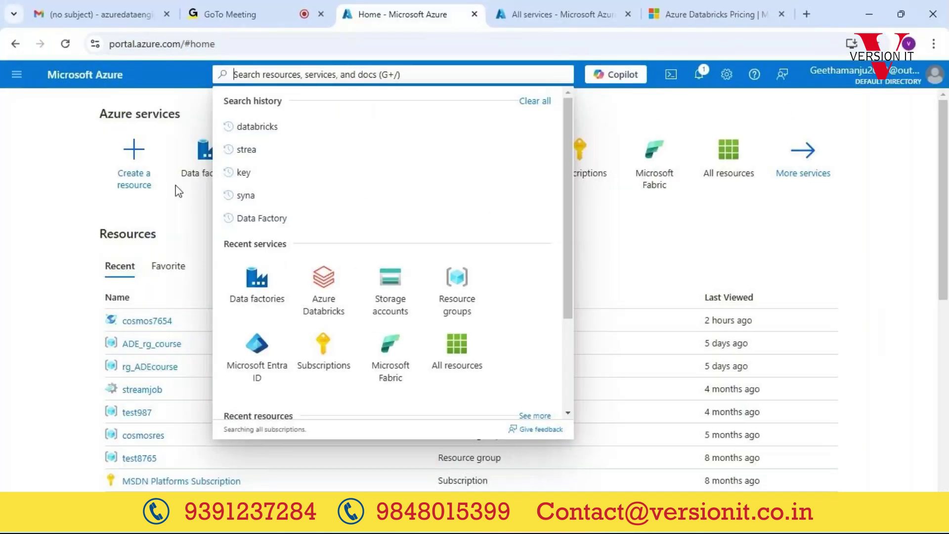
Step: Switch to the GoTo Meeting browser tab
left_click(228, 15)
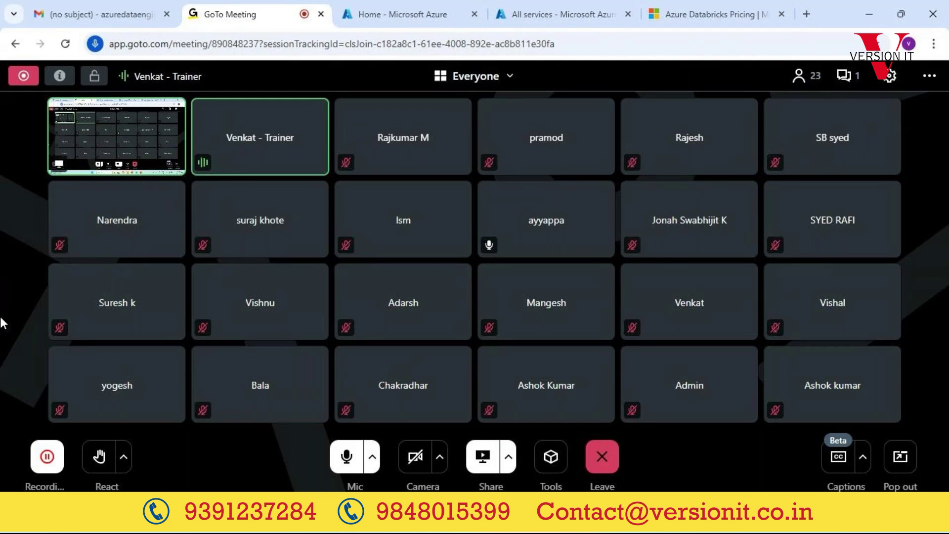
Step: Switch from the meeting back to the PowerPoint Microsoft Azure Services slide
key("alt+Tab")
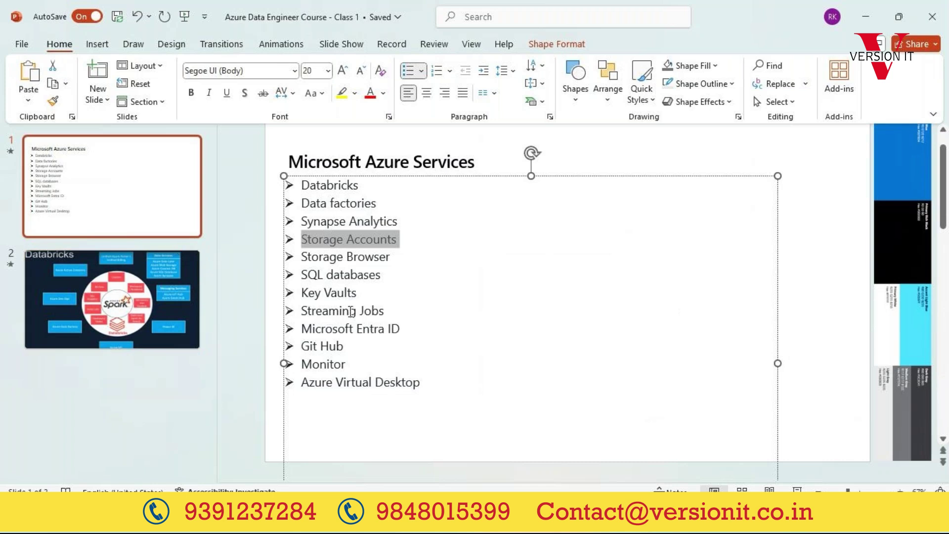
triple_click(346, 277)
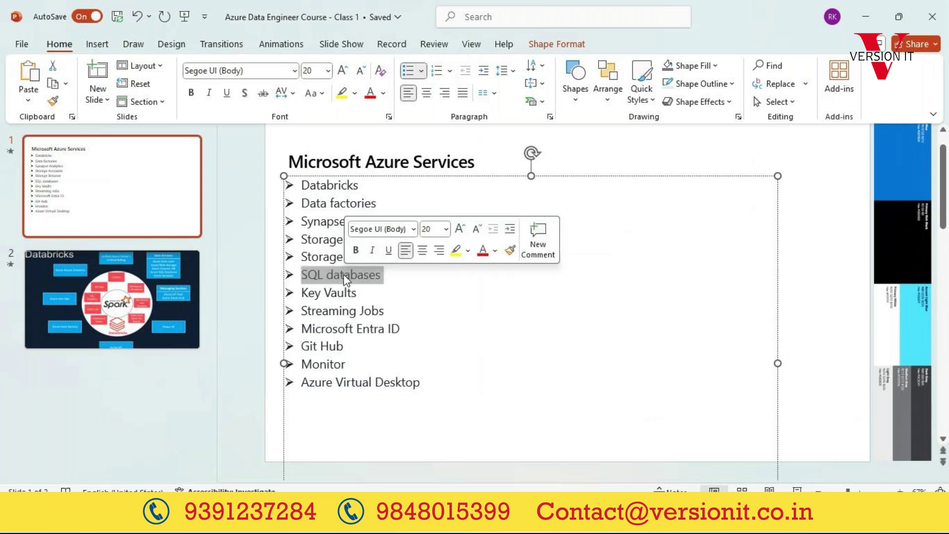
triple_click(336, 296)
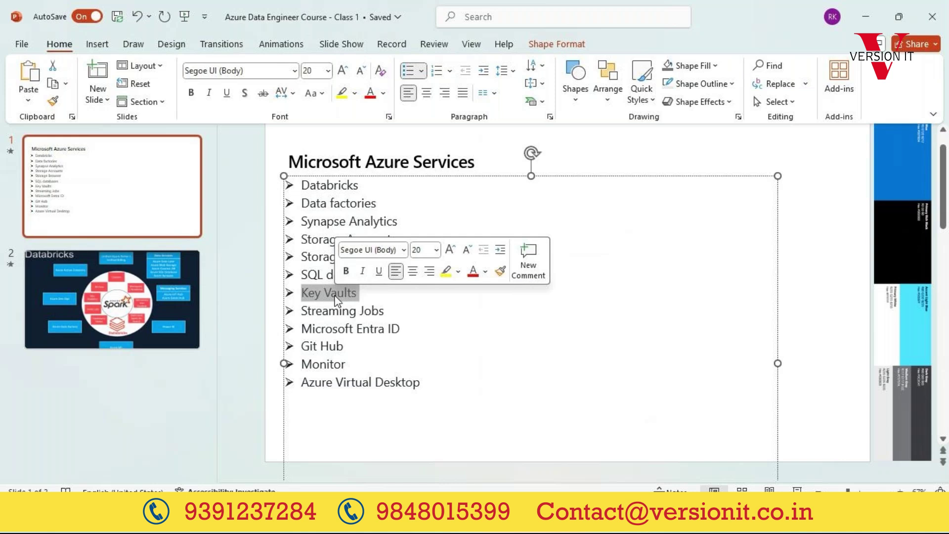
key("alt+Tab")
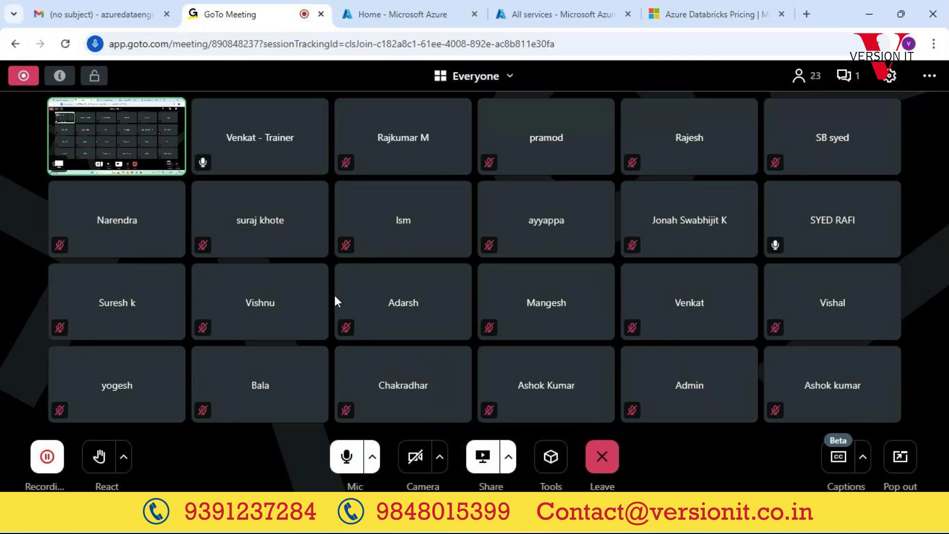
left_click(408, 14)
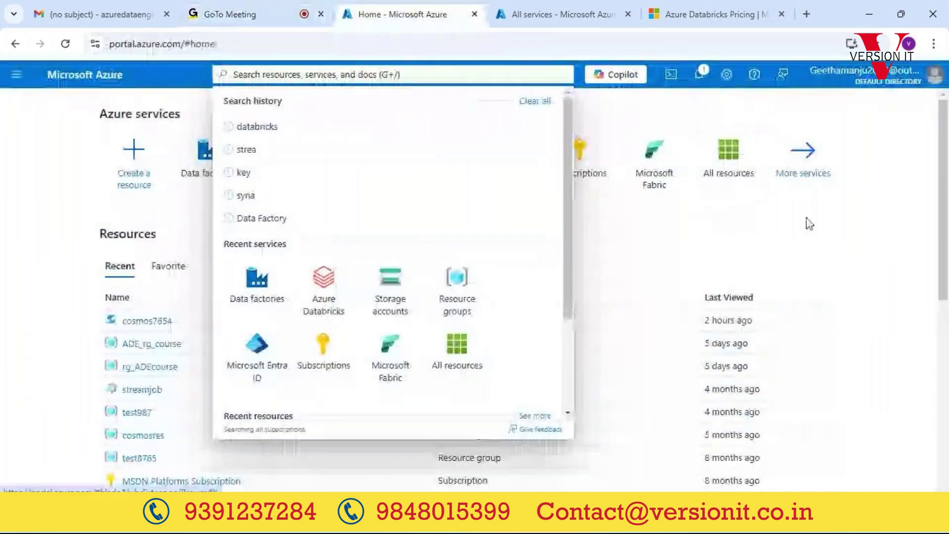
left_click(817, 228)
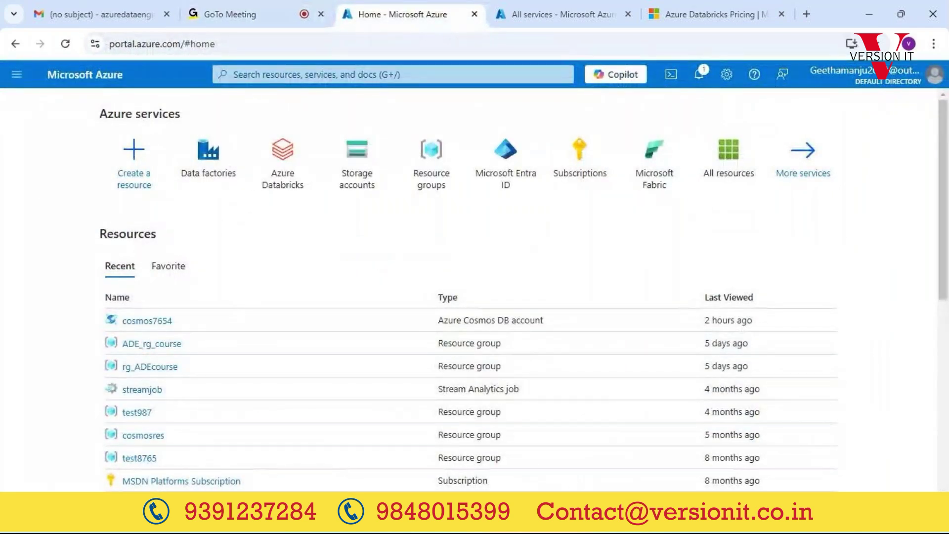
left_click(646, 439)
left_click(349, 354)
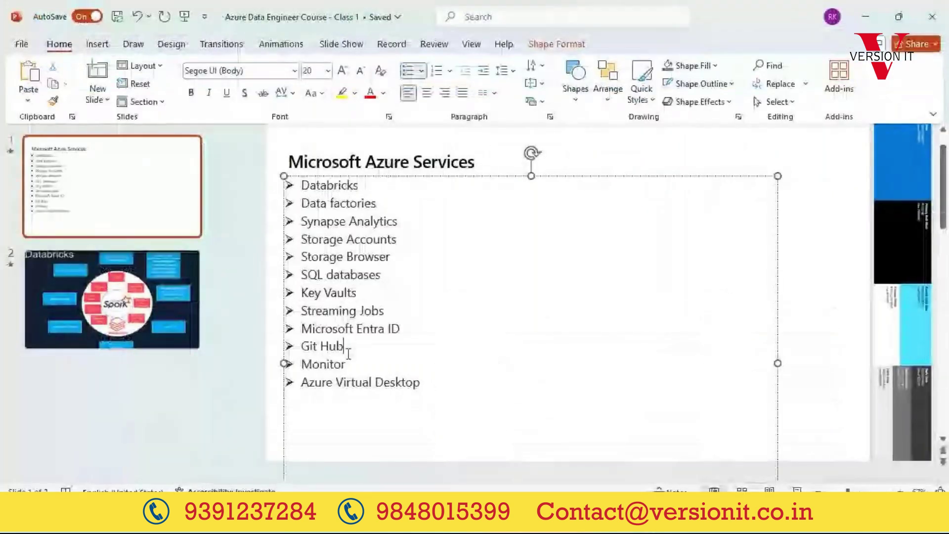
Step: Highlight Git Hub, Monitor, Browser and the Azure Virtual Desktop bullet, then switch to the Azure portal
left_click_drag(346, 352, 310, 351)
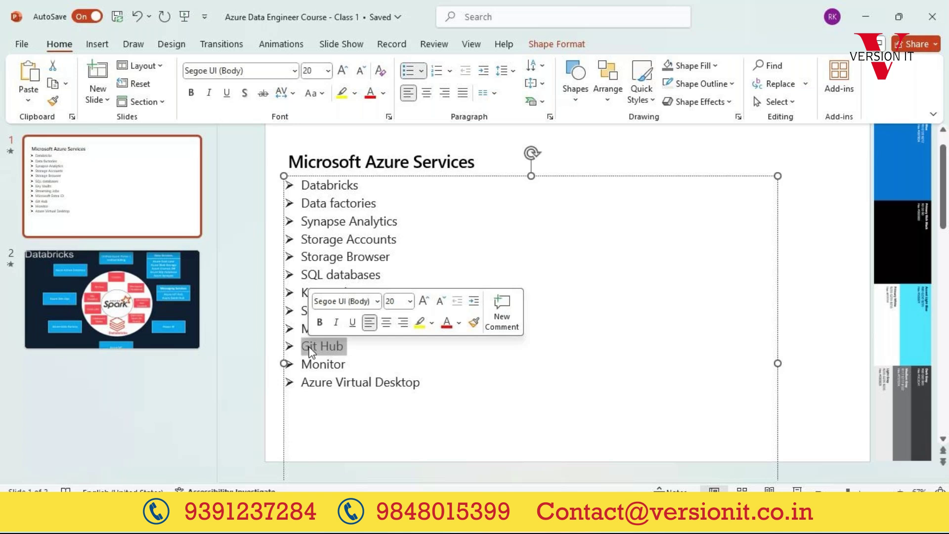
double_click(319, 365)
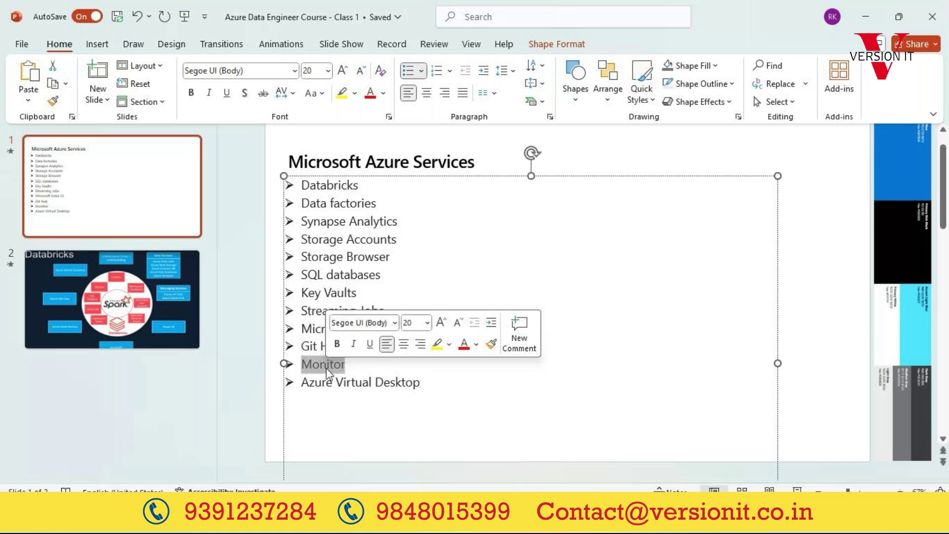
triple_click(364, 386)
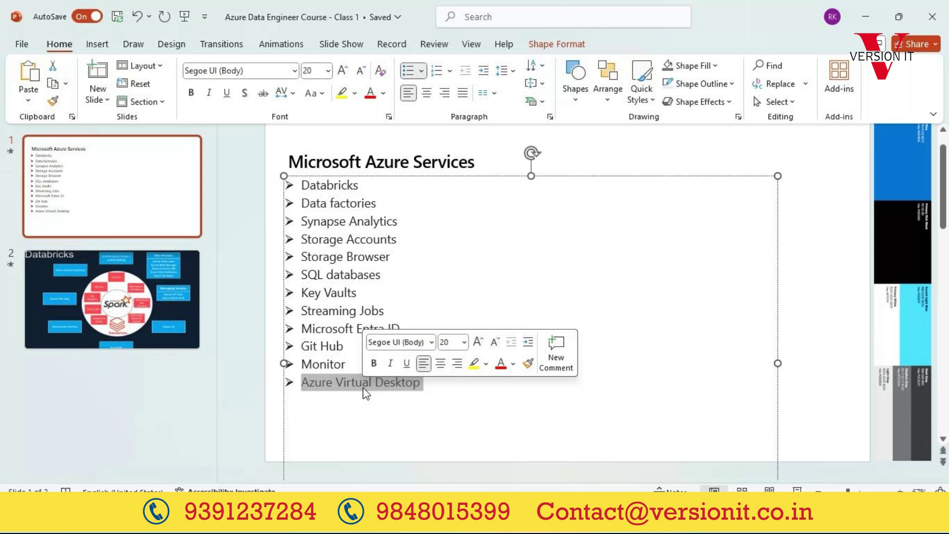
double_click(363, 256)
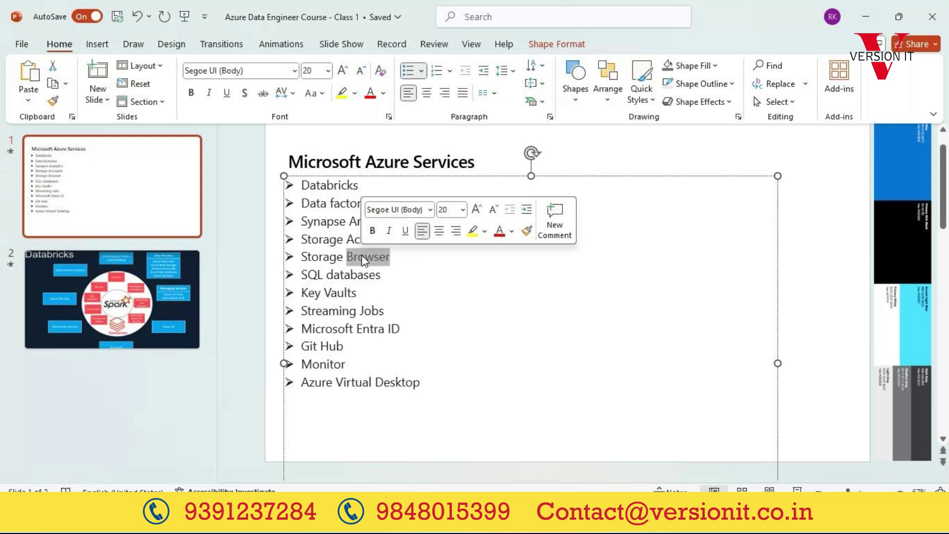
triple_click(402, 382)
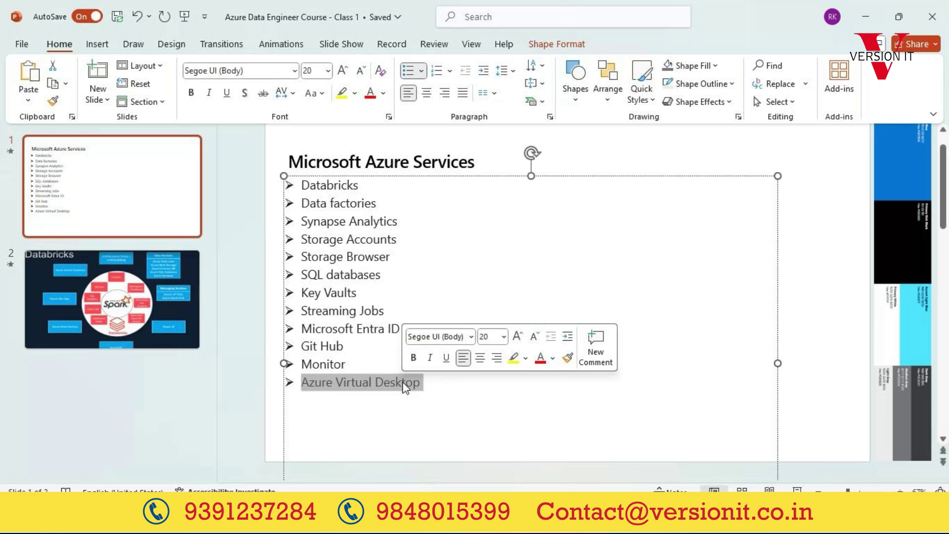
key("alt+Tab")
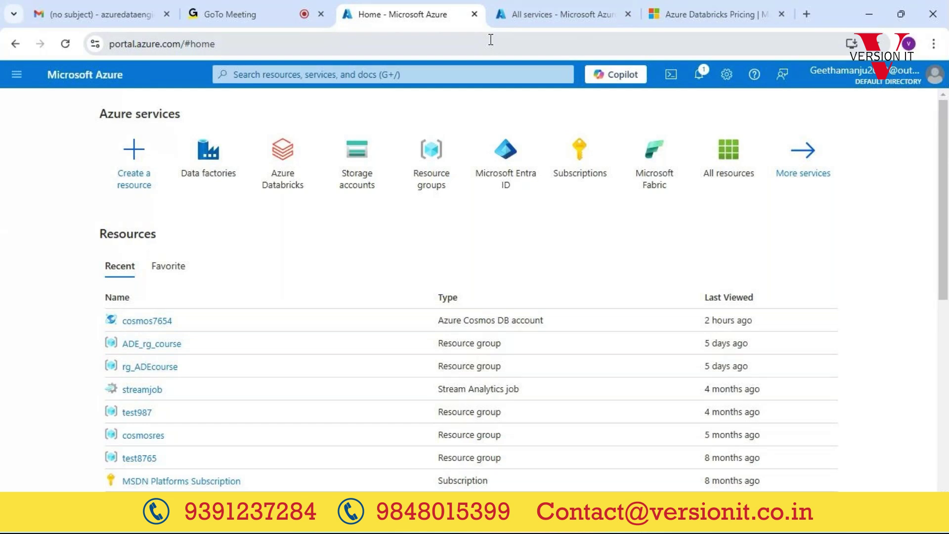
Step: View the Azure Databricks workspace list, return Home, and open the left navigation menu
left_click(301, 164)
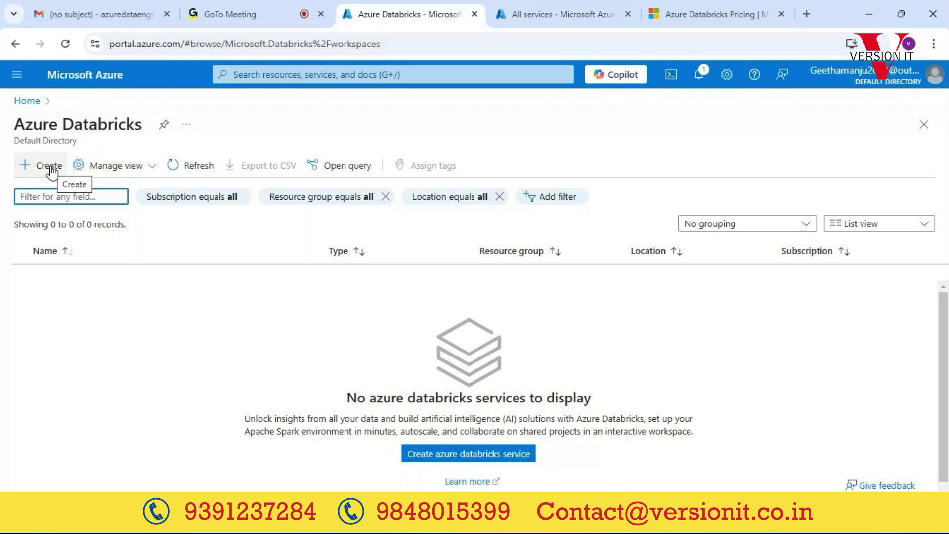
left_click(22, 101)
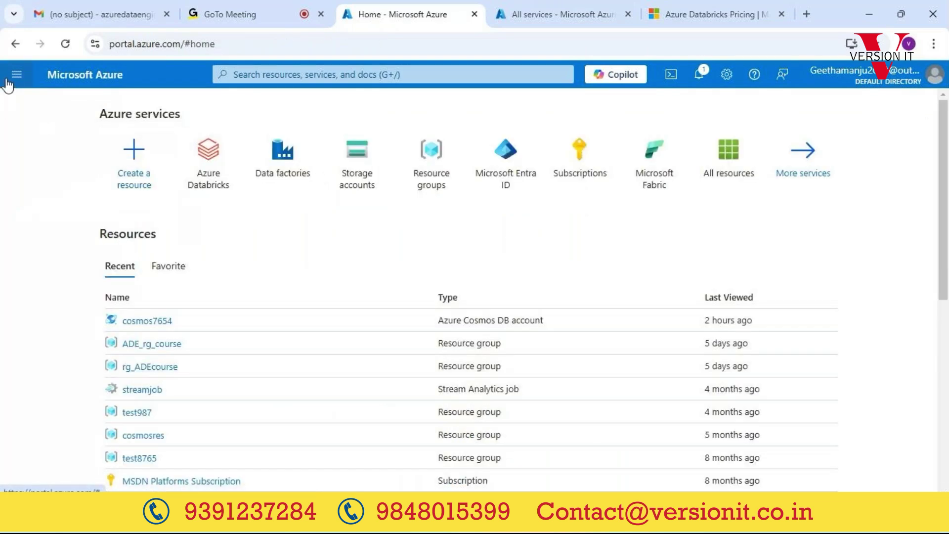
left_click(7, 81)
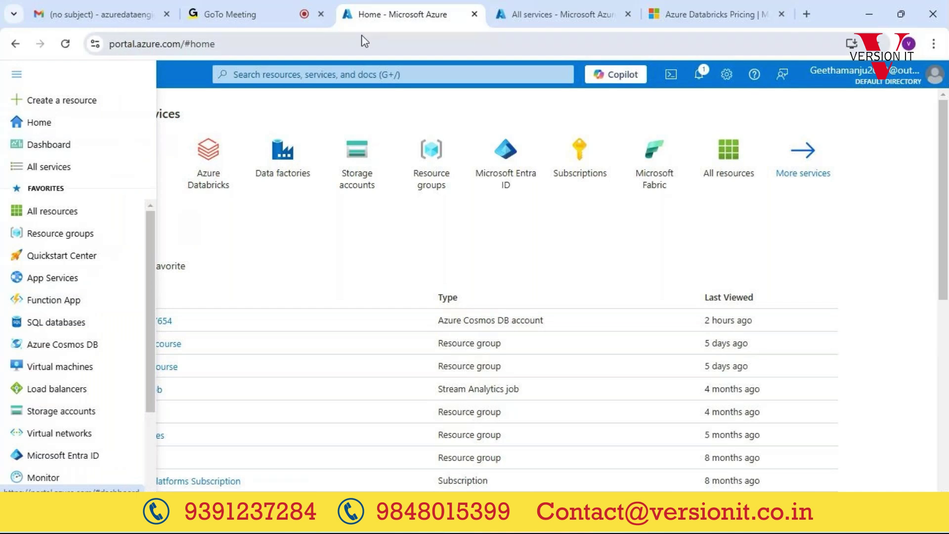
Step: Search 'azure', open the Azure Databricks service, and start a new workspace with + Create
left_click(322, 75)
type("azure")
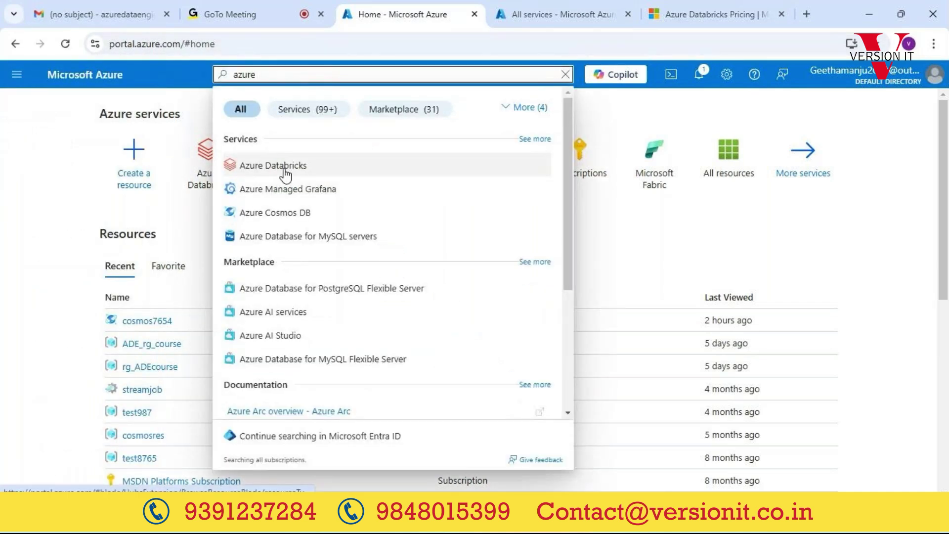
left_click(285, 174)
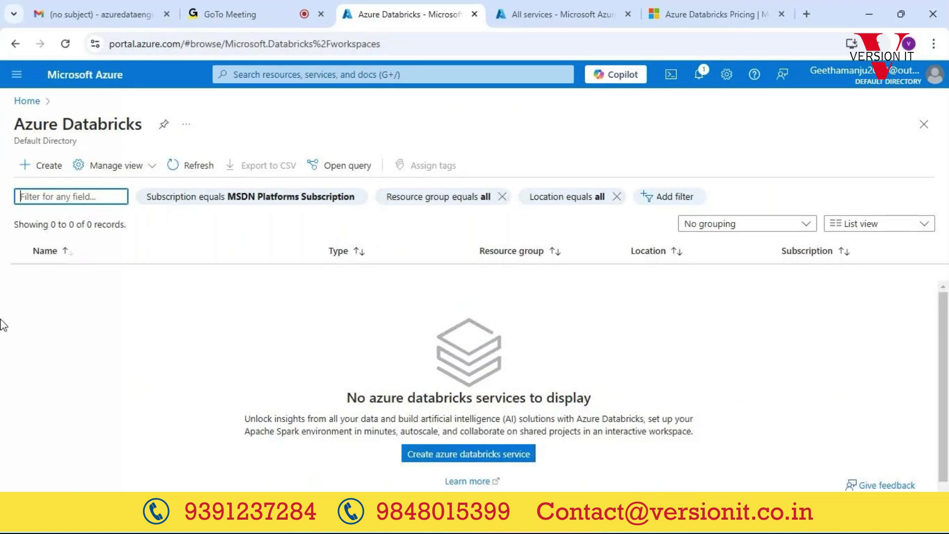
left_click(49, 166)
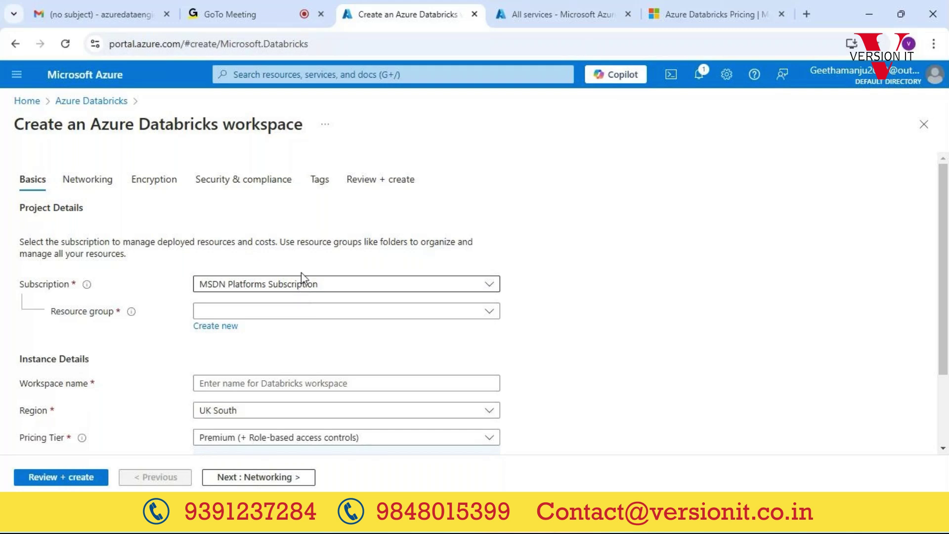
left_click(305, 72)
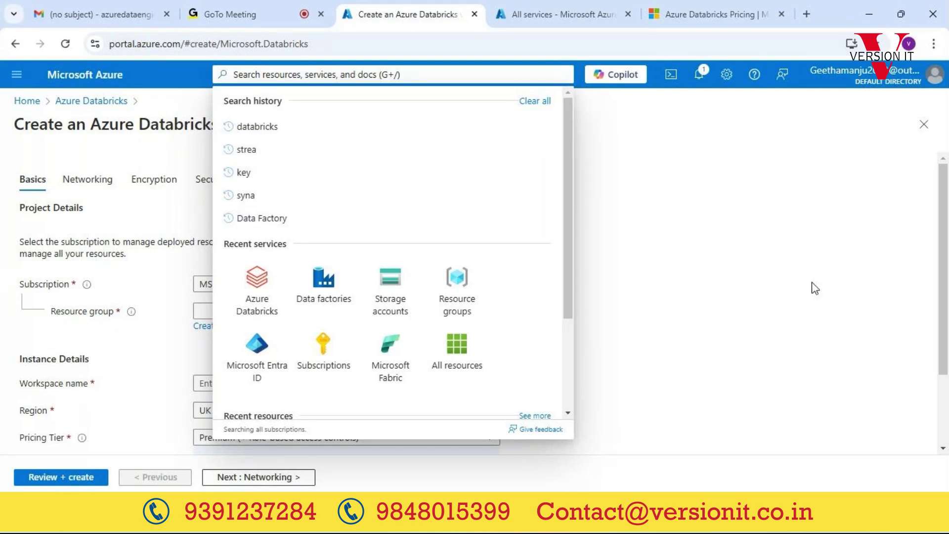
left_click(758, 263)
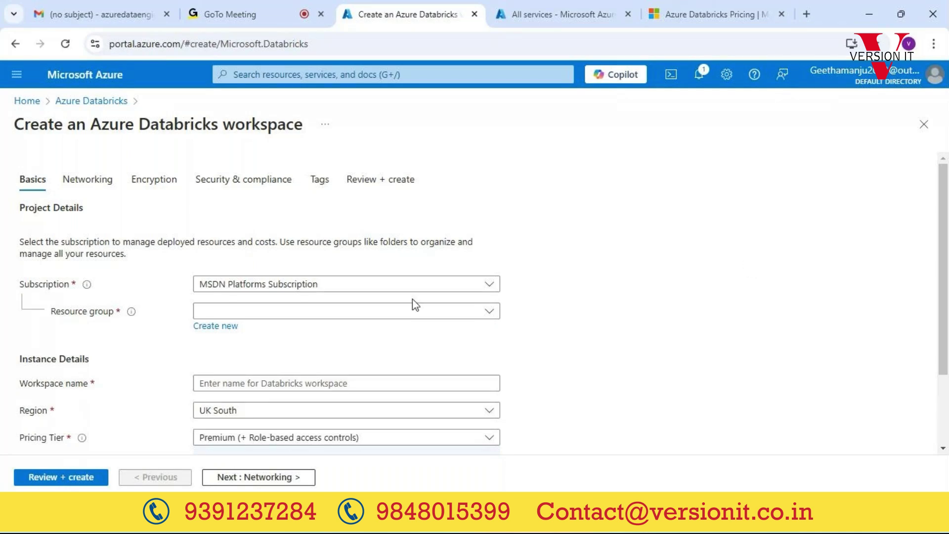
Step: Review the available subscriptions and existing resource groups, then switch to the GoTo Meeting tab
left_click(366, 292)
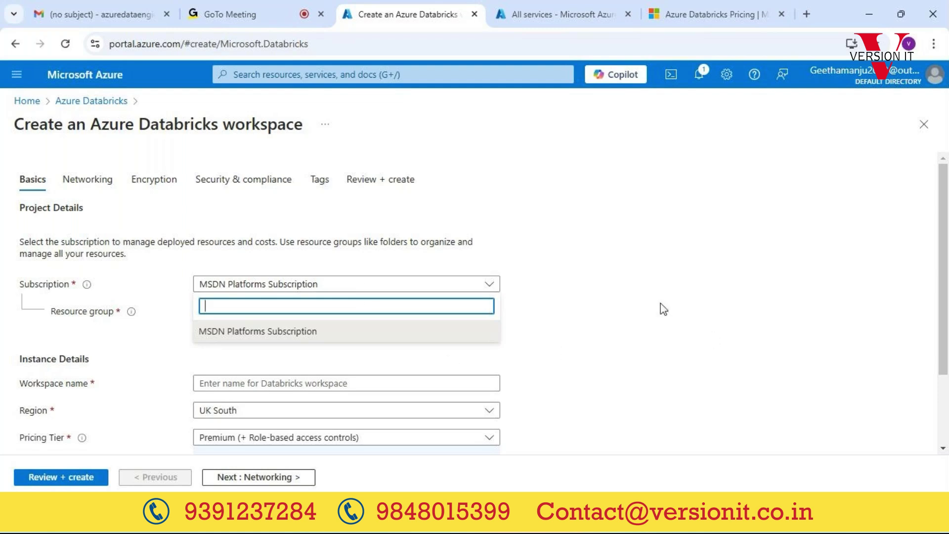
left_click(697, 288)
scroll(698, 287, "down", 2)
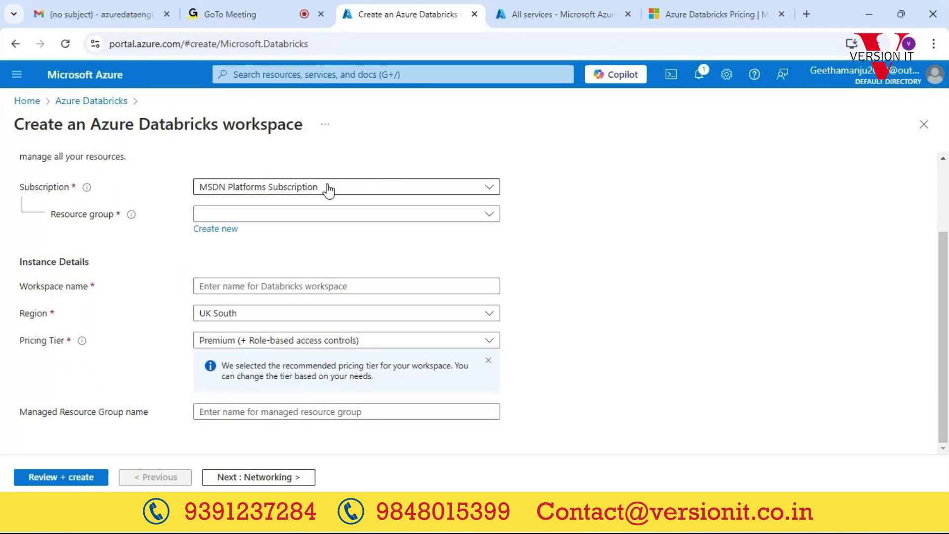
left_click(289, 216)
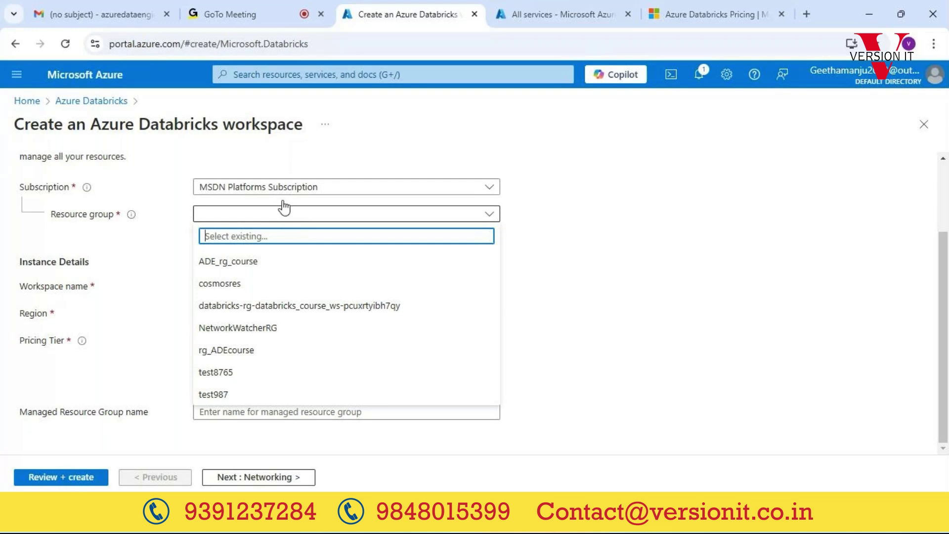
left_click(218, 9)
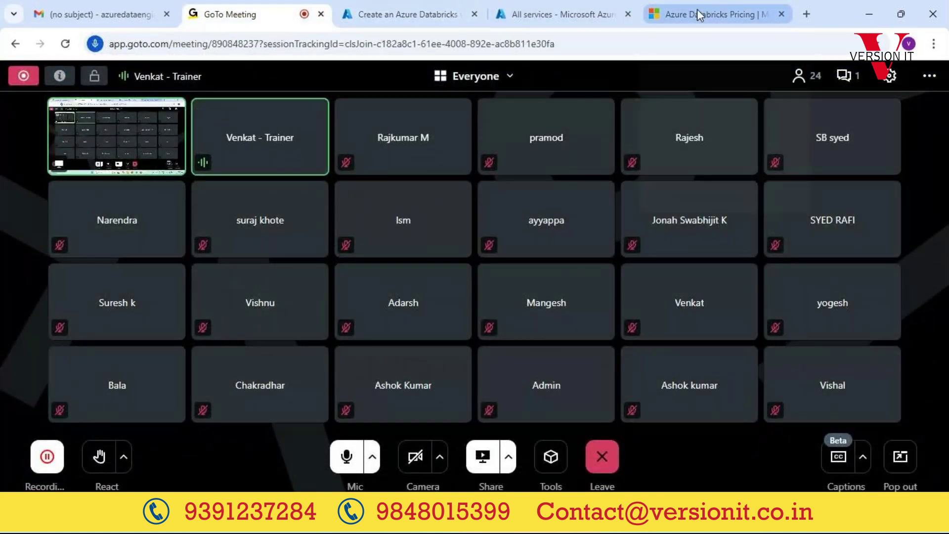
Step: Go via the All services tab back to the Create an Azure Databricks workspace tab
mouse_move(378, 9)
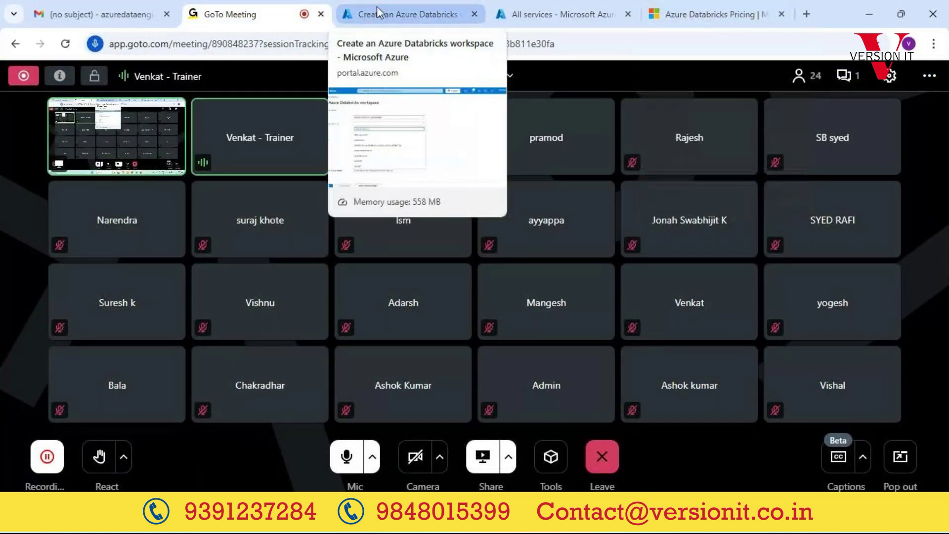
mouse_move(559, 8)
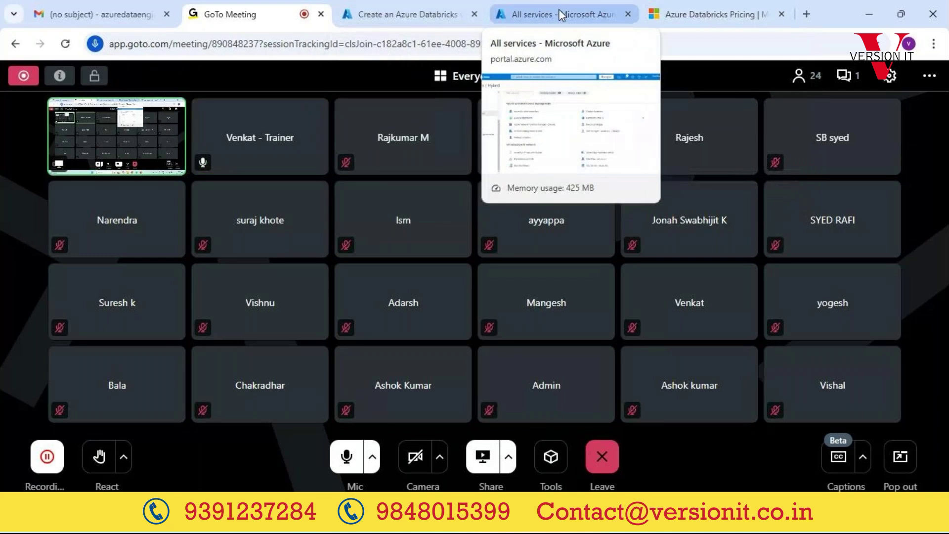
left_click(559, 9)
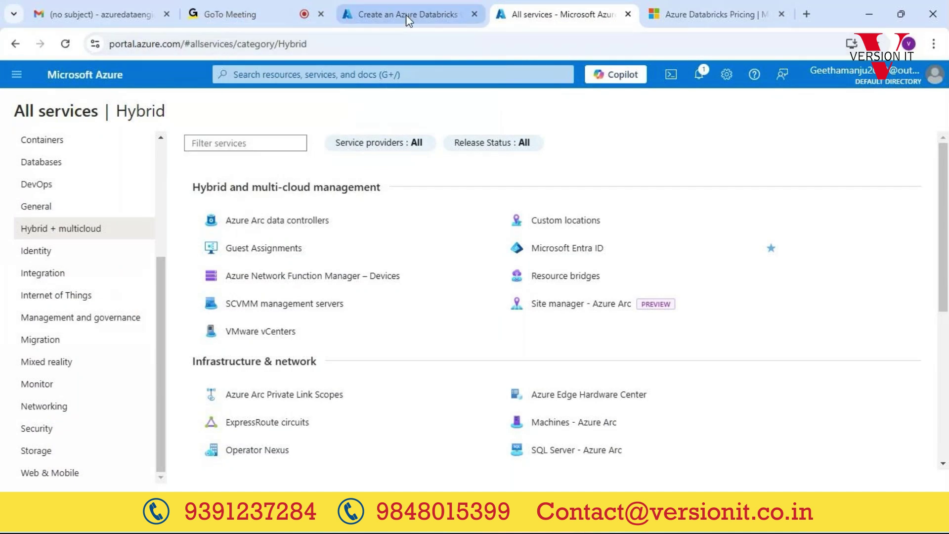
left_click(406, 14)
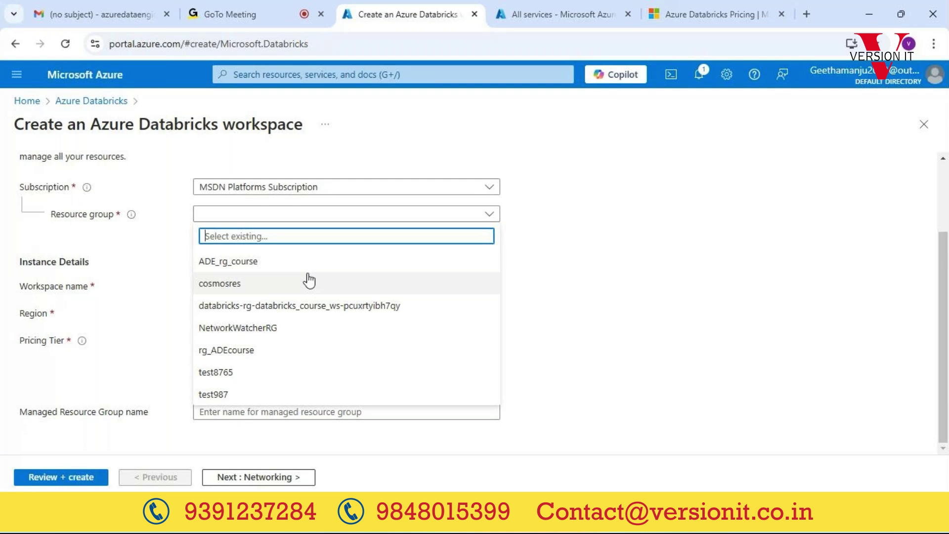
Step: Reopen and close the Resource group dropdown on the workspace form, leaving no group selected
left_click(275, 154)
triple_click(275, 124)
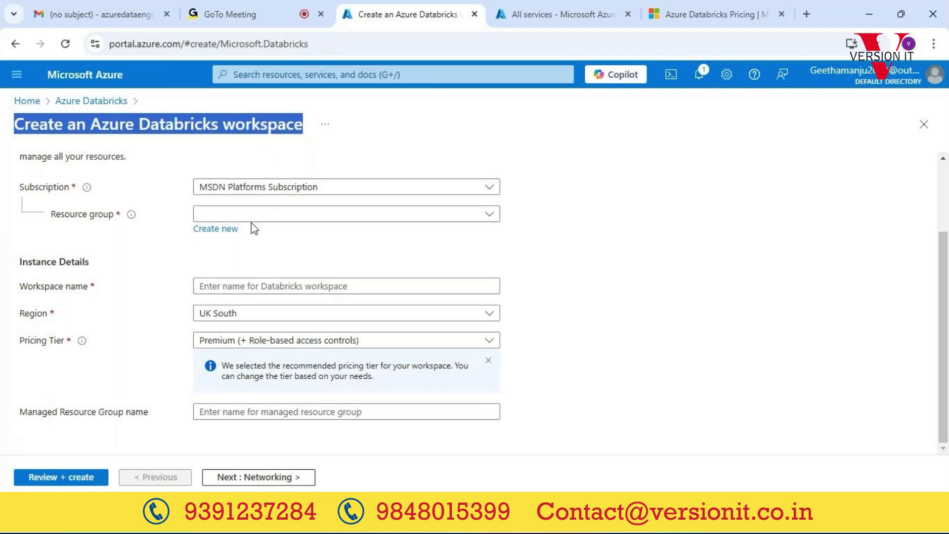
left_click(286, 217)
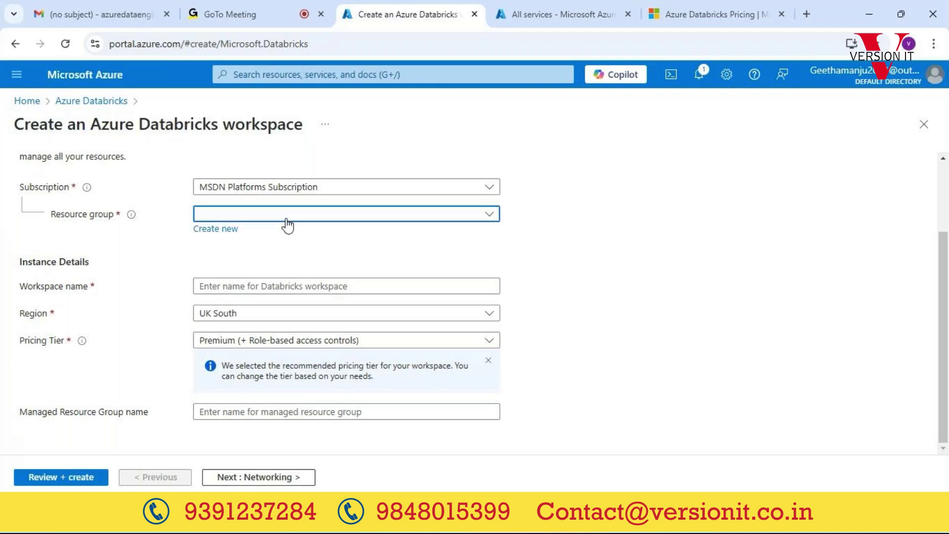
left_click(719, 240)
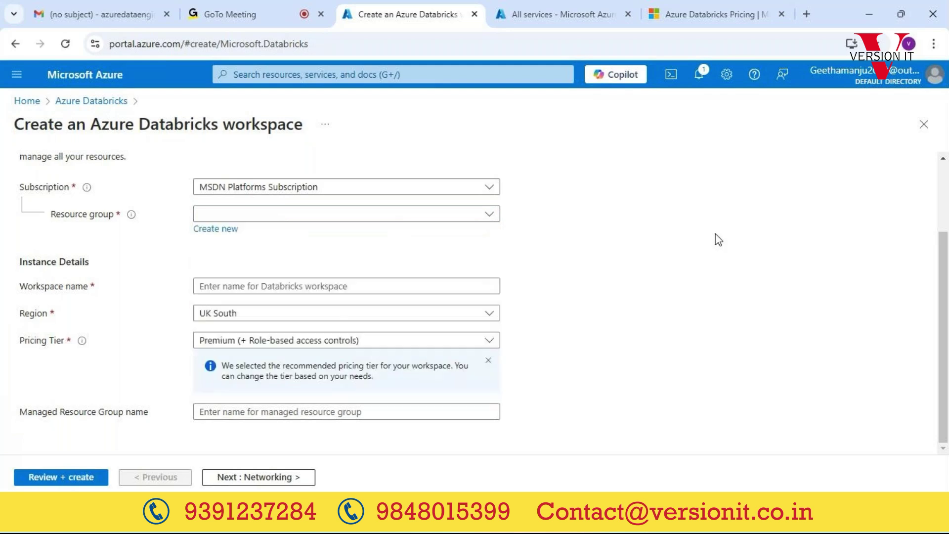
left_click(266, 218)
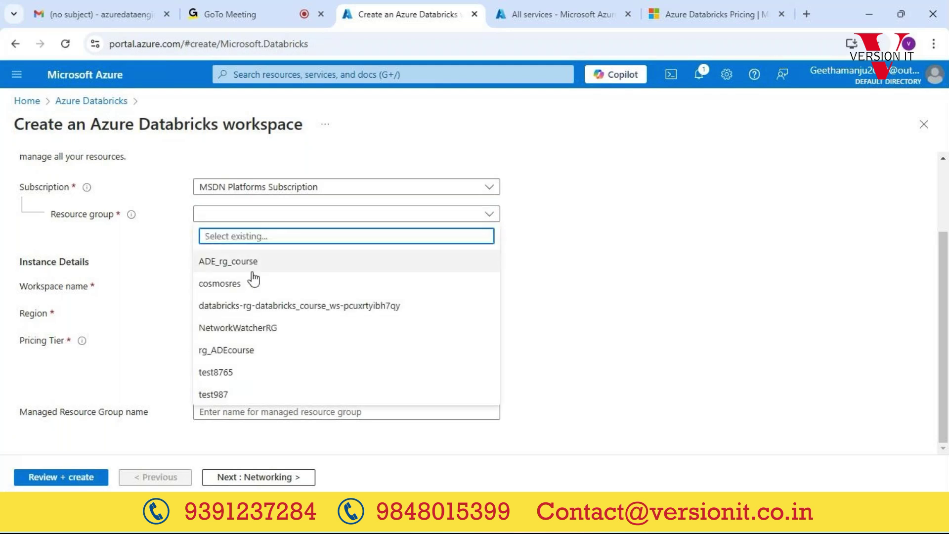
left_click(540, 236)
Step: Type a new resource group name, edit it to ADE_rg, then cancel creating the group
left_click(213, 230)
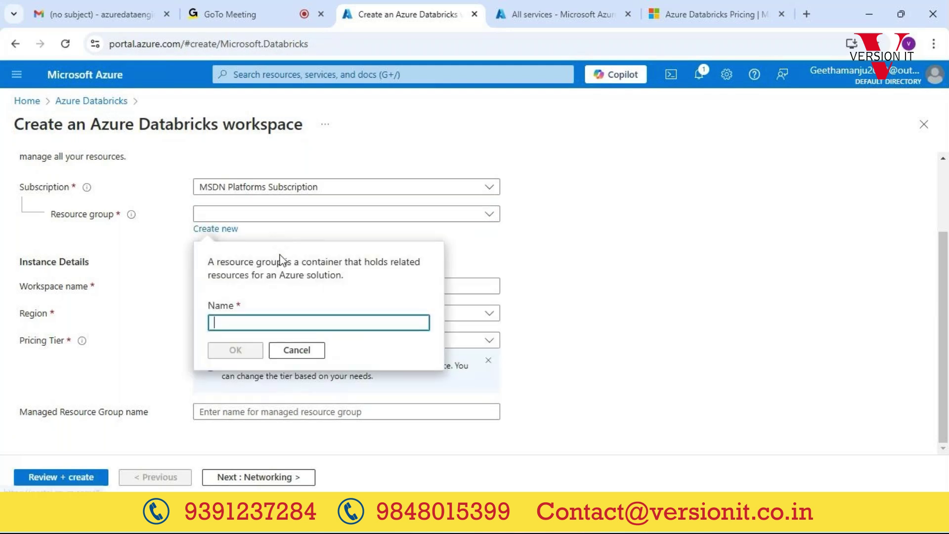
type("fhfhf")
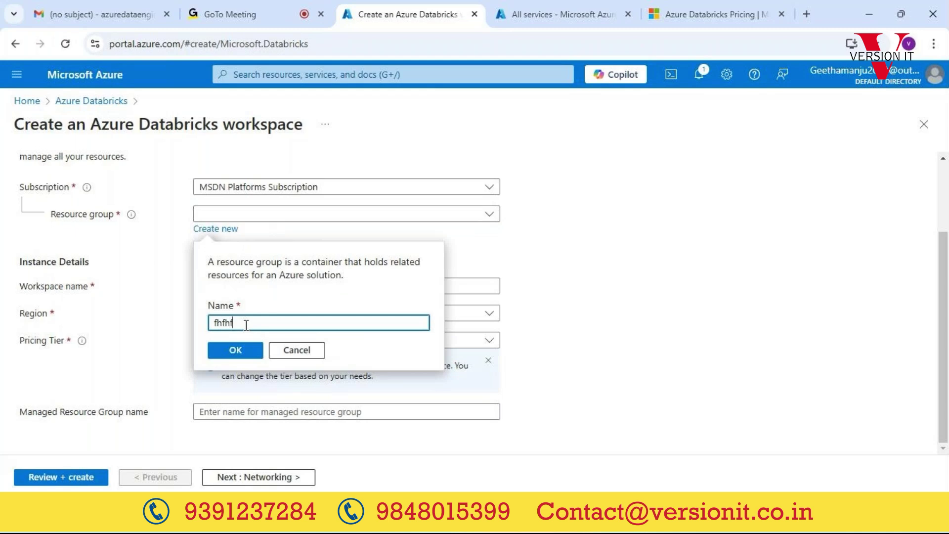
key("BackSpace")
key("BackSpace")
key("BackSpace")
key("BackSpace")
type("tst")
key("BackSpace")
key("BackSpace")
key("BackSpace")
type("databricks_rg")
left_click_drag(255, 324, 186, 322)
type("ADE")
left_click(310, 350)
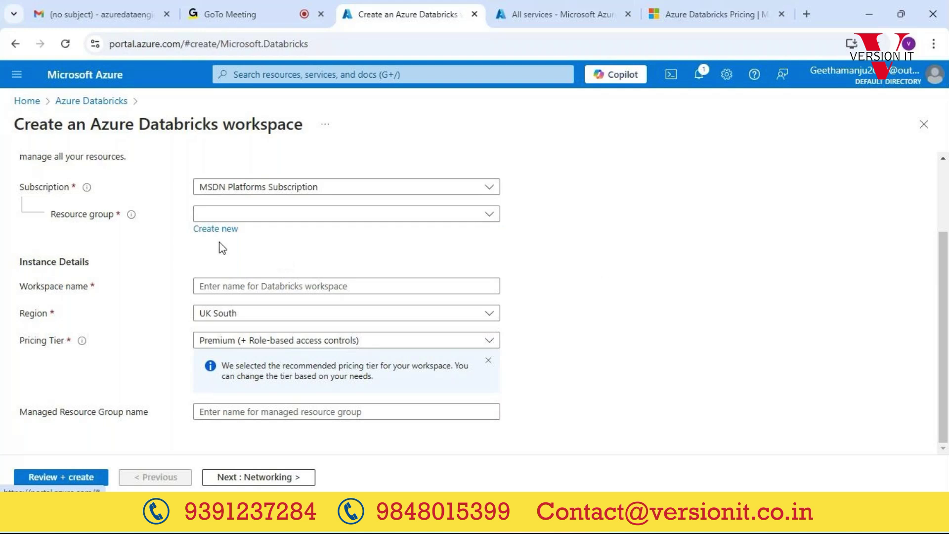
Step: Select ADE_rg_course as the resource group and try a portal search for 'res'
left_click(322, 219)
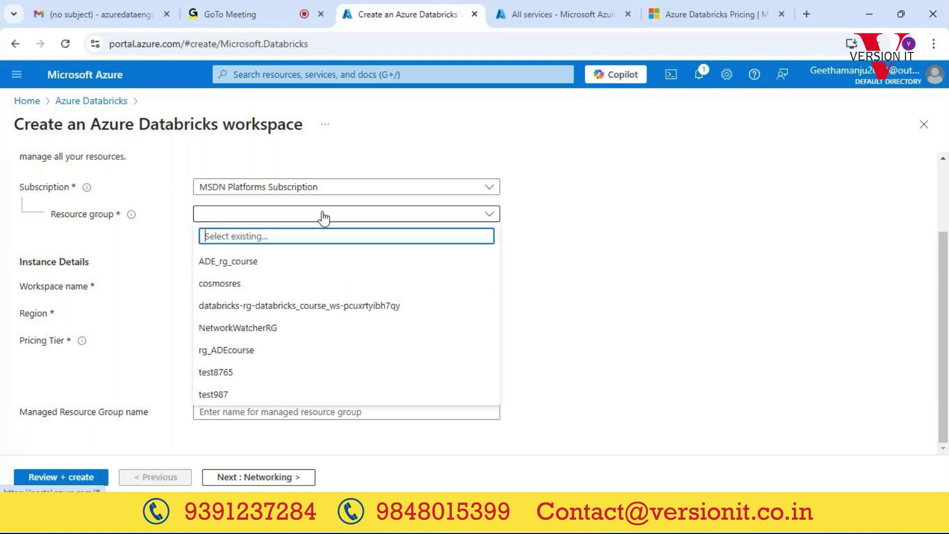
left_click(233, 266)
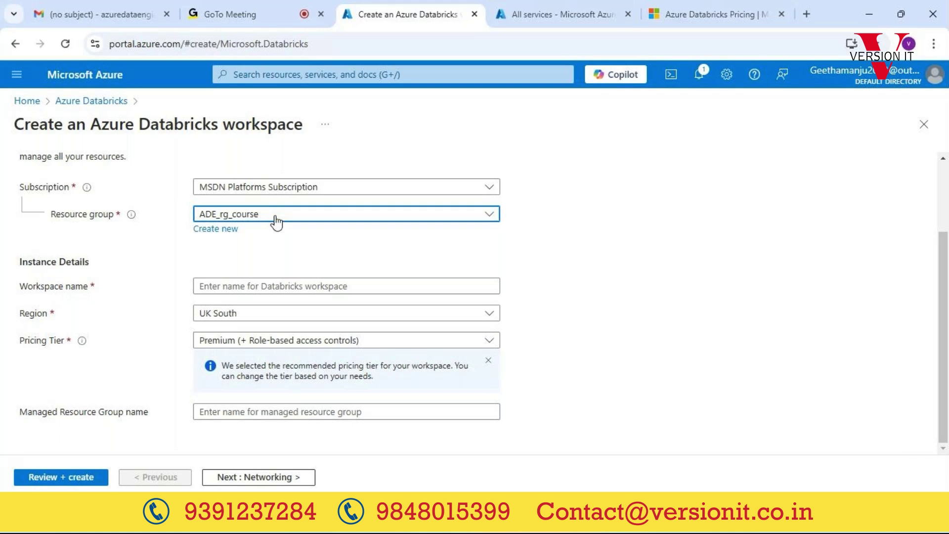
left_click(317, 75)
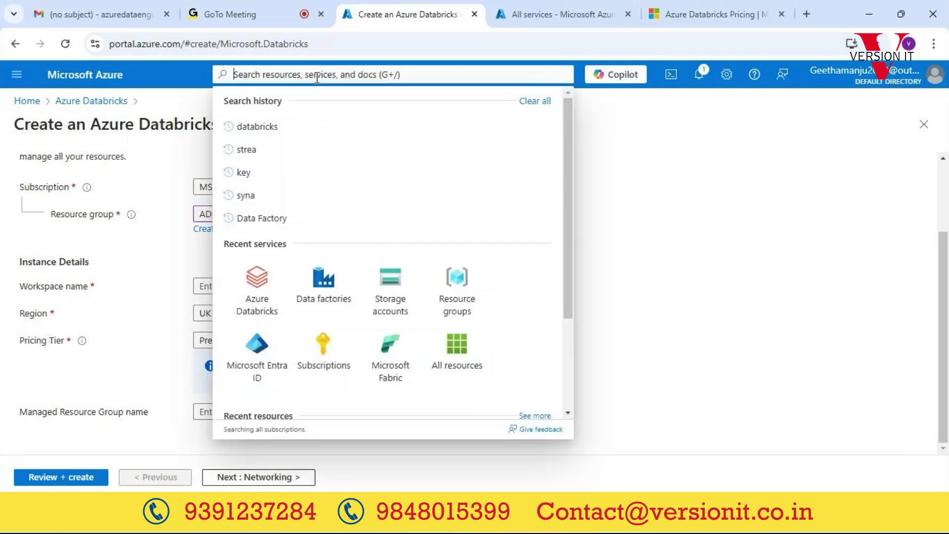
type("res")
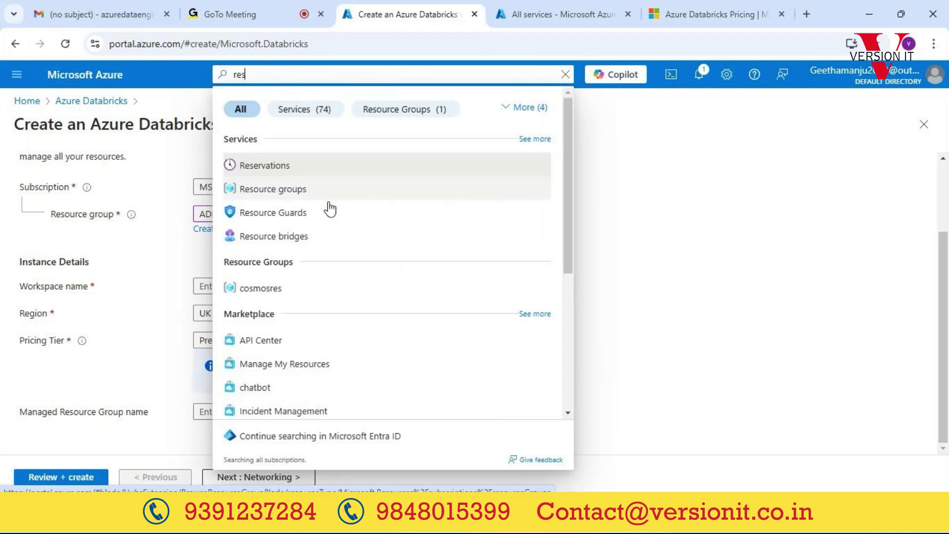
left_click(492, 239)
Step: Keep ADE_rg_course selected, dismiss a portal search for 'resource', and focus the Workspace name field
left_click(315, 217)
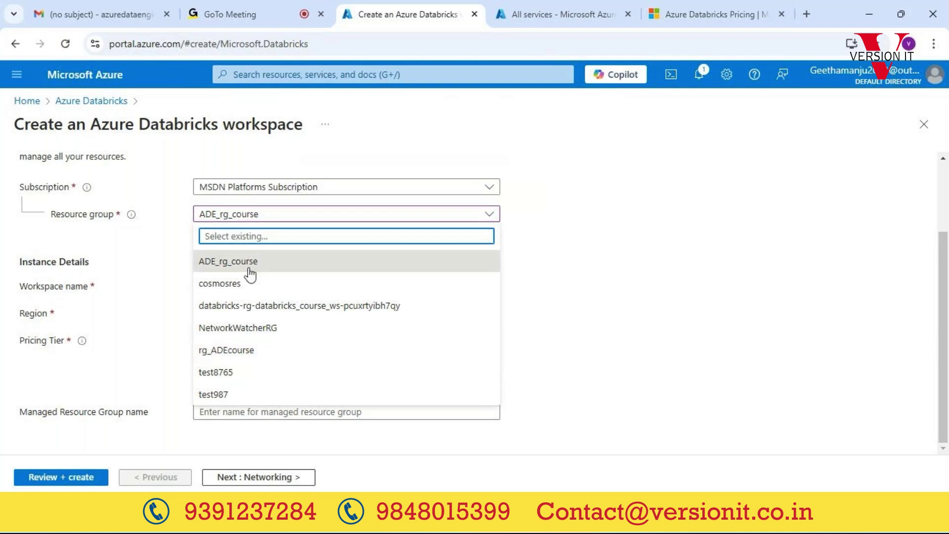
left_click(693, 218)
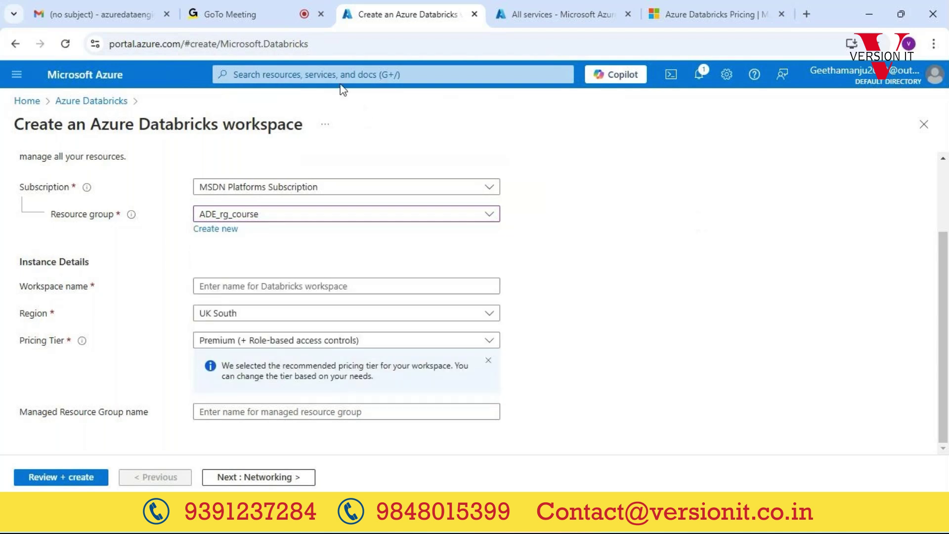
left_click(335, 75)
type("resource")
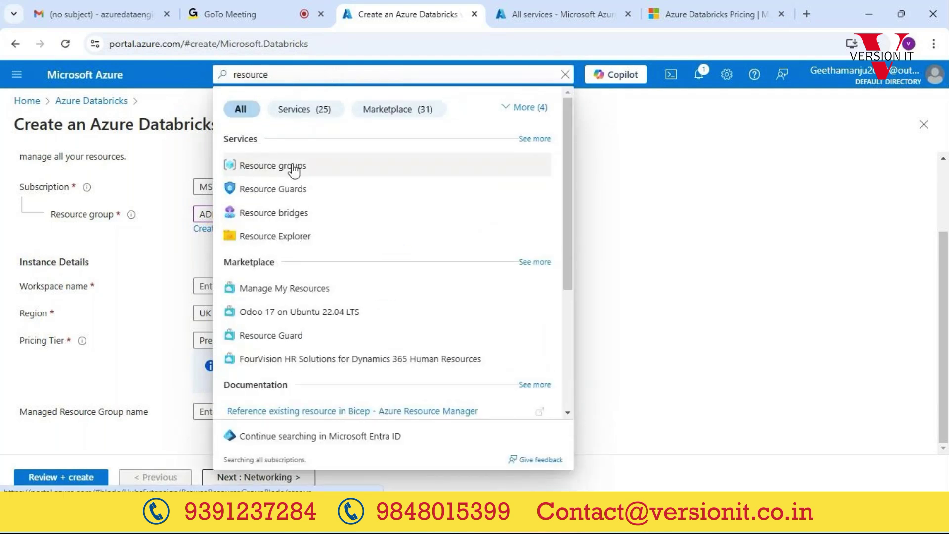
left_click(797, 248)
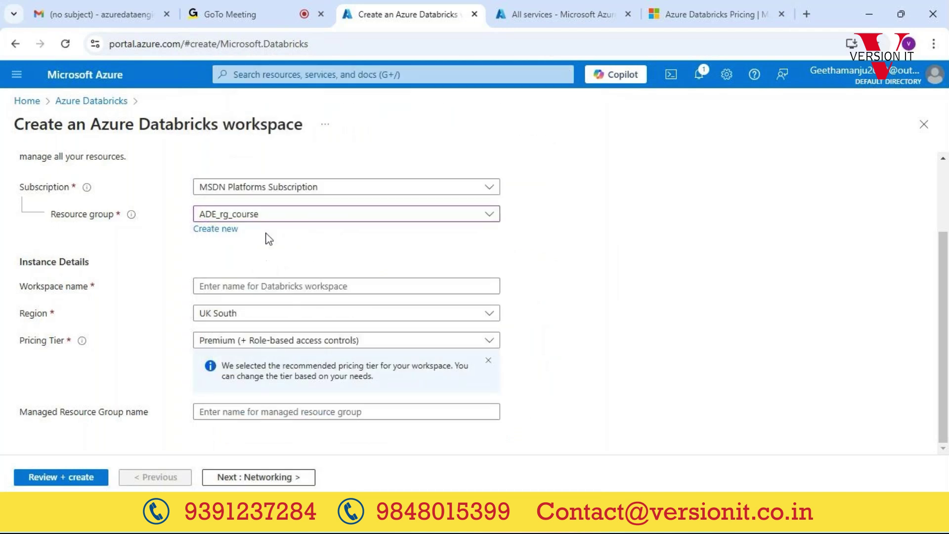
left_click(346, 287)
left_click(346, 287)
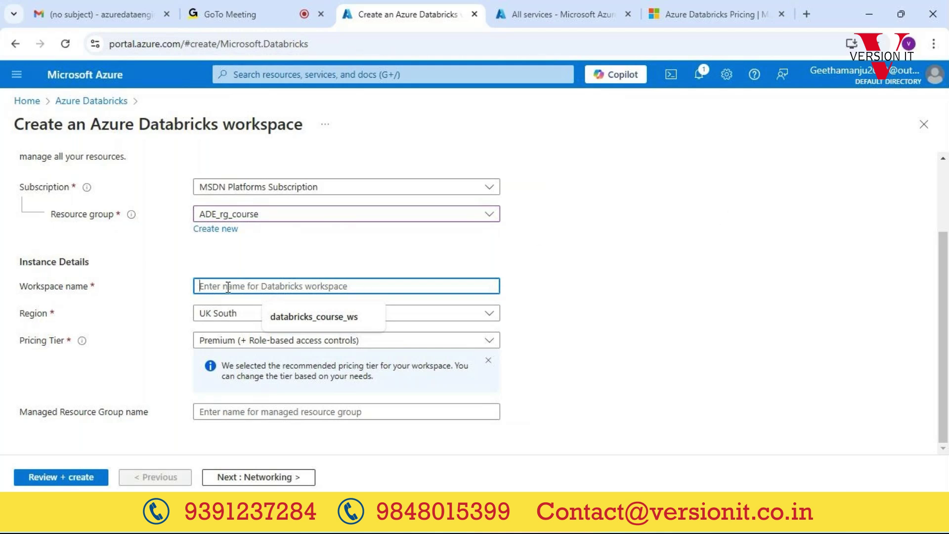
Step: Enter databricks_prod_ws1 as the workspace name and highlight the Workspace name label
type("d")
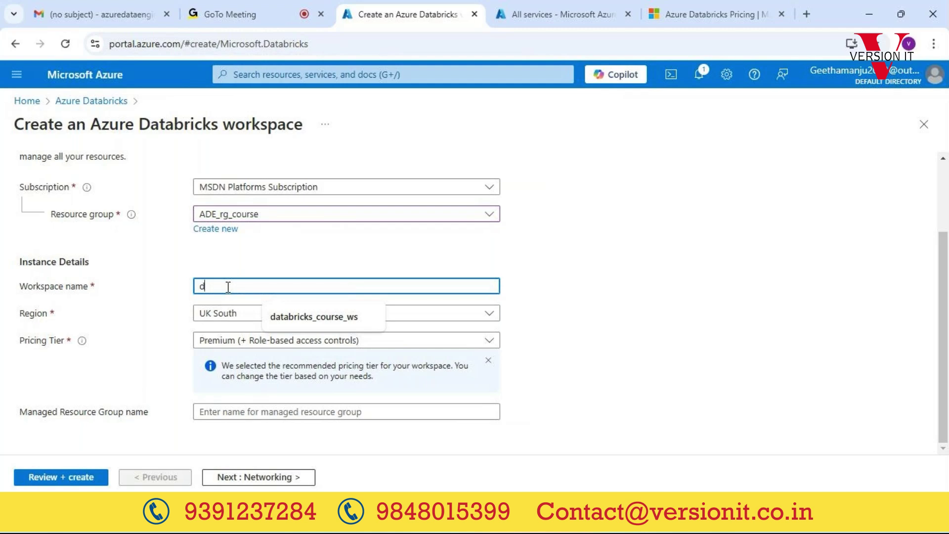
type("atabricks_prod_")
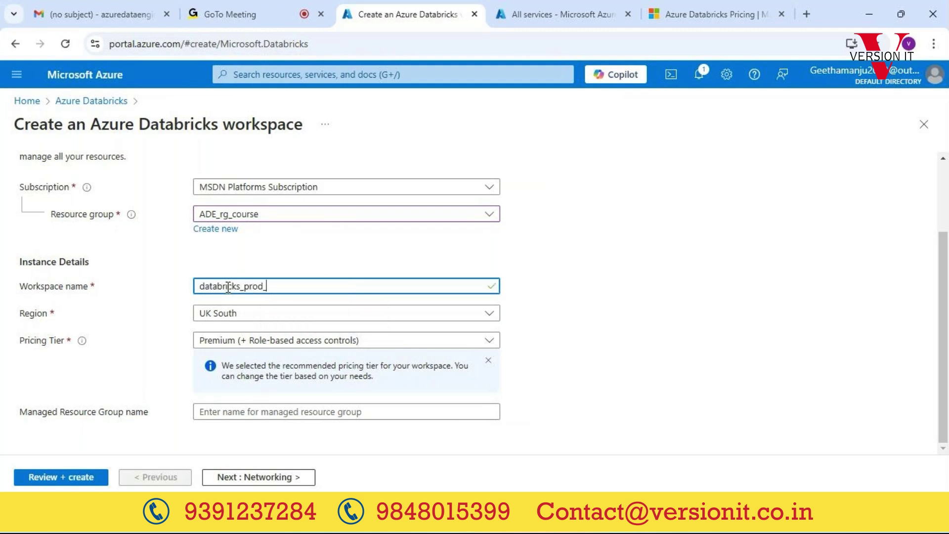
type("ws1")
left_click_drag(20, 286, 60, 285)
Step: Highlight the Workspace name, UK South region and form title, then show the region list
triple_click(60, 281)
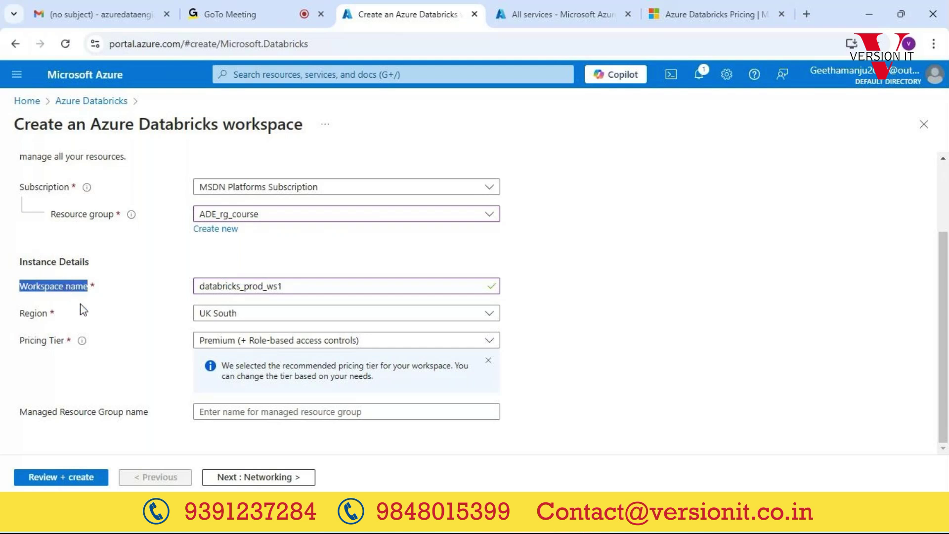
left_click(95, 315)
triple_click(66, 314)
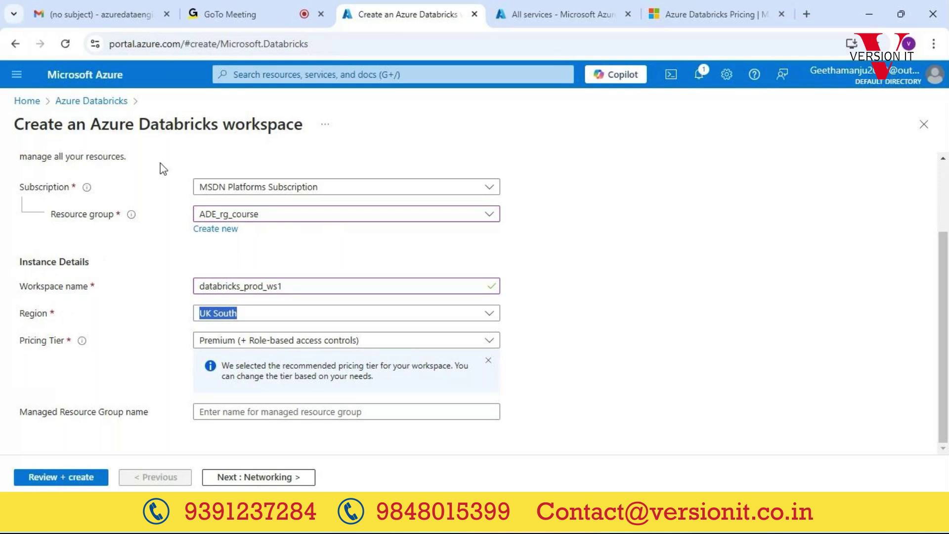
triple_click(213, 121)
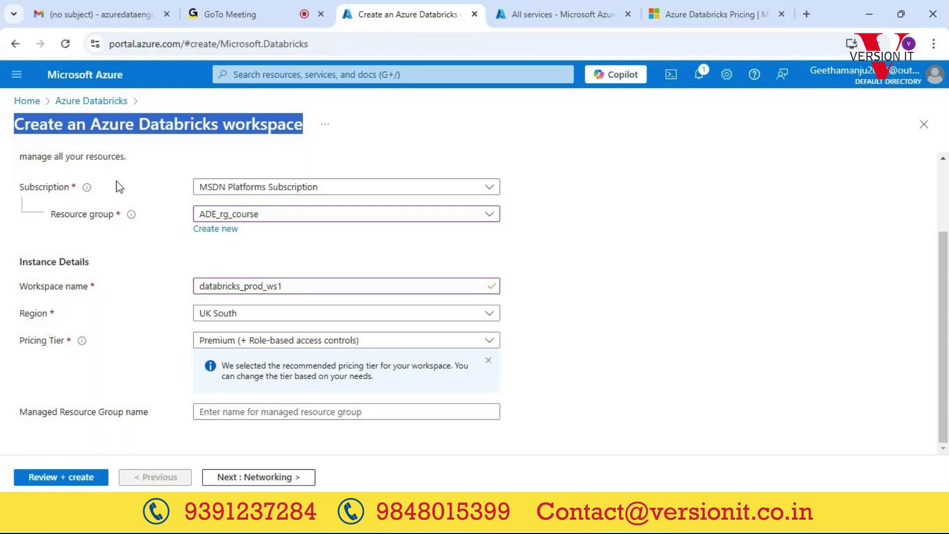
double_click(39, 315)
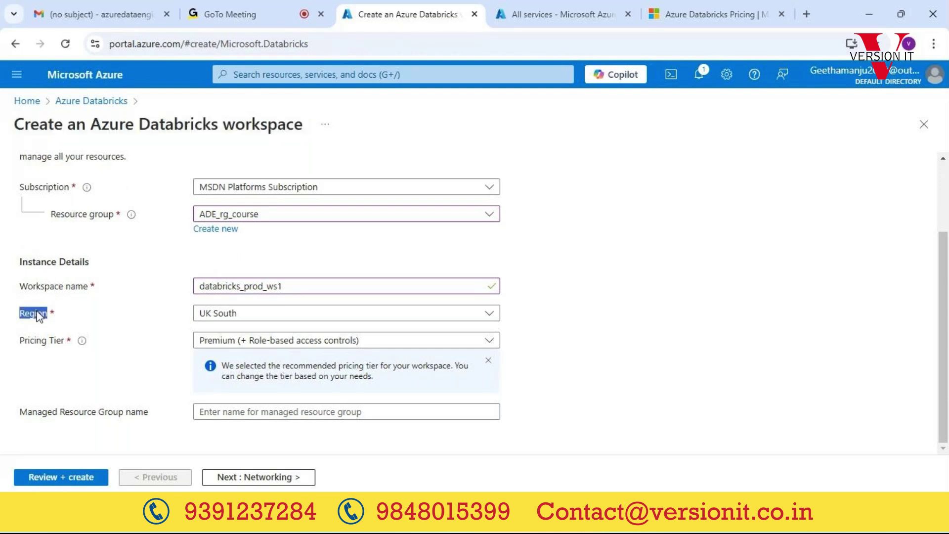
left_click(306, 319)
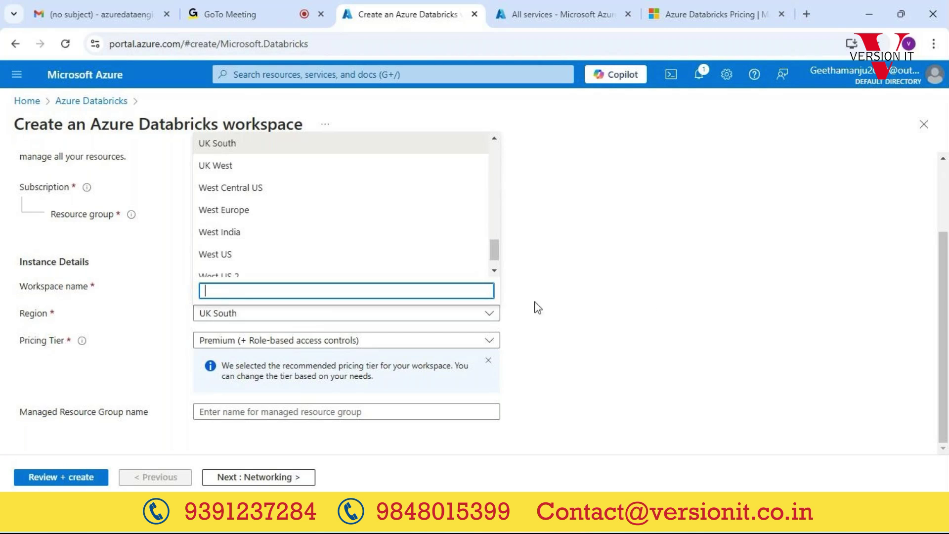
Step: Close the region list with UK South still selected and highlight the form title
left_click(650, 307)
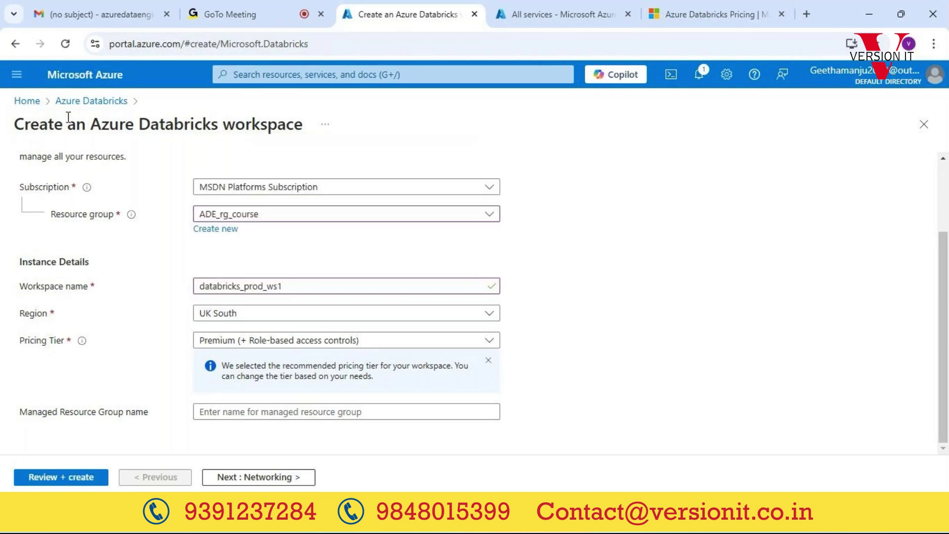
triple_click(153, 122)
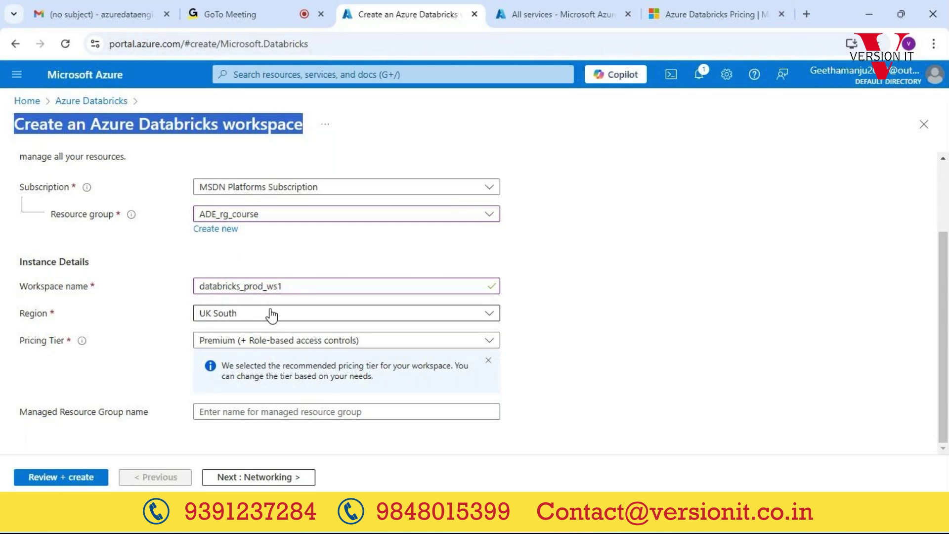
triple_click(190, 120)
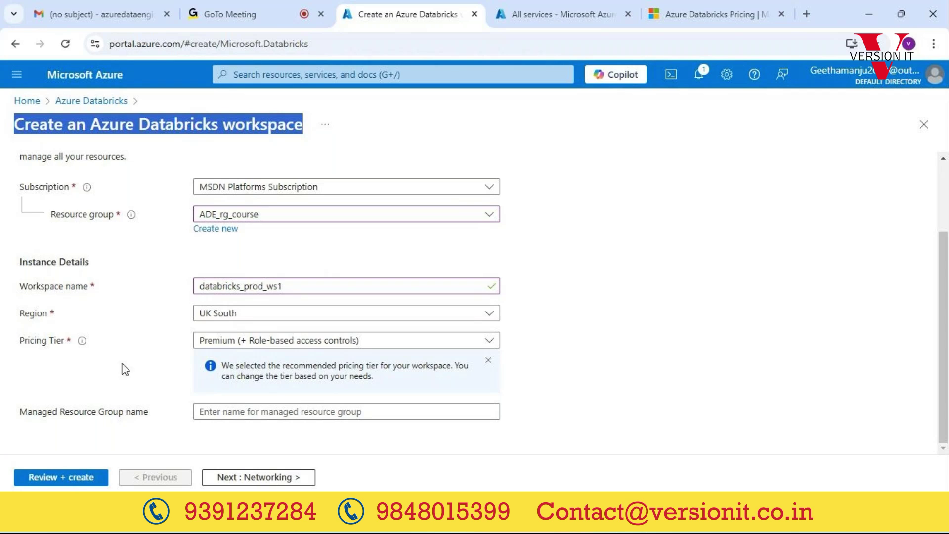
Step: Review the pricing tier options keeping Premium, then switch to the GoTo Meeting call
left_click(251, 341)
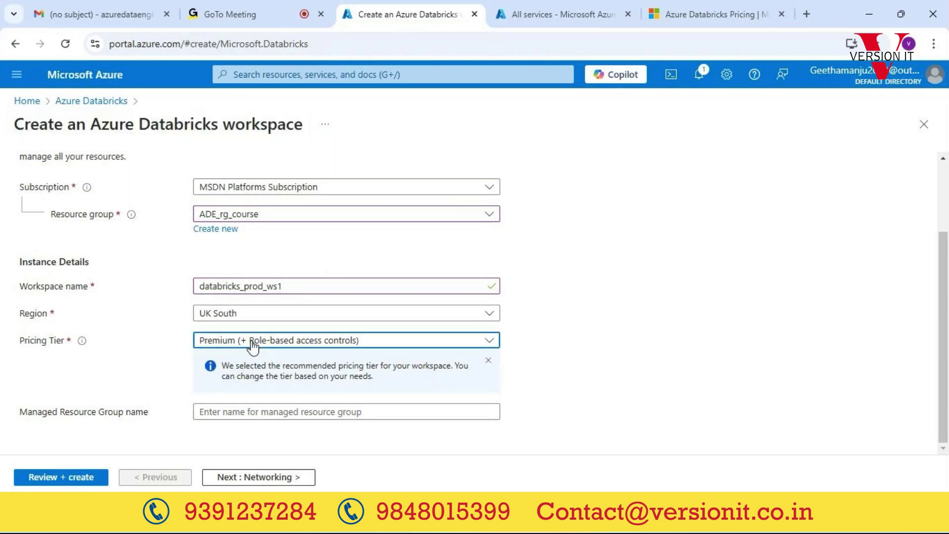
left_click(252, 346)
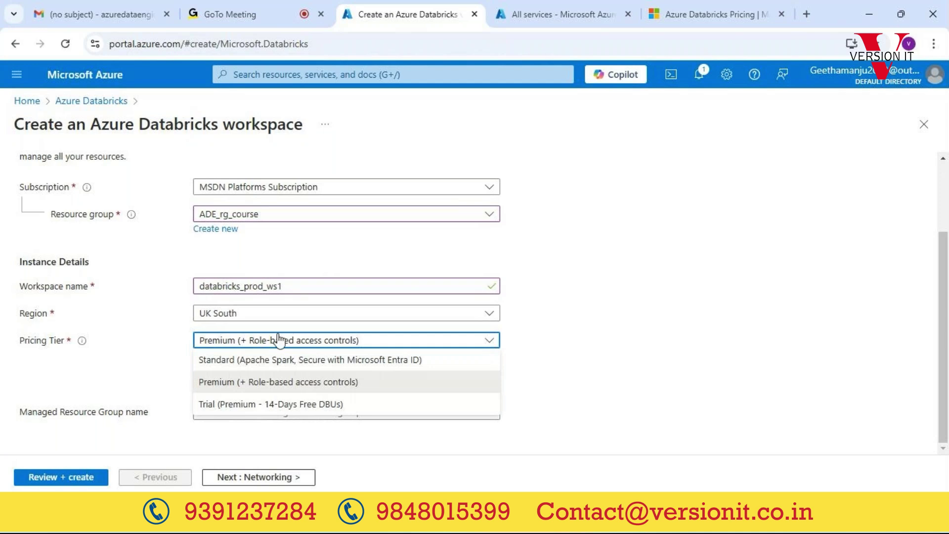
left_click(651, 277)
left_click(247, 20)
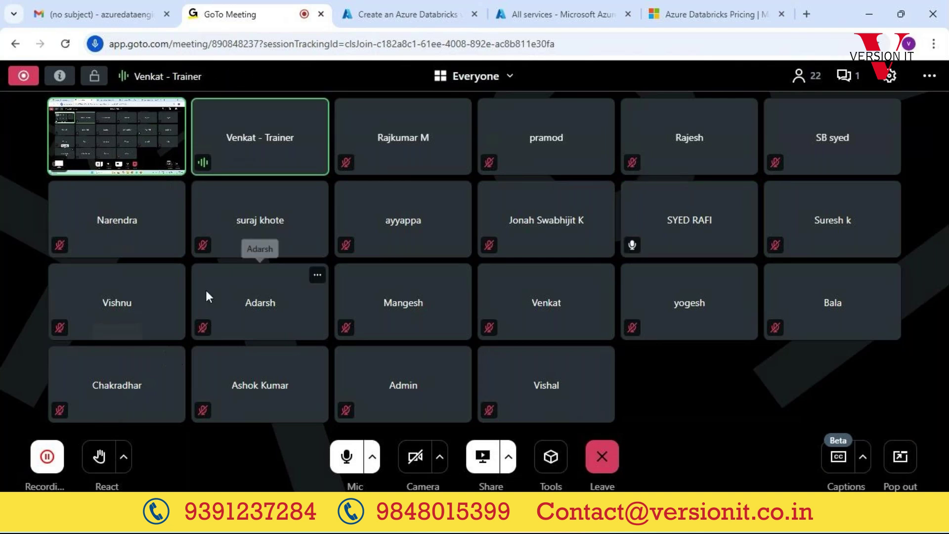
Step: Return to the 'Create an Azure Databricks' workspace form tab
left_click(407, 14)
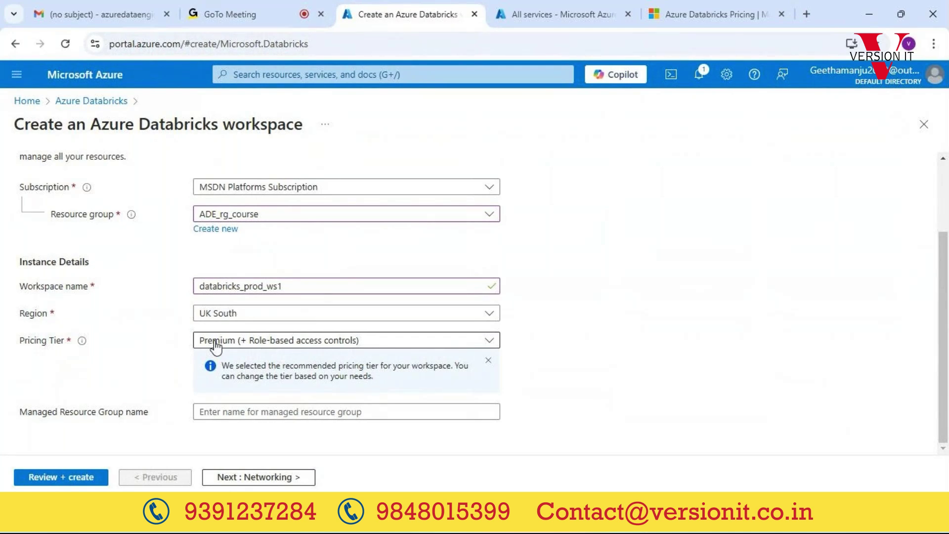
Step: Keep Premium (+ Role-based access controls) as the tier and switch to the Azure Databricks Pricing page
left_click(216, 344)
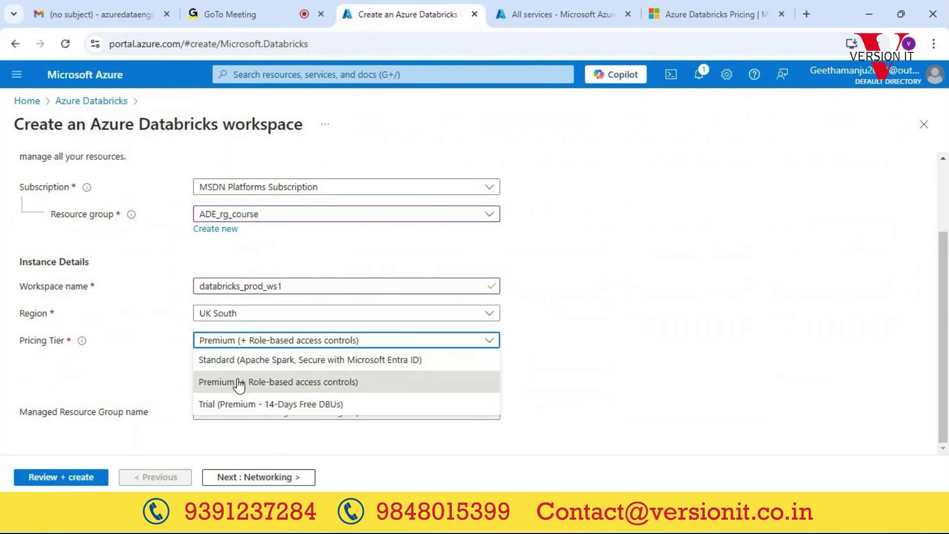
left_click(262, 385)
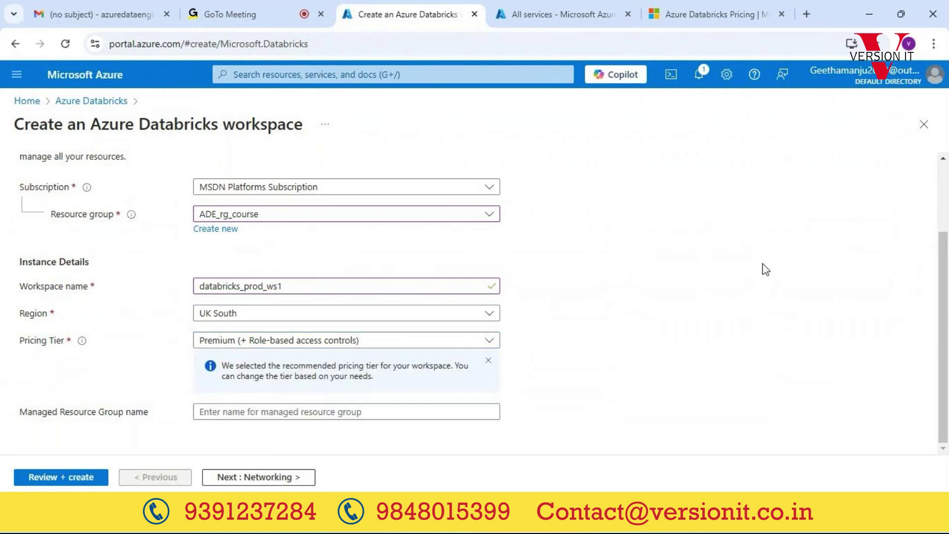
left_click(245, 342)
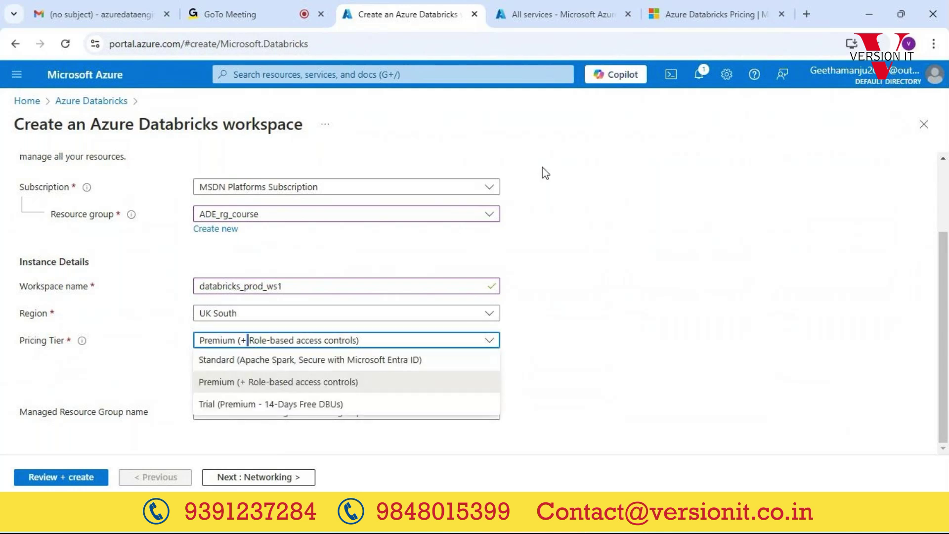
left_click(674, 19)
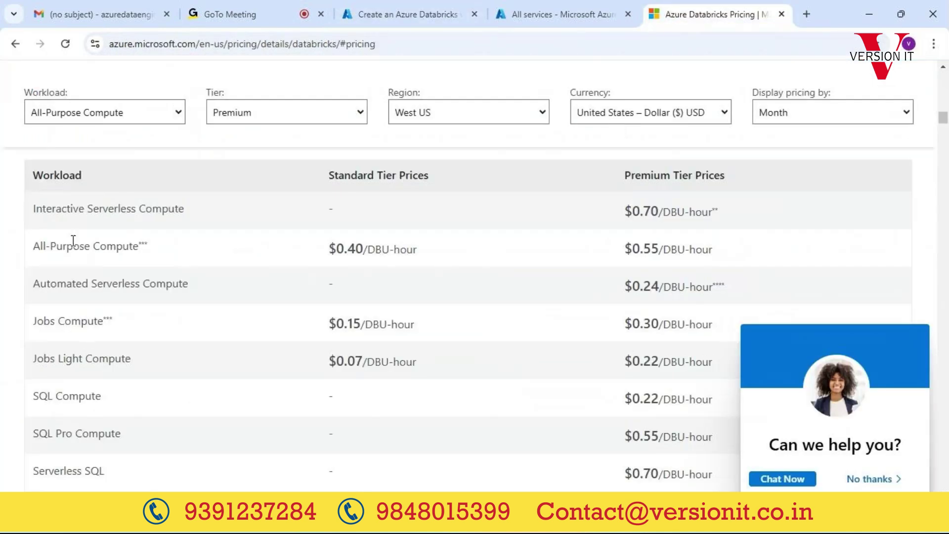
Step: Highlight the Standard Tier Prices heading and its $0.40/DBU-hour All-Purpose Compute rate
left_click(424, 45)
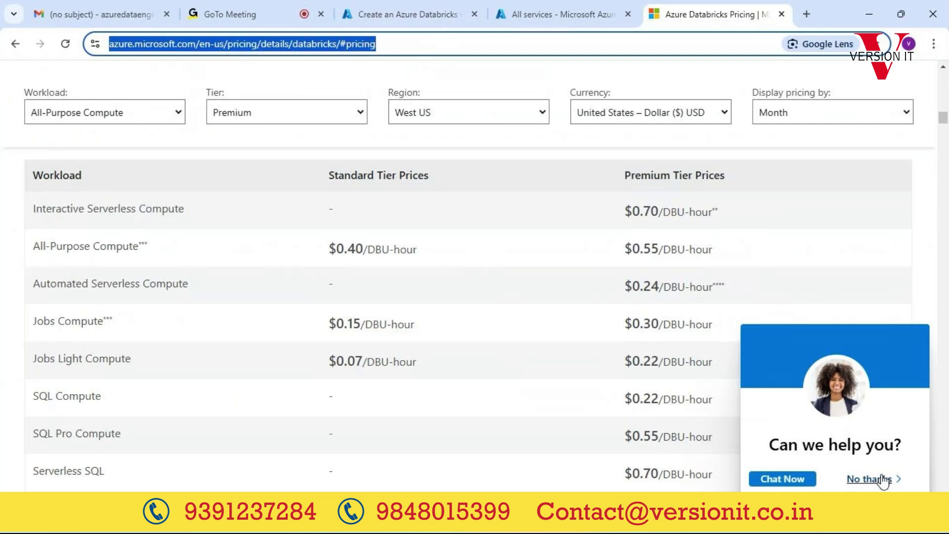
left_click(617, 444)
triple_click(404, 177)
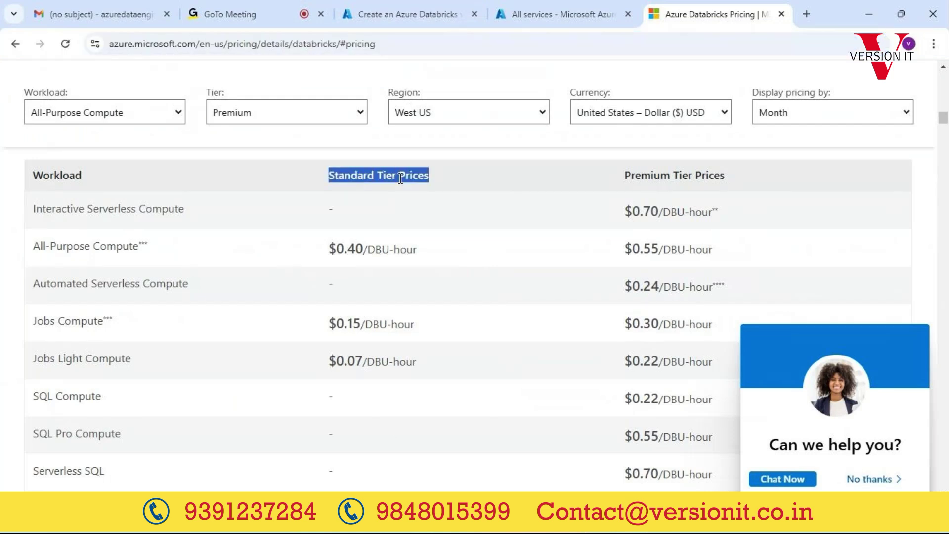
left_click(378, 251)
triple_click(376, 253)
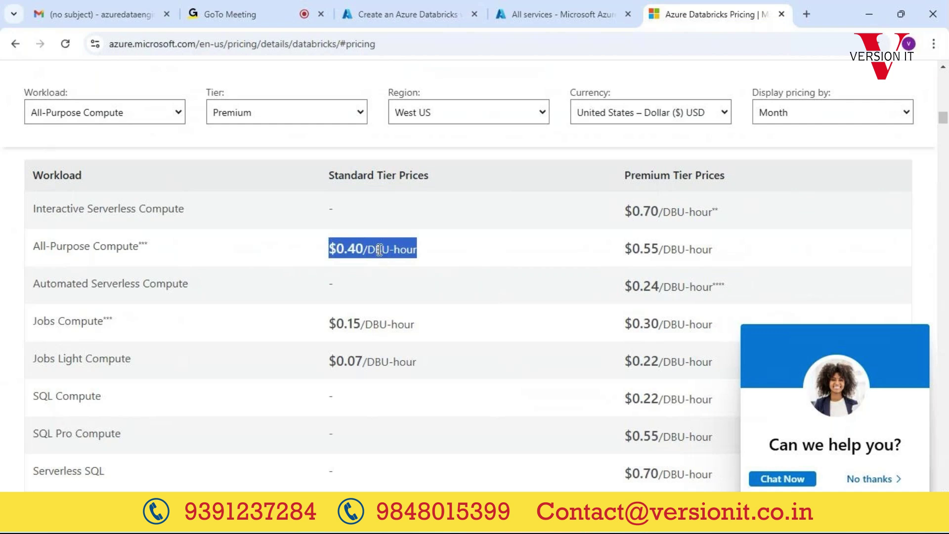
Step: Dismiss the chat help offer and scroll to the Premium tier features list
left_click(884, 479)
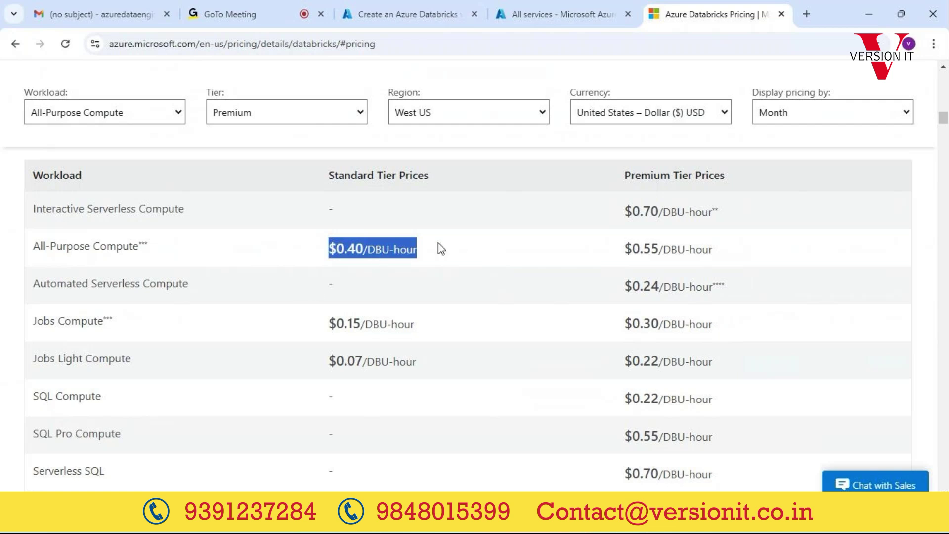
scroll(416, 366, "down", 2)
scroll(415, 368, "down", 8)
scroll(415, 368, "up", 15)
scroll(415, 368, "up", 5)
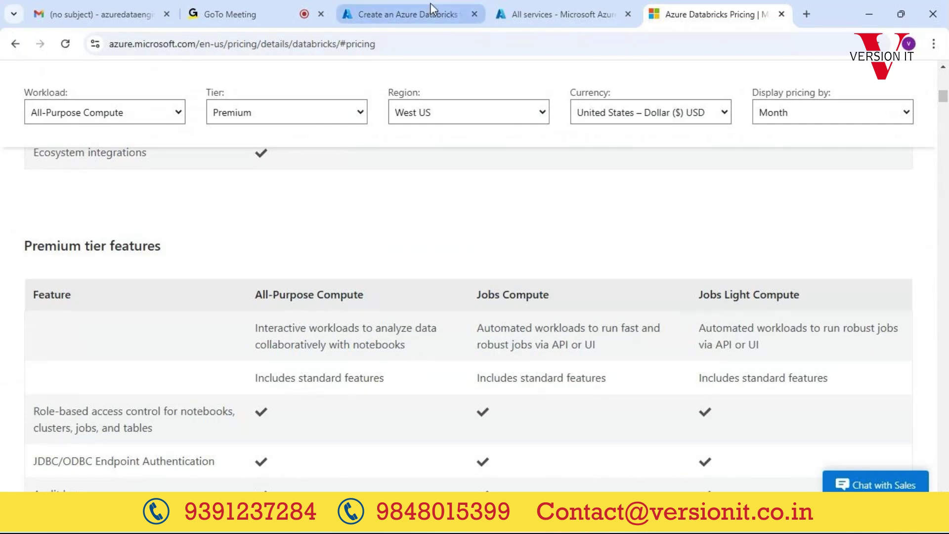
Step: Return via the meeting tab to the workspace form, keep Premium, and advance to Networking
left_click(253, 14)
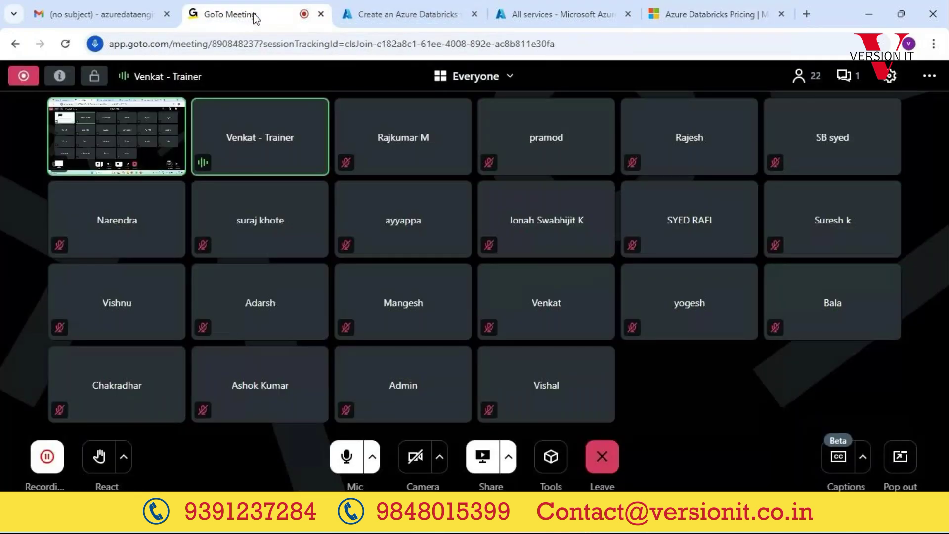
left_click(413, 7)
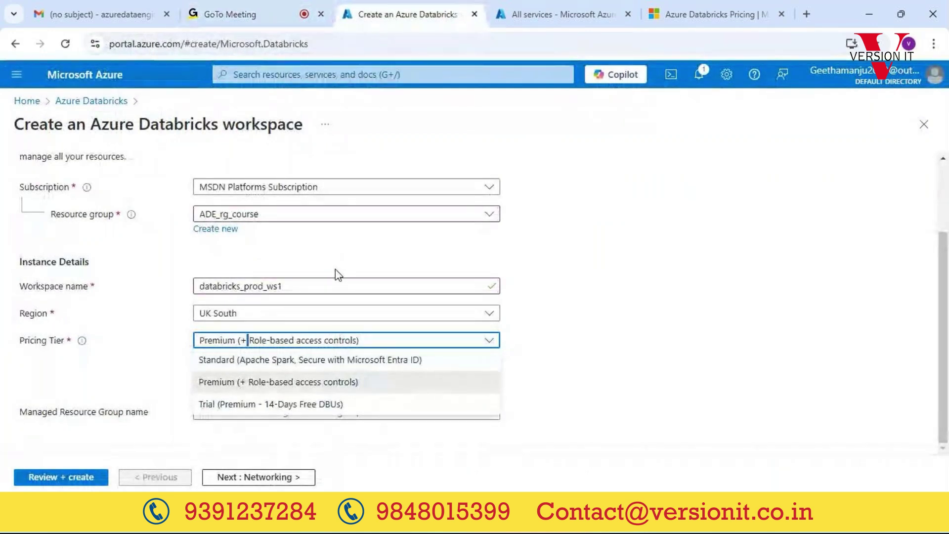
left_click(612, 278)
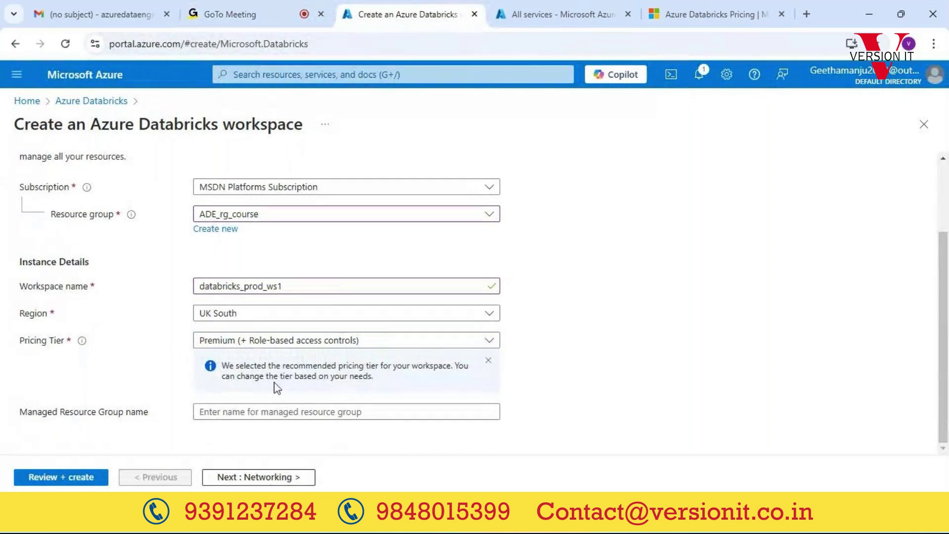
left_click(247, 479)
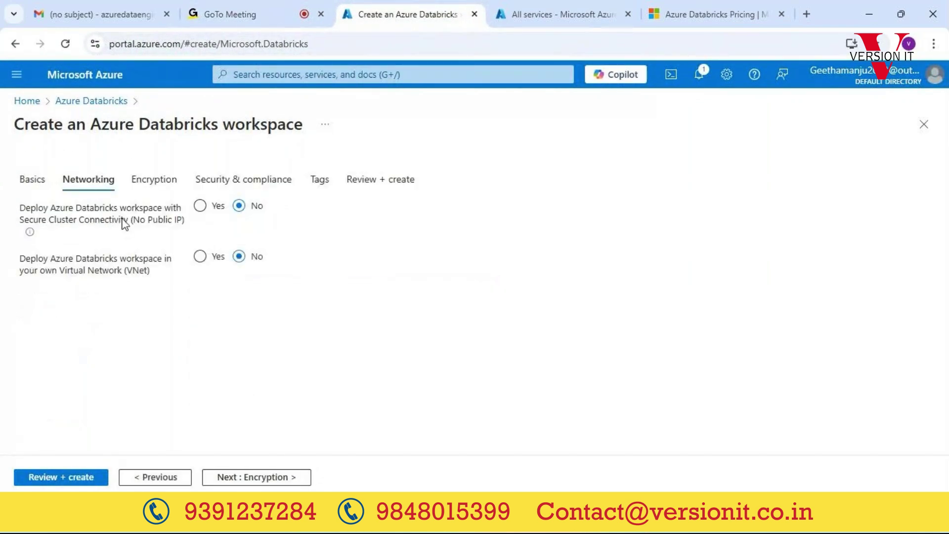
Step: Keep Secure Cluster Connectivity (No Public IP) and VNet injection at No, then continue to Encryption
double_click(156, 120)
triple_click(156, 119)
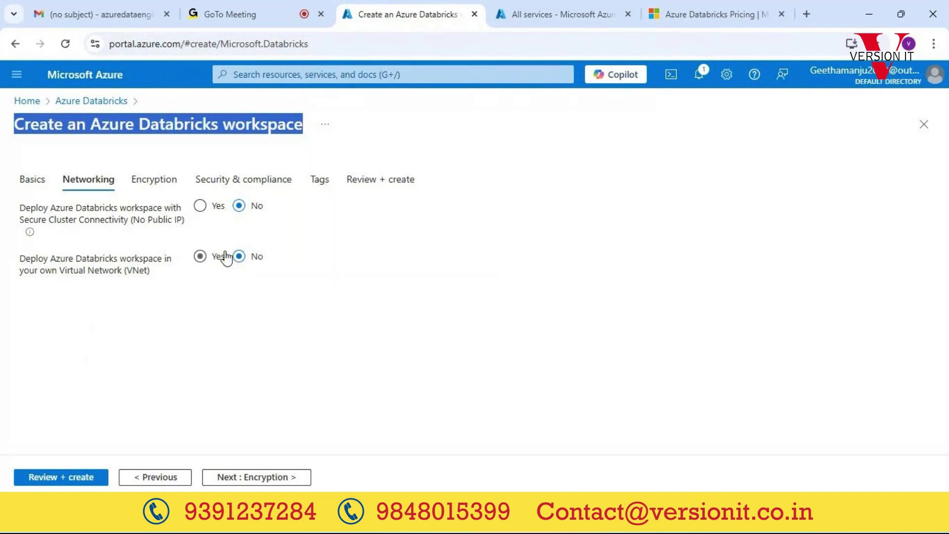
left_click(201, 206)
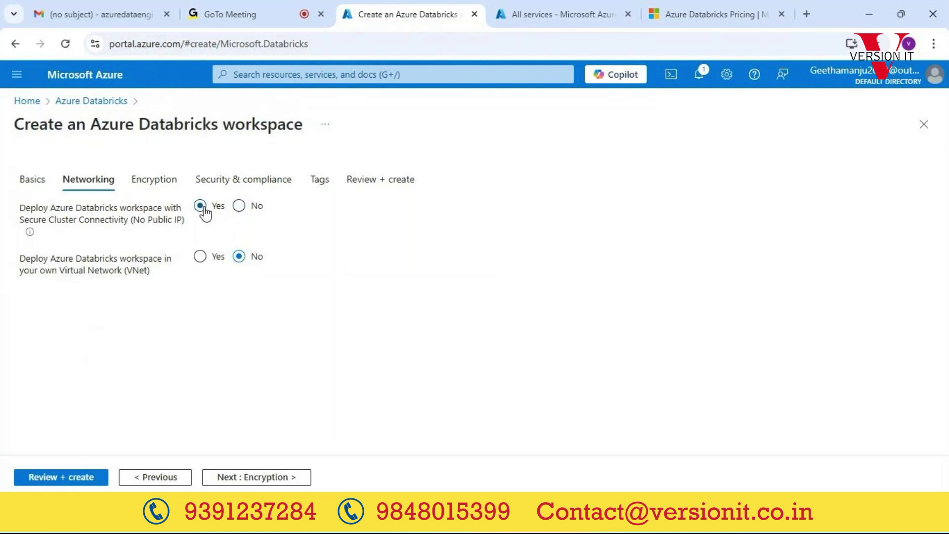
left_click(247, 211)
left_click(159, 183)
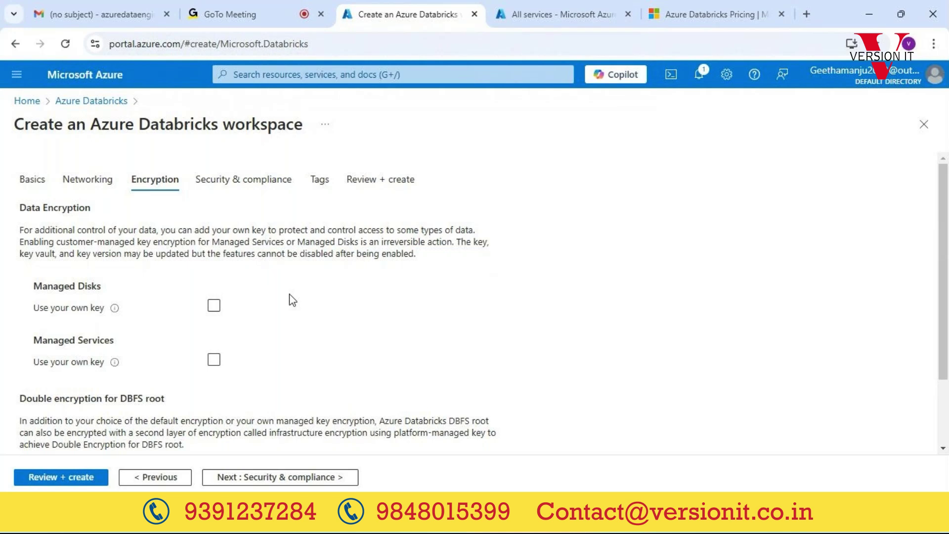
Step: Leave every Security & compliance checkbox cleared and proceed to the Tags step
left_click(256, 182)
left_click(154, 181)
left_click(248, 180)
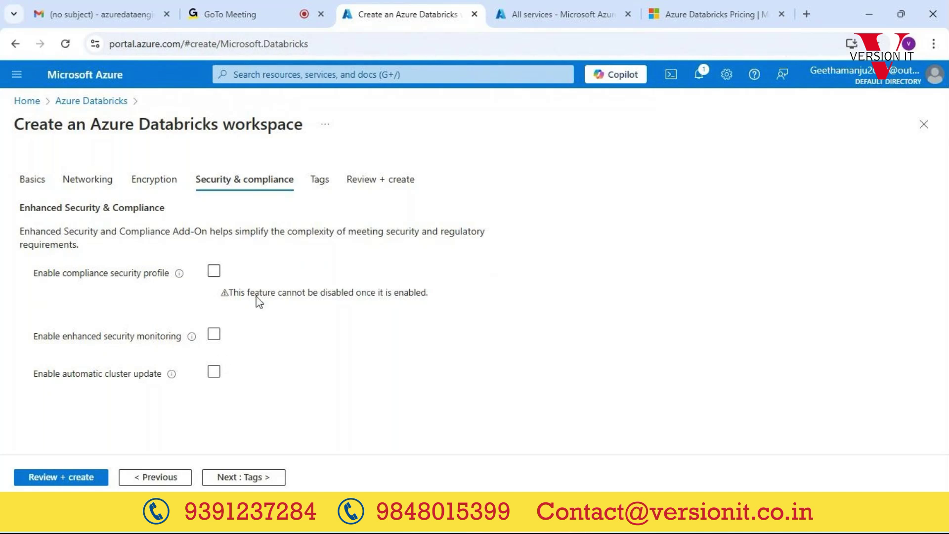
left_click(320, 179)
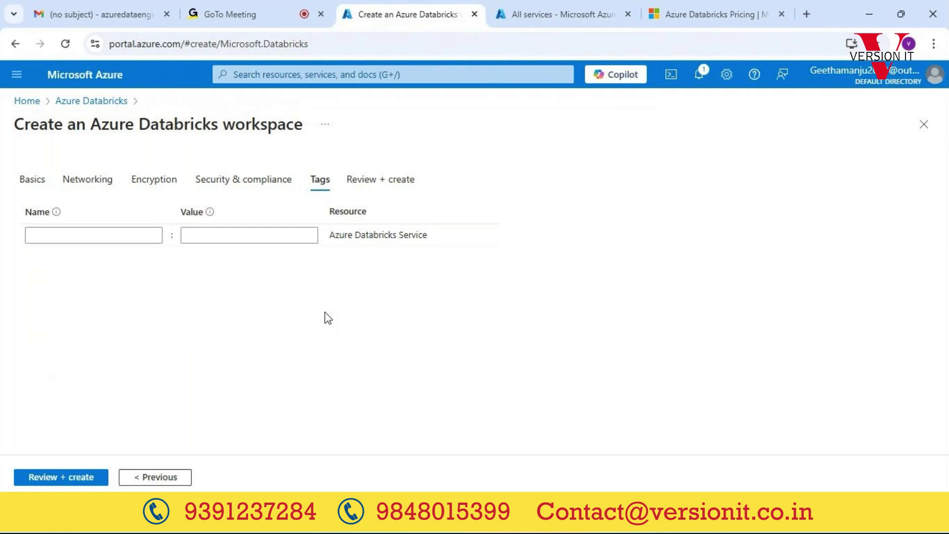
Step: Leave the tag Name and Value fields blank and go to Review + create
left_click(37, 235)
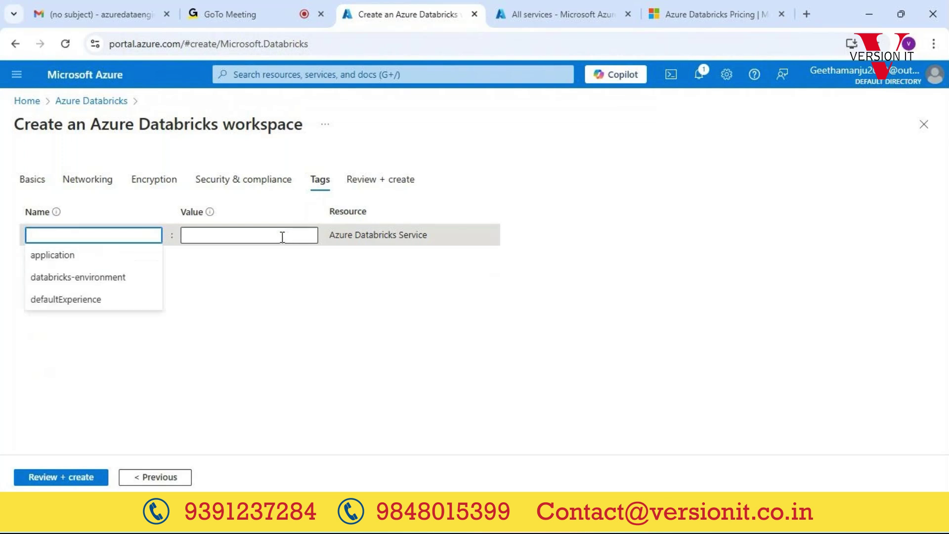
left_click(282, 235)
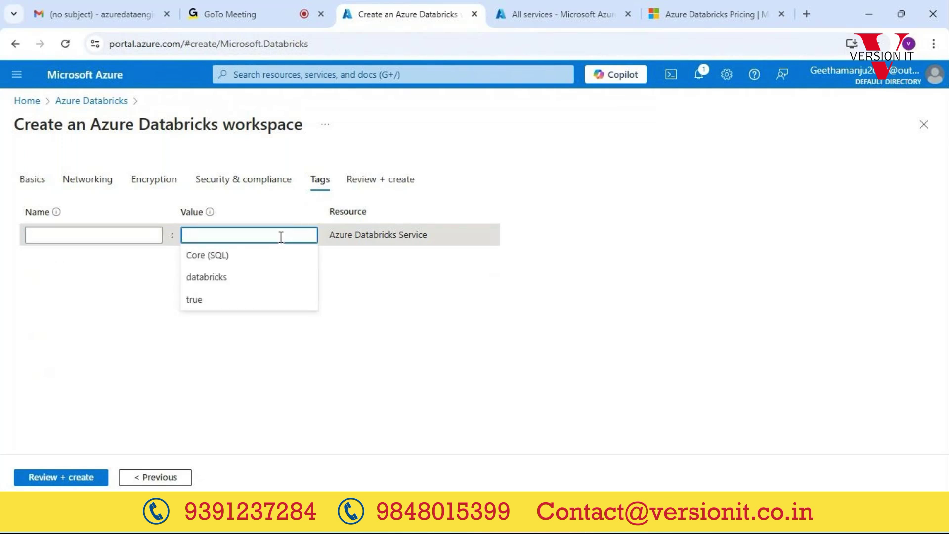
left_click(390, 181)
Step: Confirm Validation Succeeded and check the workspace name databricks_prod_ws1 on the Basics tab
scroll(292, 335, "down", 5)
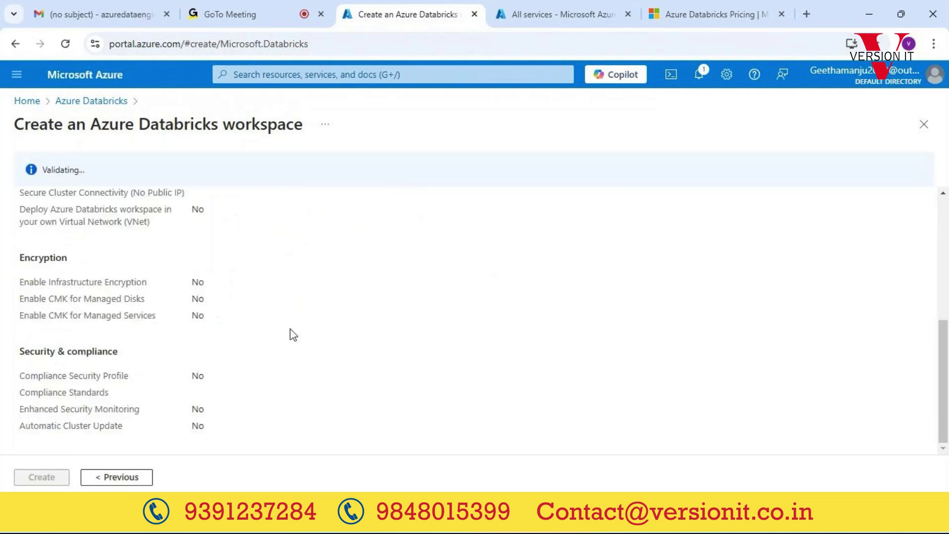
double_click(64, 170)
triple_click(64, 169)
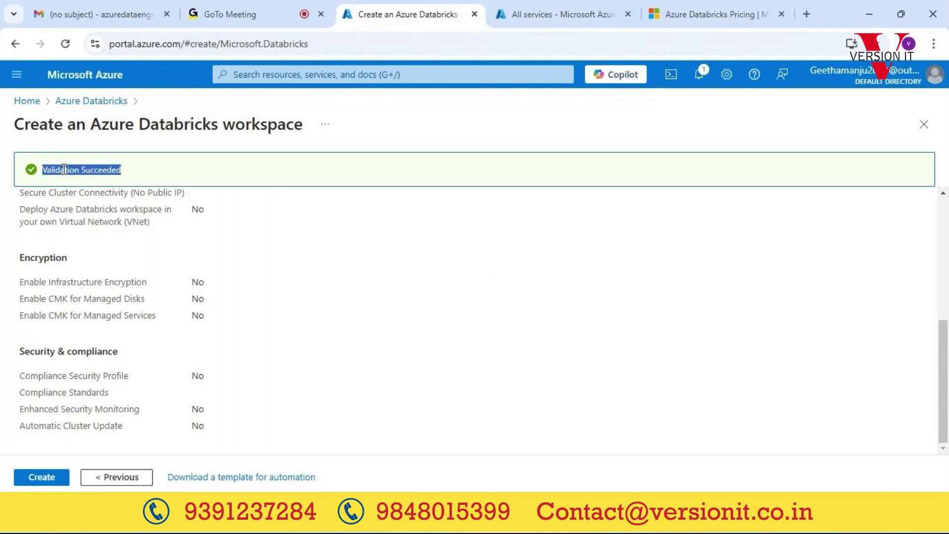
scroll(87, 252, "up", 5)
left_click(20, 218)
left_click(292, 384)
left_click_drag(293, 385, 198, 384)
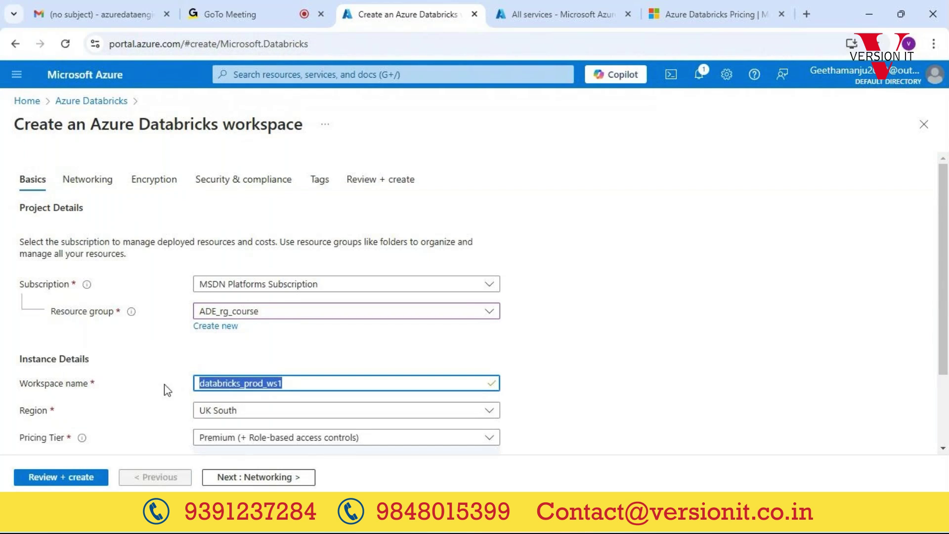
Step: Back on Review + create, recheck the validation result and create the workspace
left_click(380, 183)
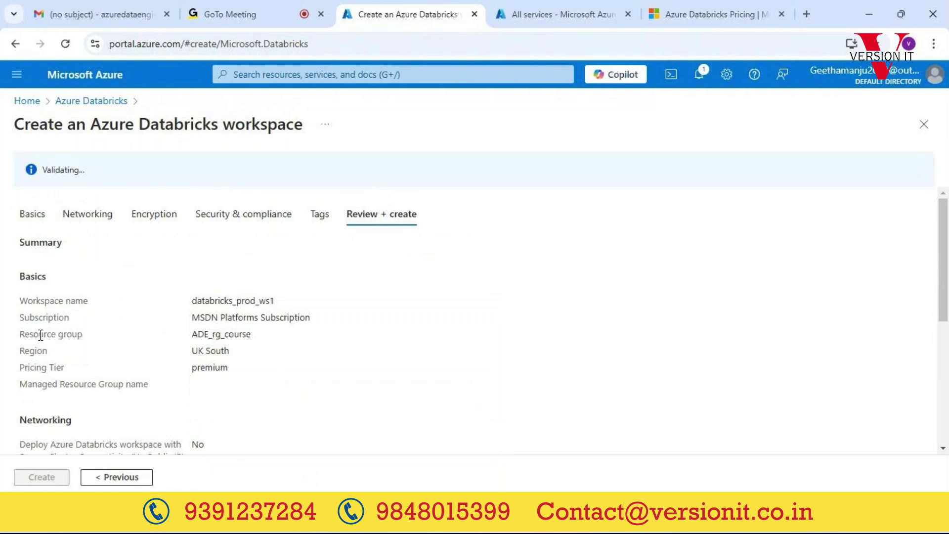
triple_click(68, 167)
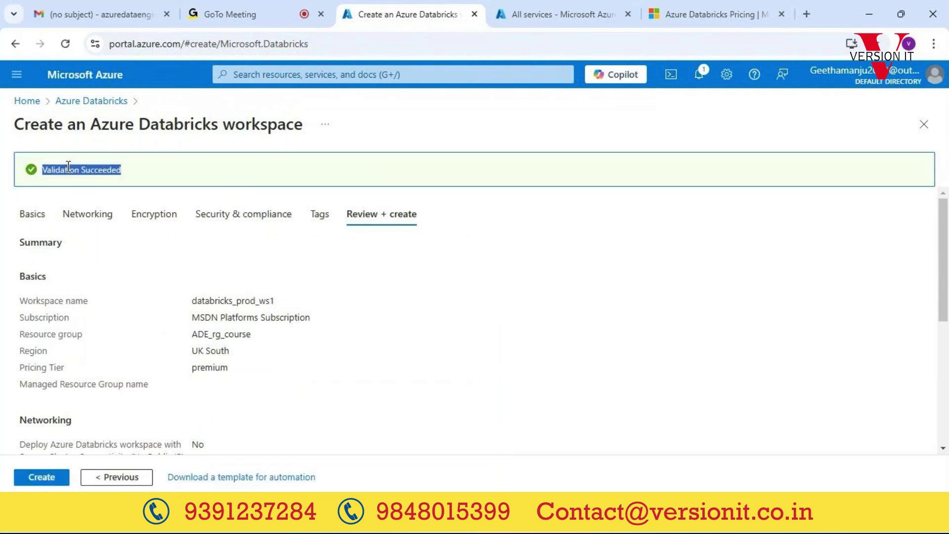
triple_click(68, 167)
scroll(66, 390, "down", 5)
left_click(40, 478)
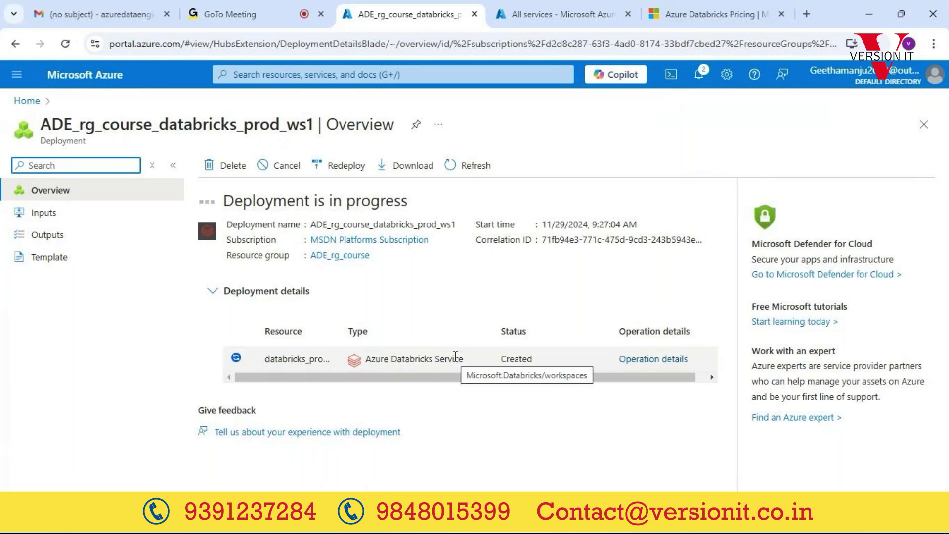
Step: From the portal Home page, open the Azure Databricks workspace list
left_click(28, 102)
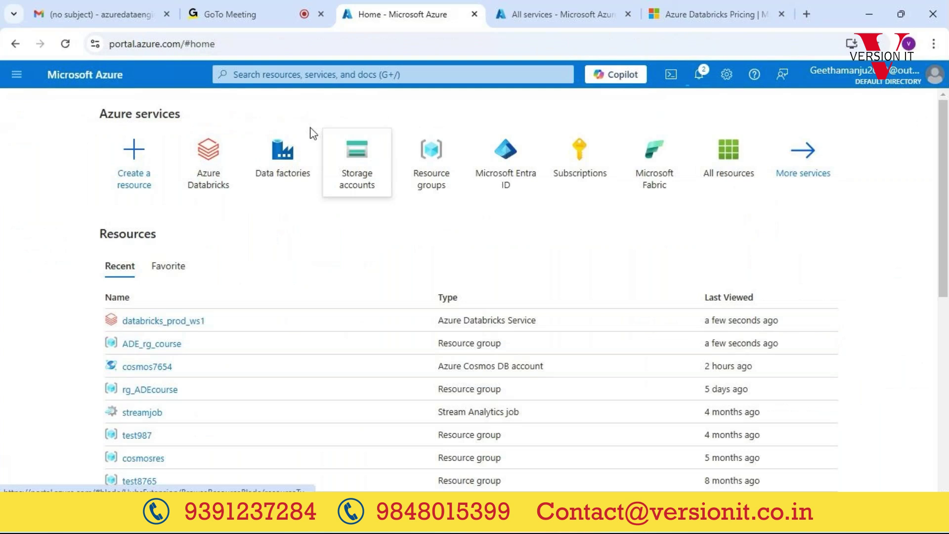
left_click(220, 177)
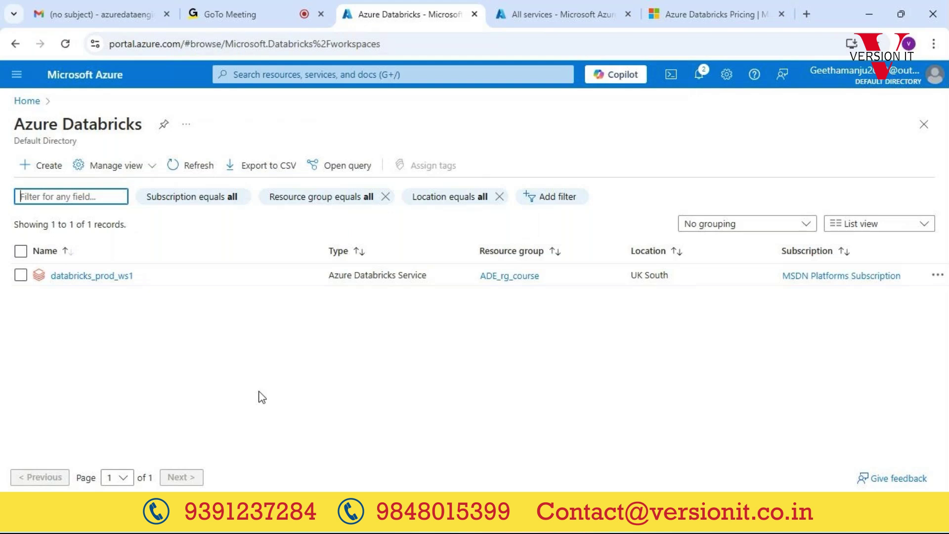
Step: Find the $0.40 standard All-Purpose Compute pay-as-you-go rate on the pricing page, then return to GoTo Meeting
left_click(698, 11)
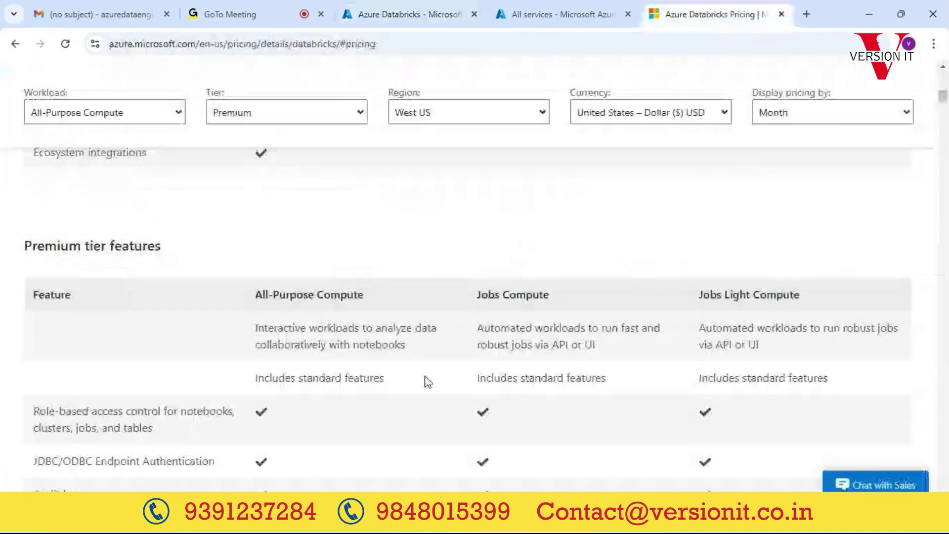
scroll(429, 382, "down", 15)
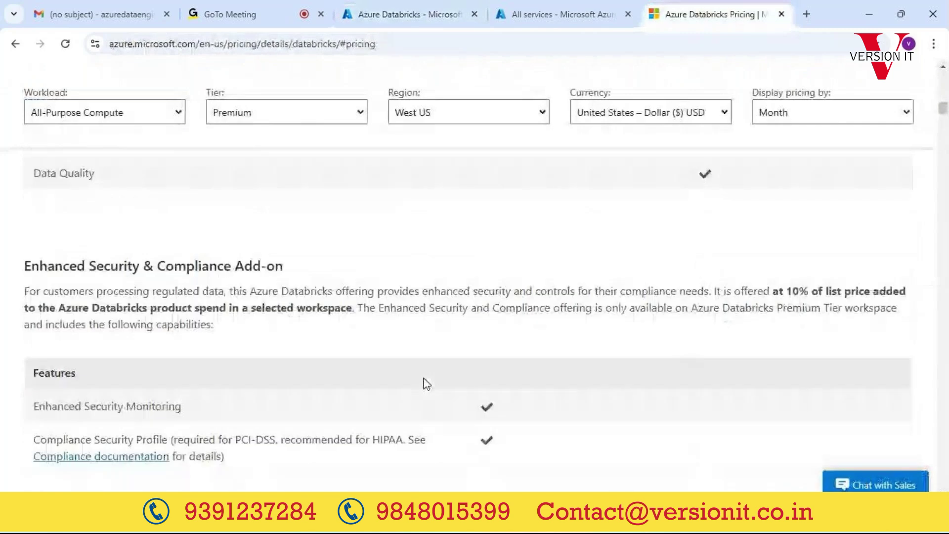
scroll(427, 384, "down", 1)
scroll(425, 378, "down", 5)
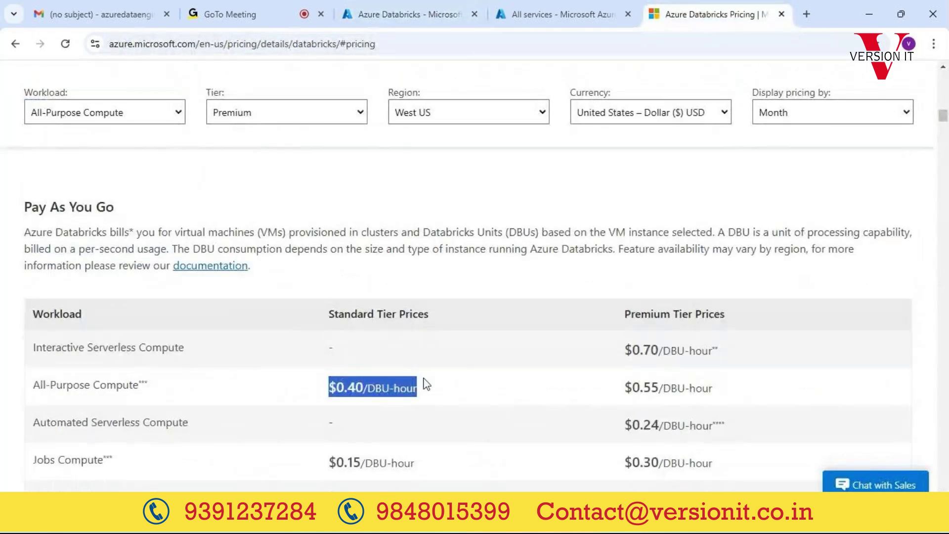
scroll(427, 384, "up", 13)
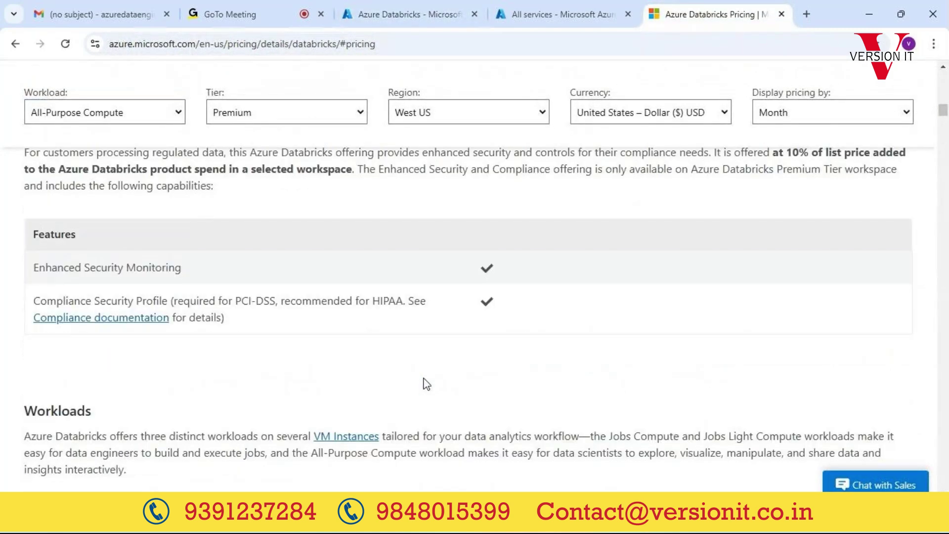
scroll(426, 384, "up", 7)
scroll(426, 384, "down", 14)
scroll(426, 384, "down", 6)
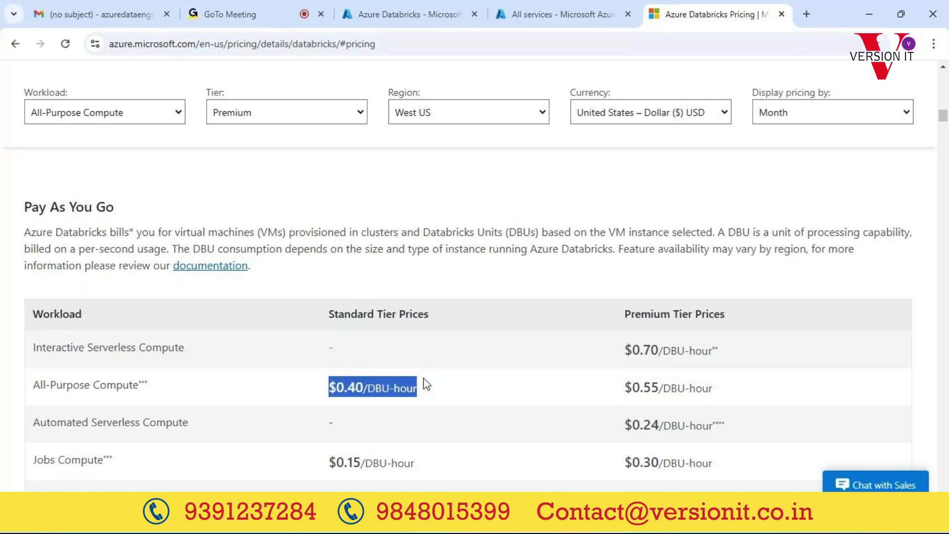
double_click(352, 387)
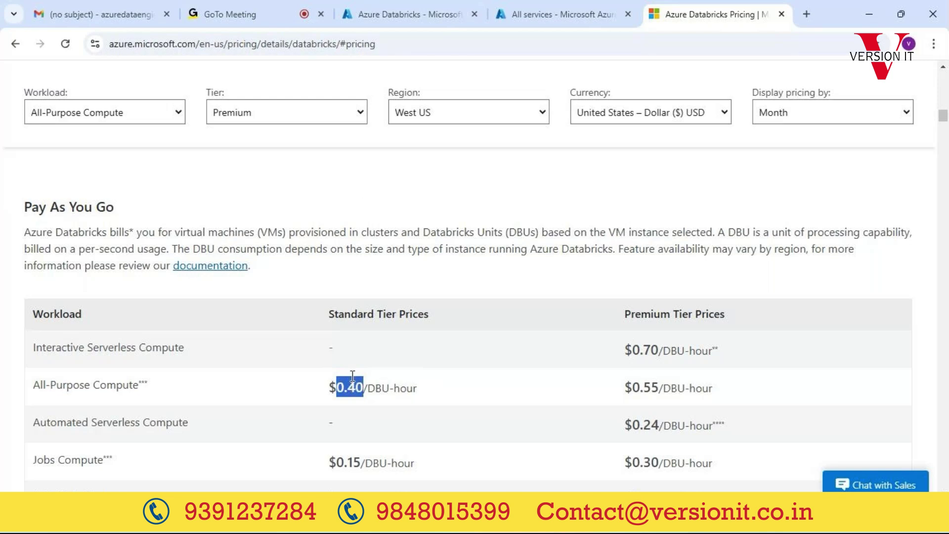
left_click(239, 14)
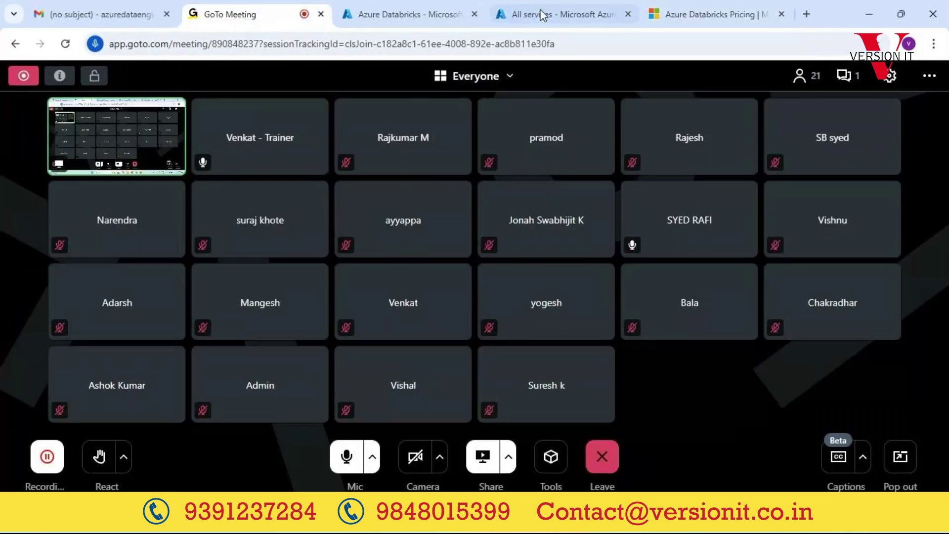
Step: Switch to the Azure All services page showing the Hybrid + multicloud category
left_click(553, 8)
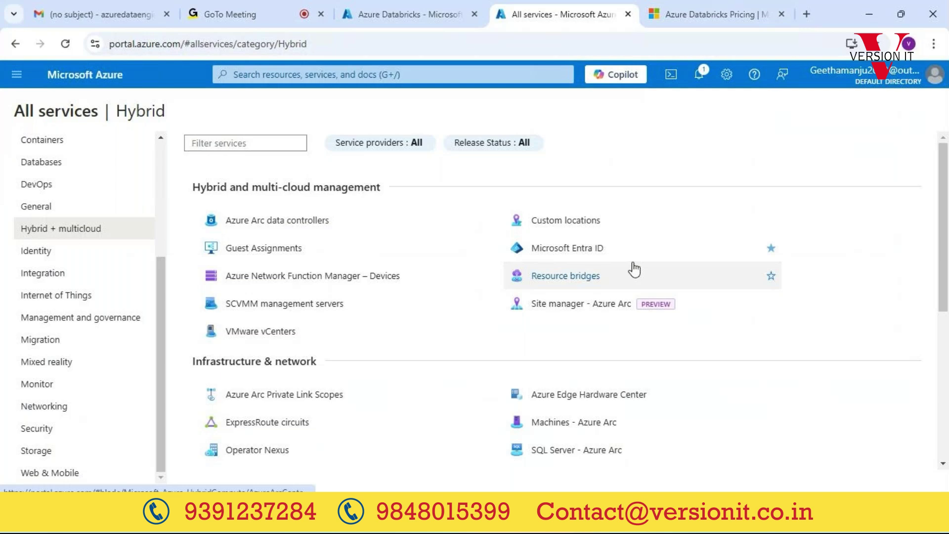
mouse_move(634, 270)
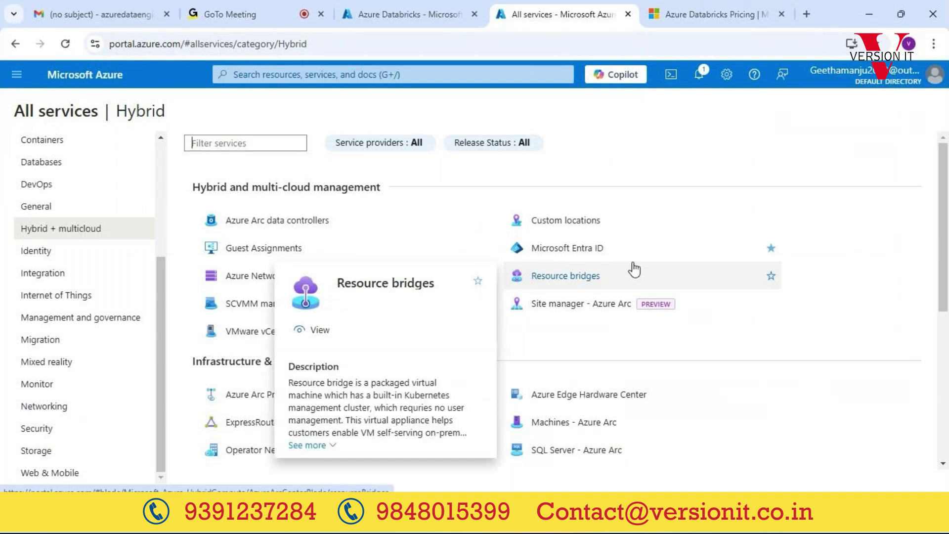
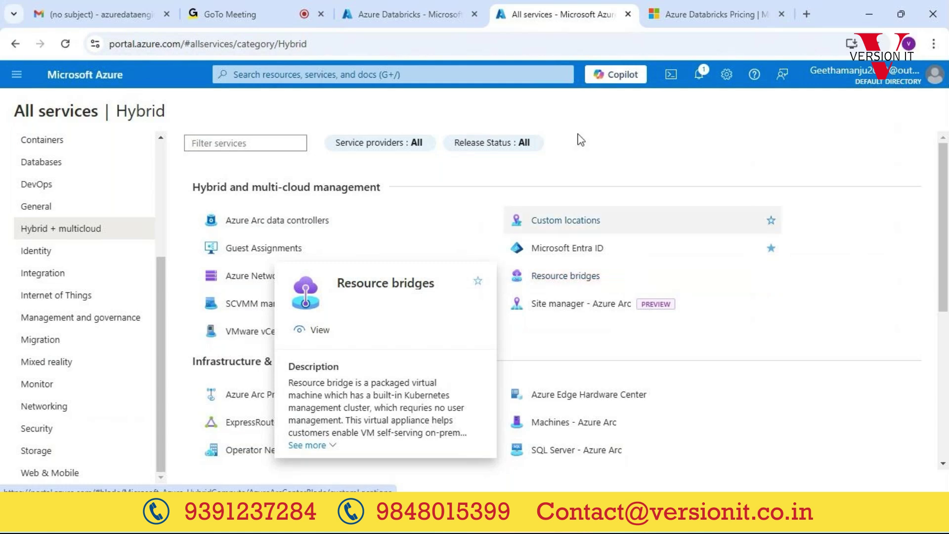
Step: Go Home, open the Azure Databricks tile, and select the databricks_prod_ws1 workspace resource
left_click(408, 16)
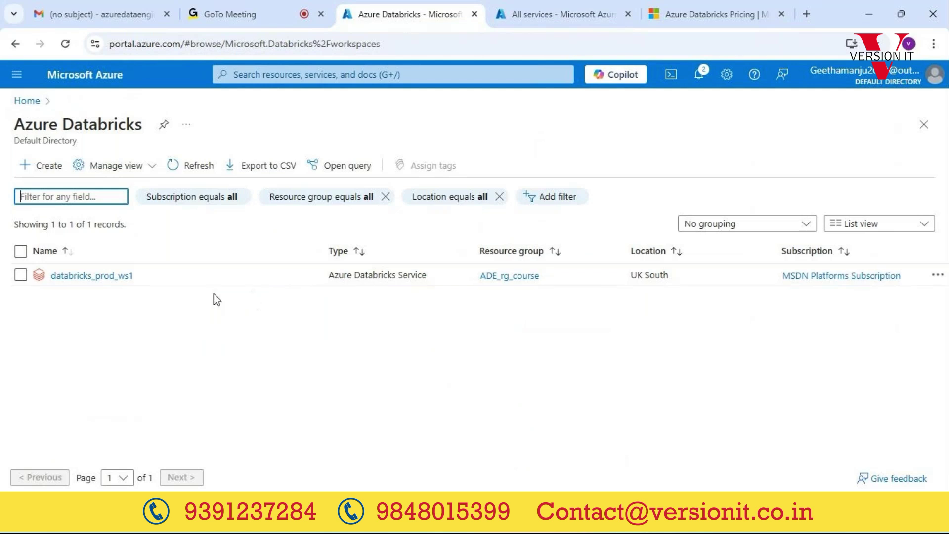
left_click(94, 280)
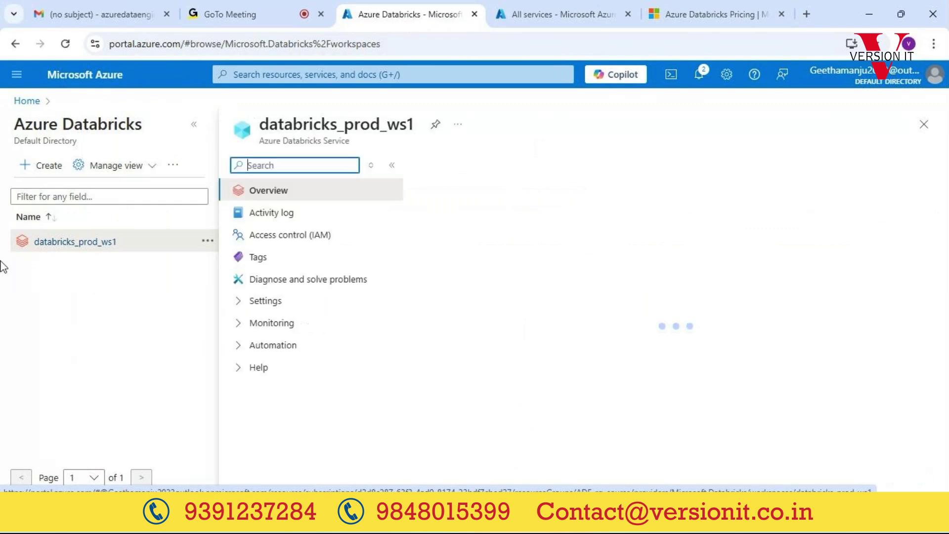
left_click(27, 101)
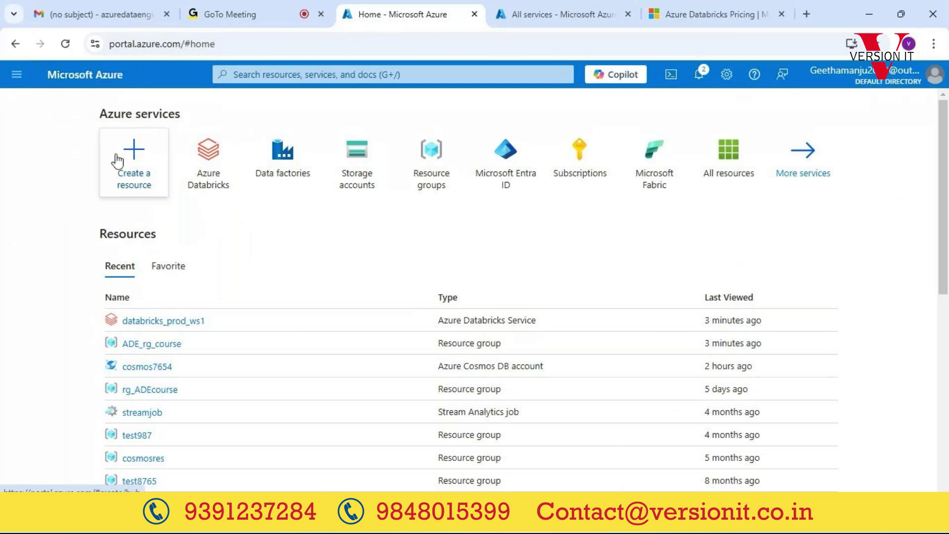
left_click(214, 163)
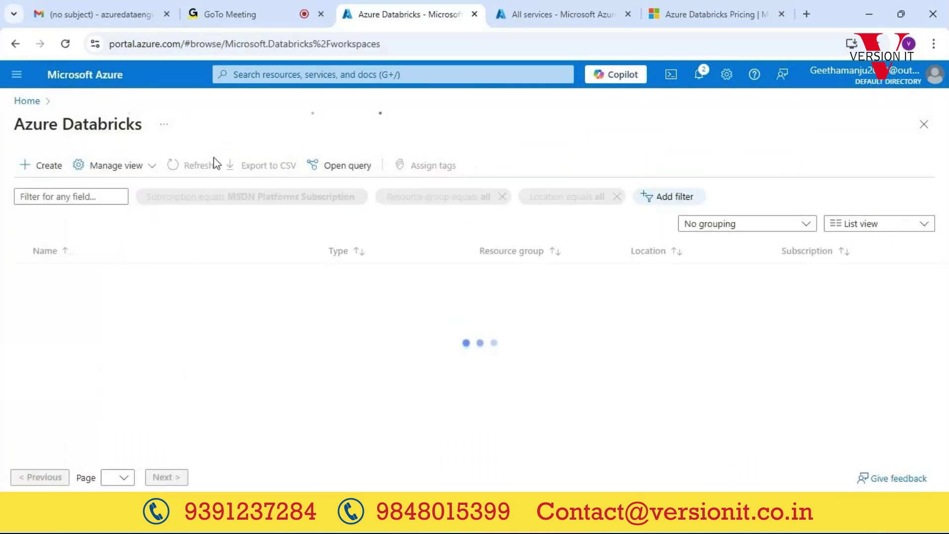
left_click_drag(169, 277, 54, 274)
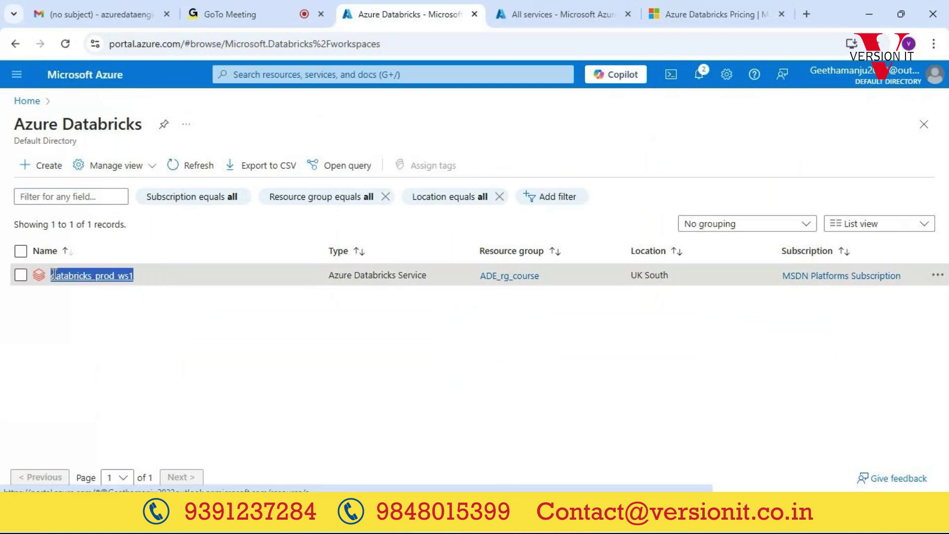
left_click(165, 334)
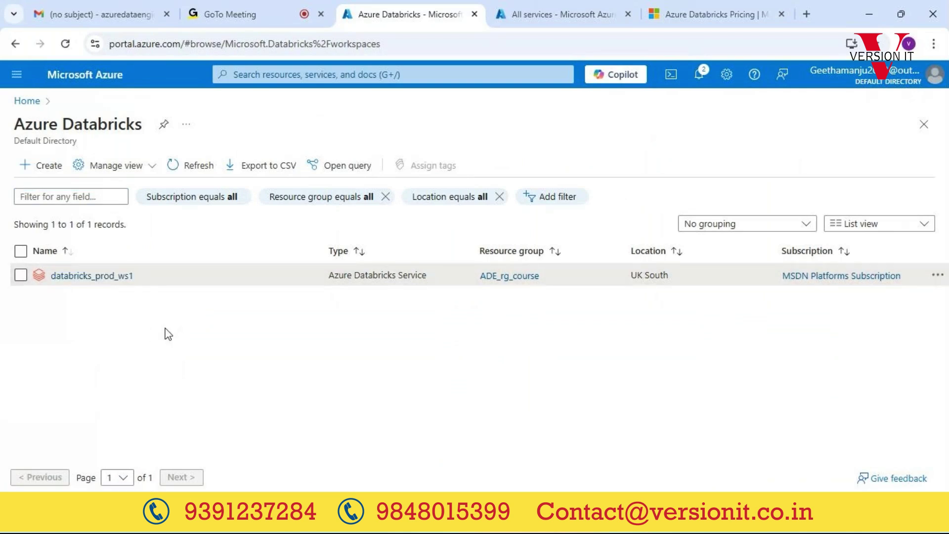
left_click(78, 277)
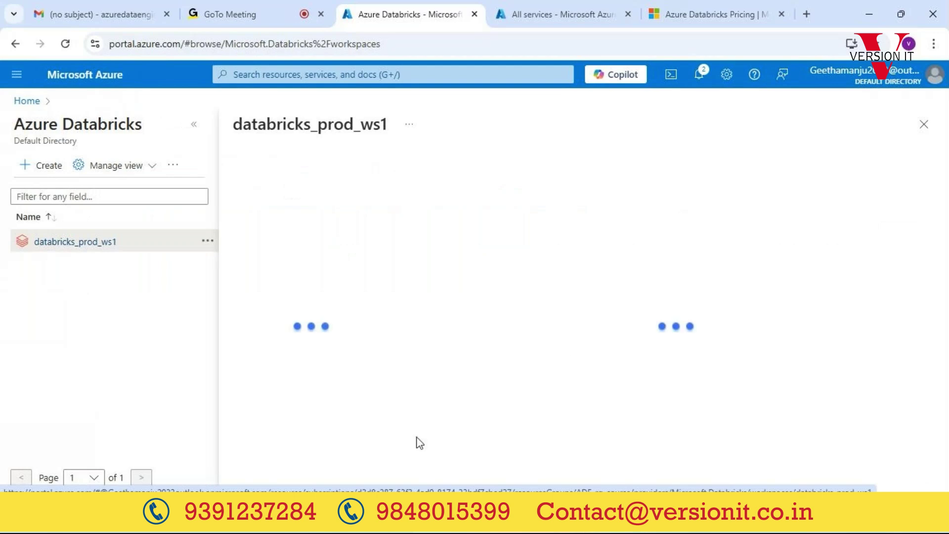
Step: Use Launch Workspace on the databricks_prod_ws1 Overview to open the Databricks sign-in tab
scroll(579, 377, "down", 3)
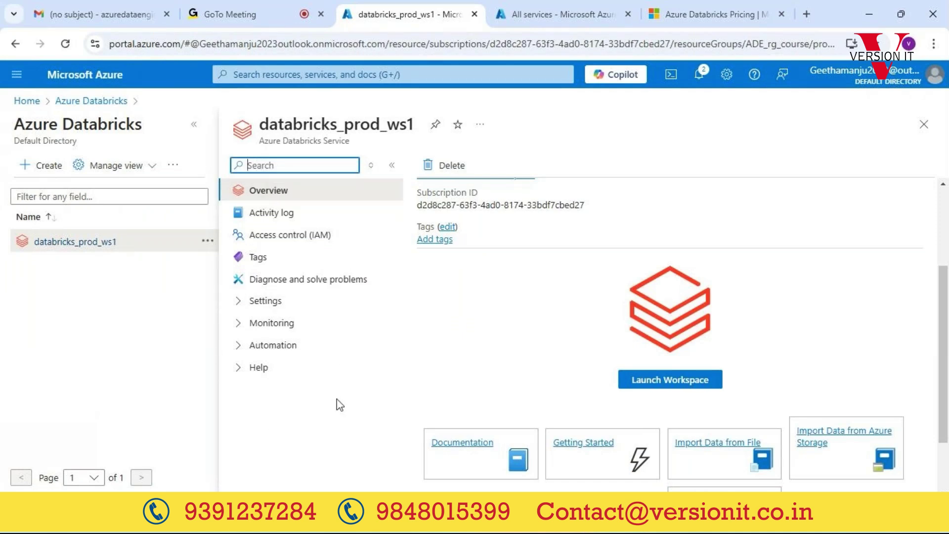
left_click(681, 386)
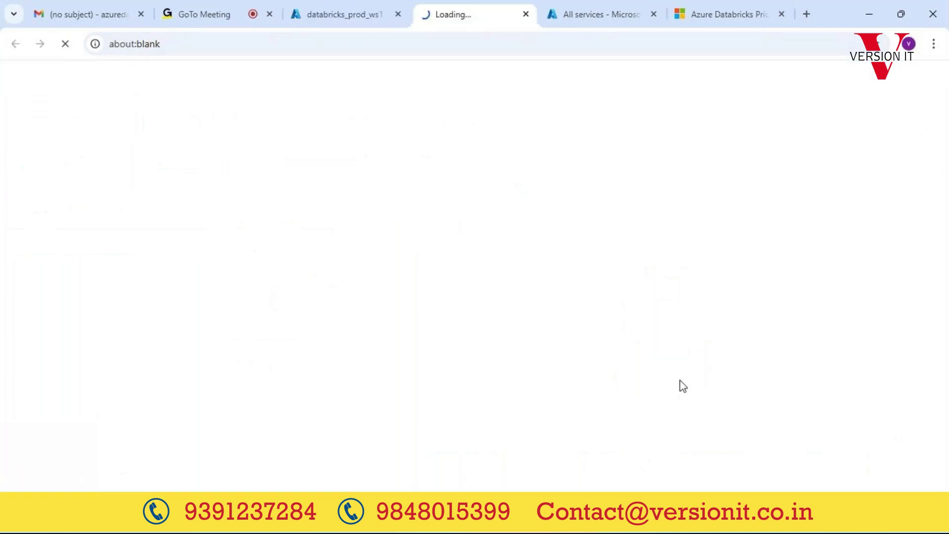
left_click(343, 15)
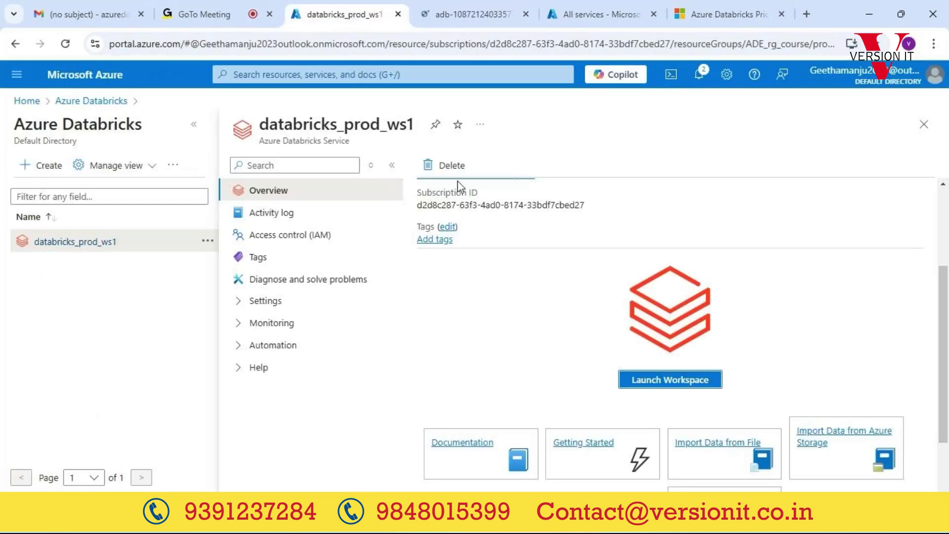
scroll(454, 178, "up", 3)
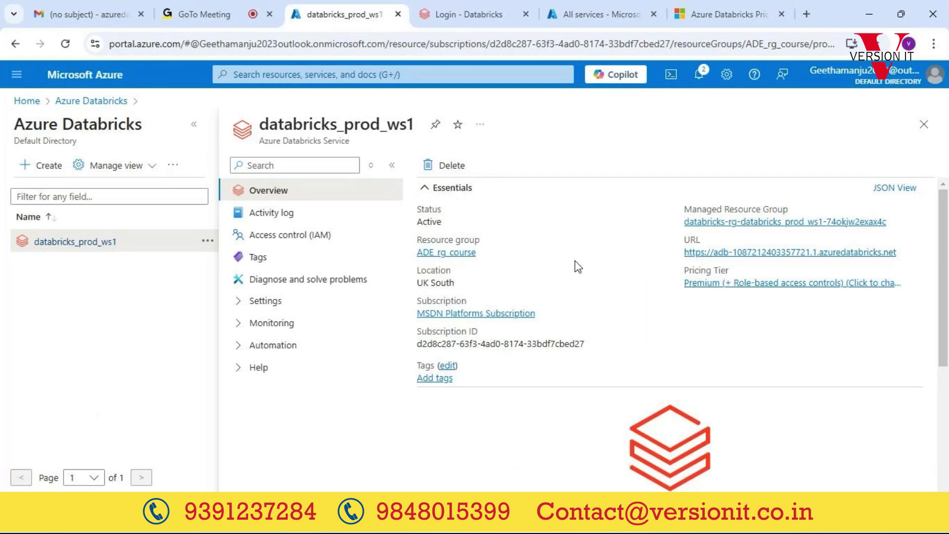
scroll(575, 260, "down", 5)
left_click(677, 301)
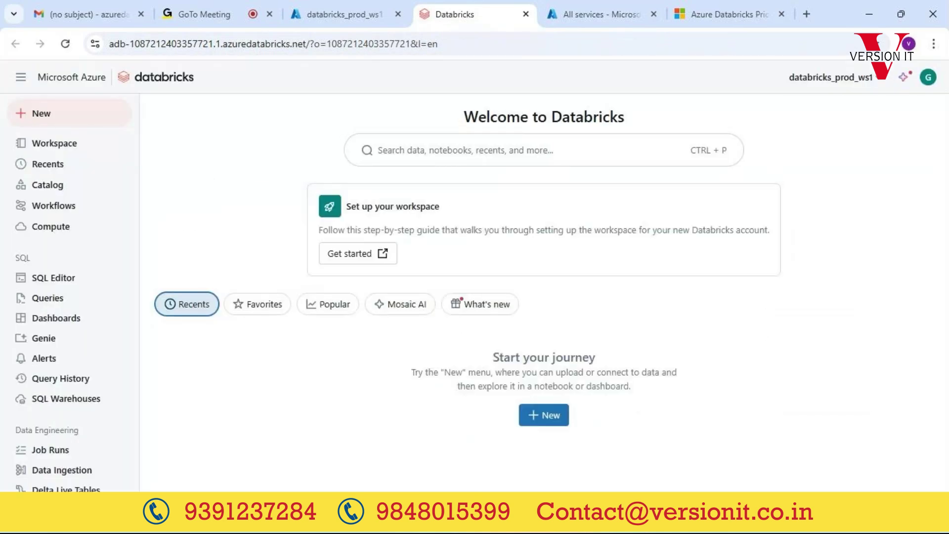
Step: Leave the Databricks welcome page for the Microsoft Azure Services slide in PowerPoint
key("alt+Tab")
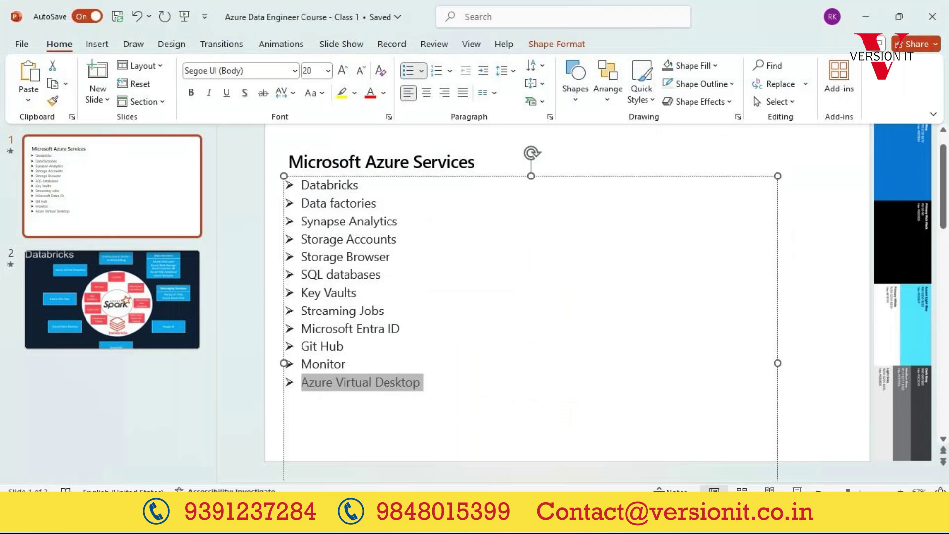
Step: Highlight the Microsoft Entra ID bullet on the Microsoft Azure Services slide
triple_click(367, 331)
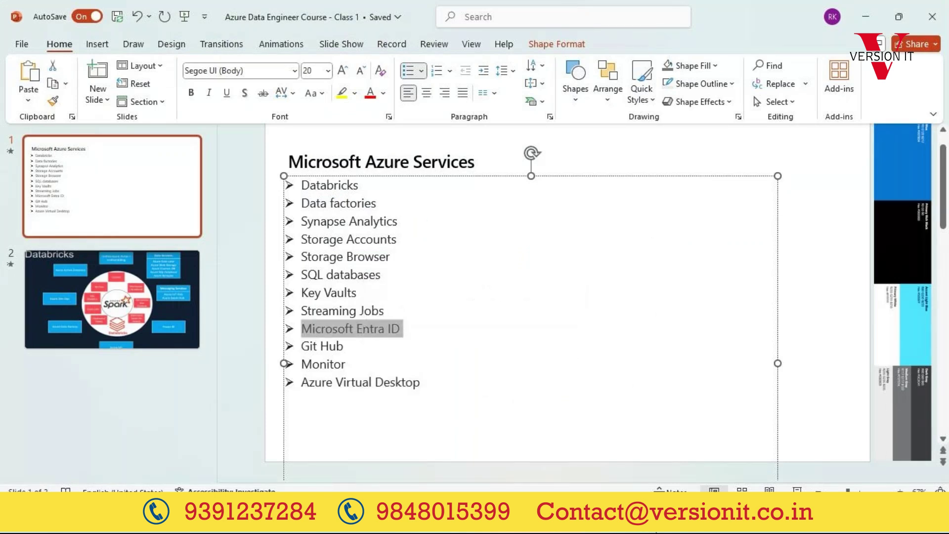
left_click(583, 510)
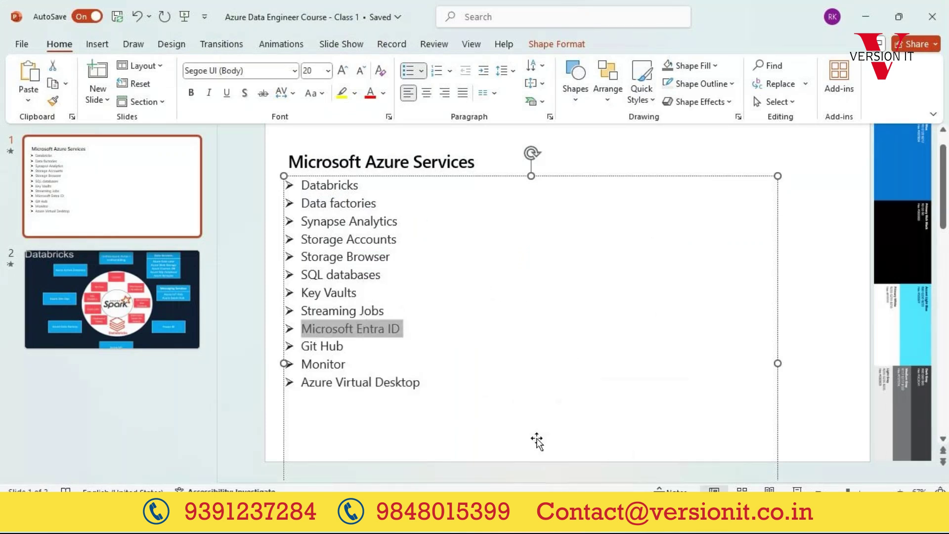
triple_click(368, 333)
Step: Switch to the browser window showing the Azure free account sign-up page
left_click(583, 510)
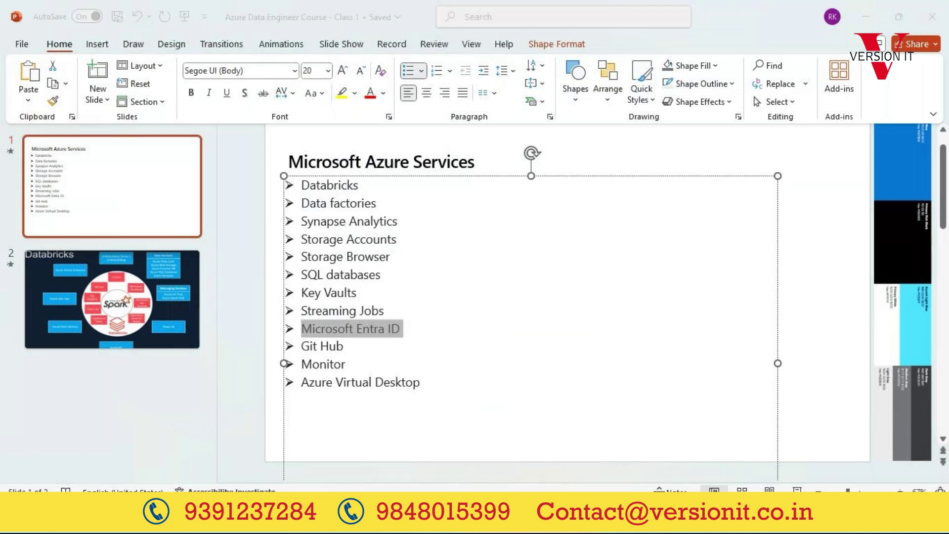
left_click(628, 445)
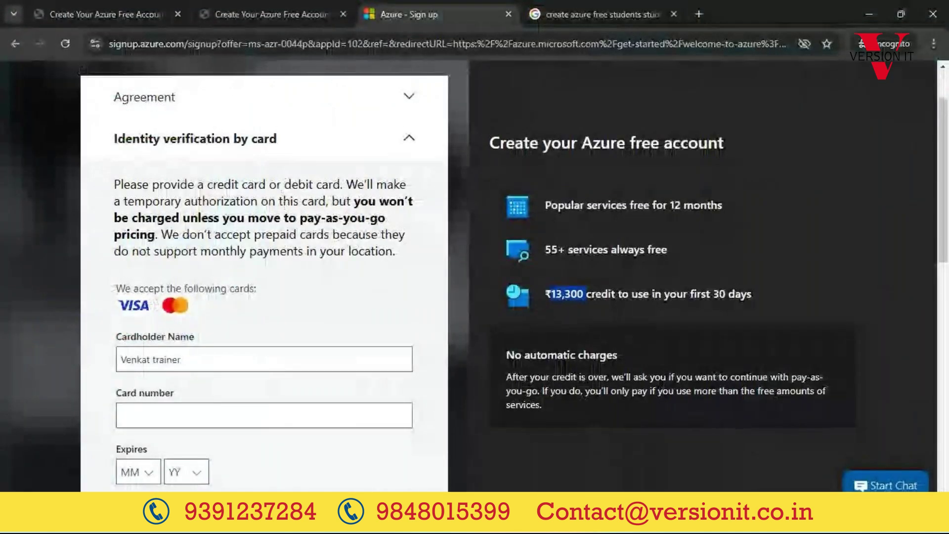
mouse_move(583, 519)
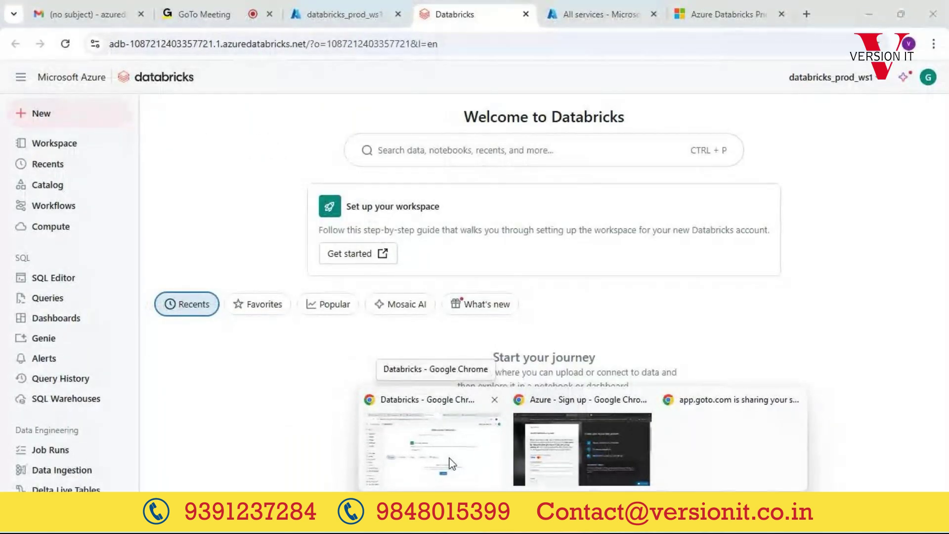
left_click(450, 463)
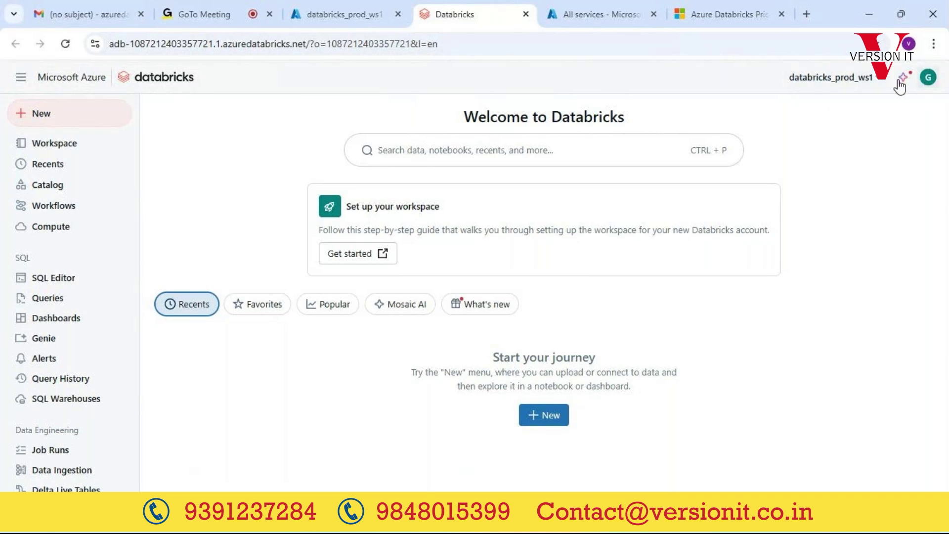
left_click(844, 82)
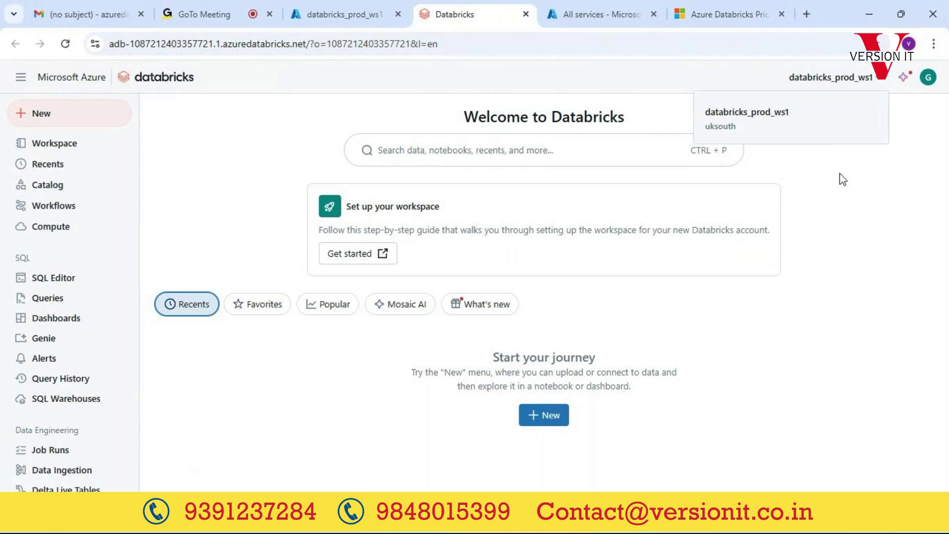
left_click(884, 232)
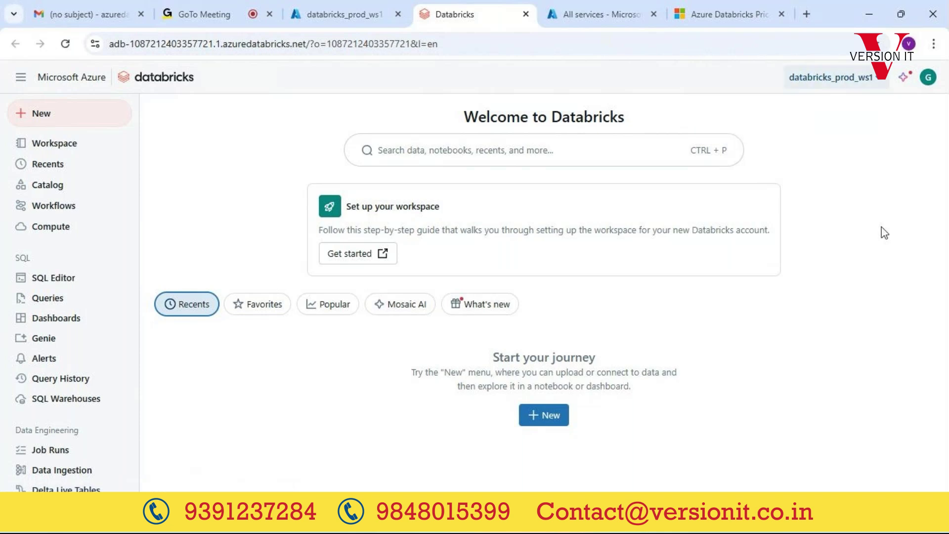
left_click(842, 83)
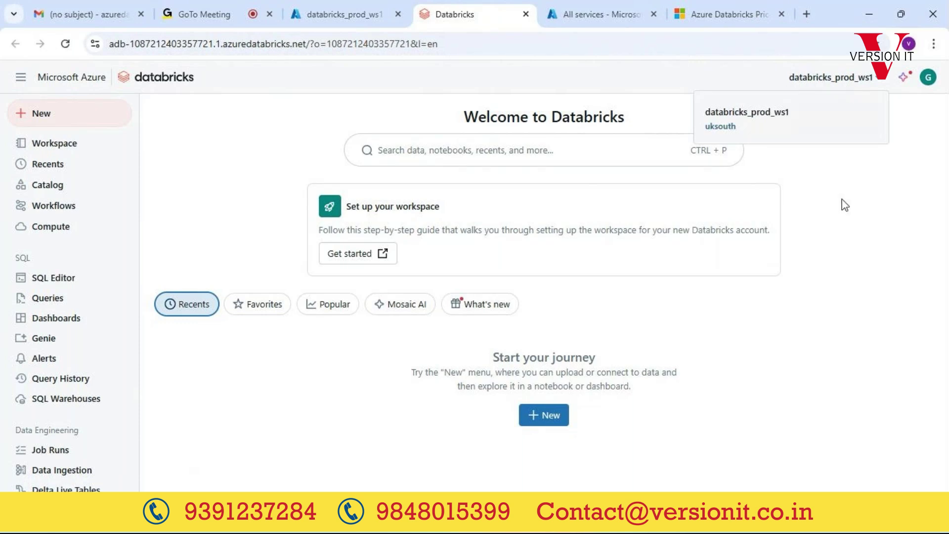
left_click(842, 290)
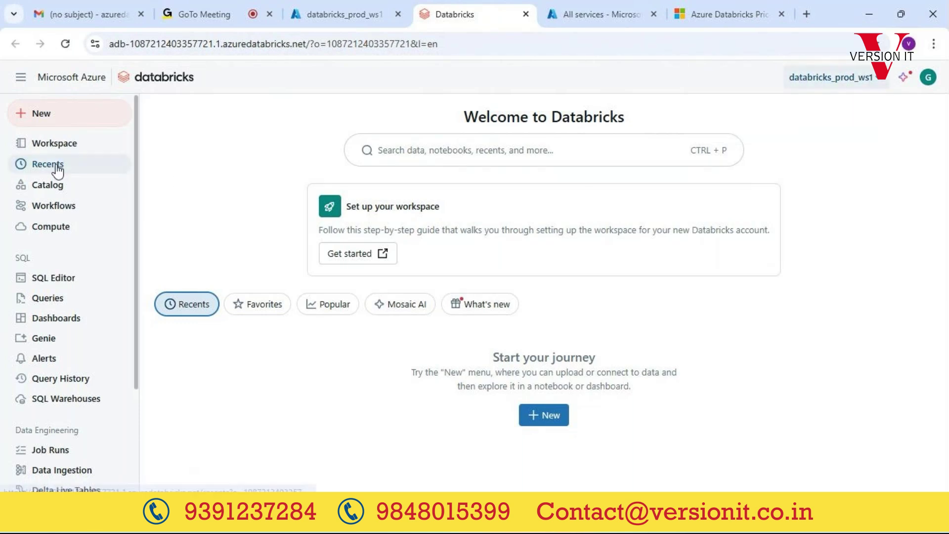
Step: Open the Workspace browser at the empty home folder and collapse the SQL and Data Engineering sections
left_click(64, 147)
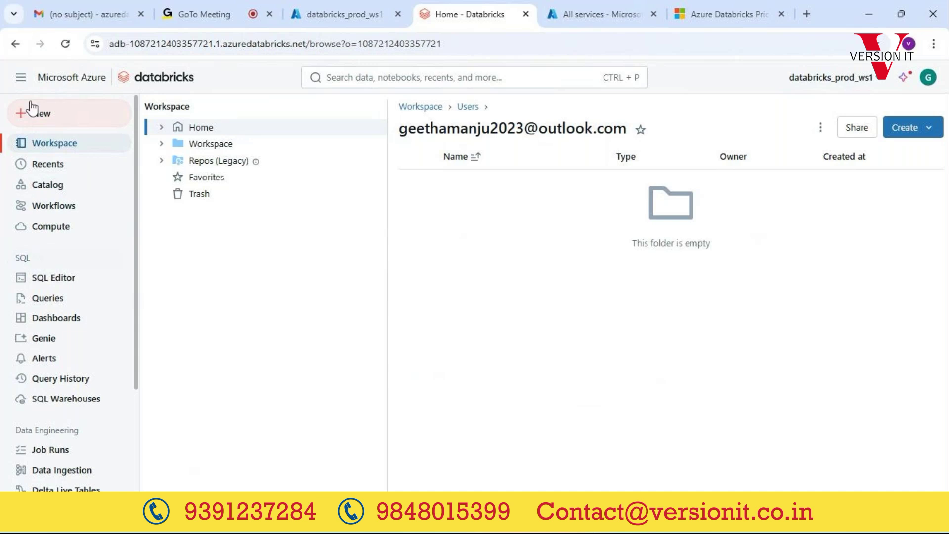
left_click(34, 259)
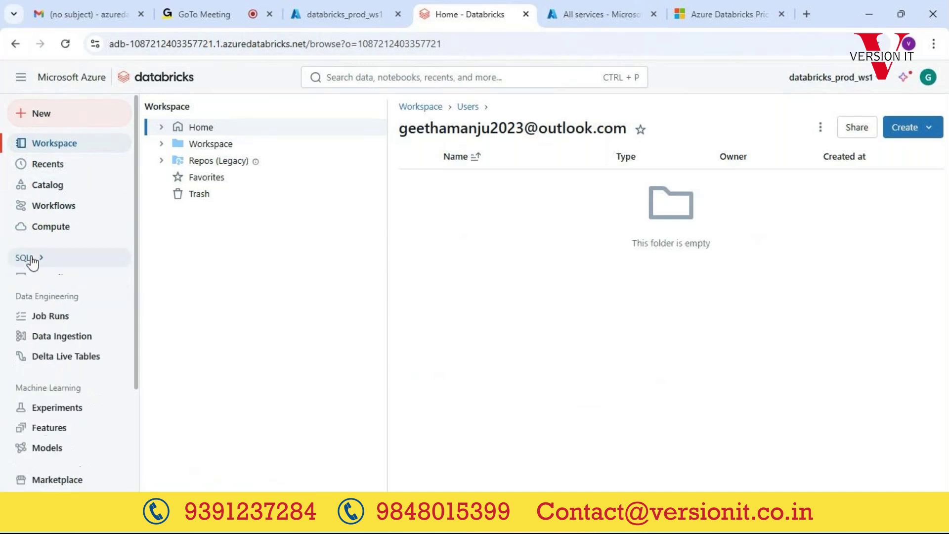
left_click(57, 294)
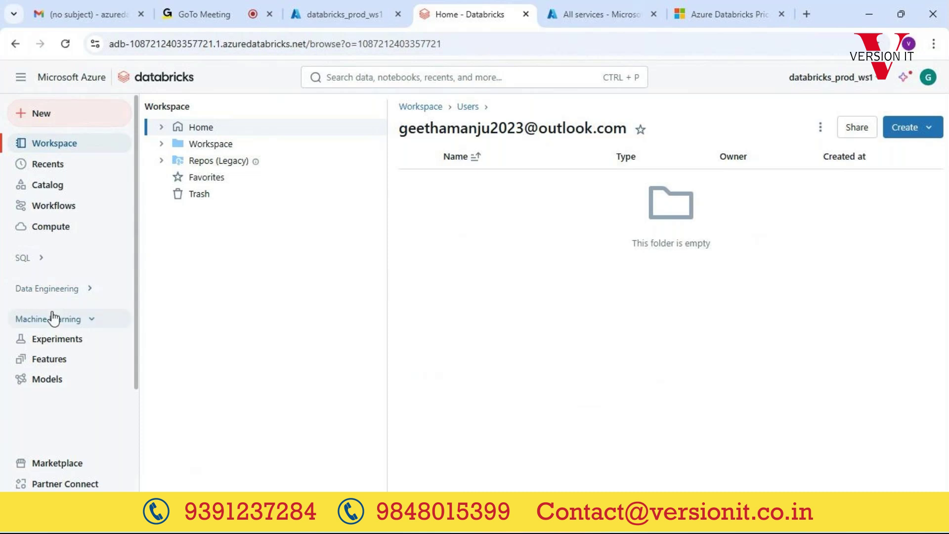
Step: Collapse Machine Learning in the sidebar and expand SQL, showing SQL Editor through SQL Warehouses
left_click(52, 320)
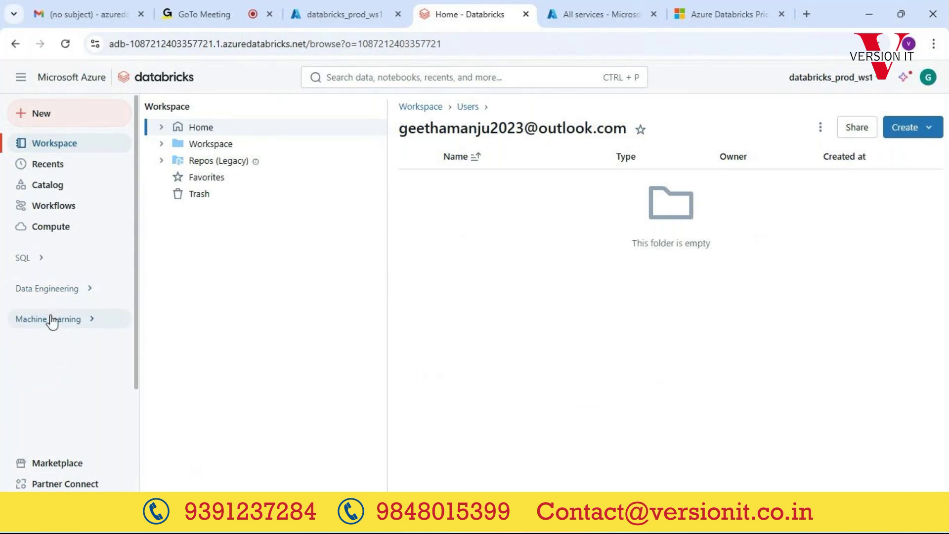
left_click(43, 258)
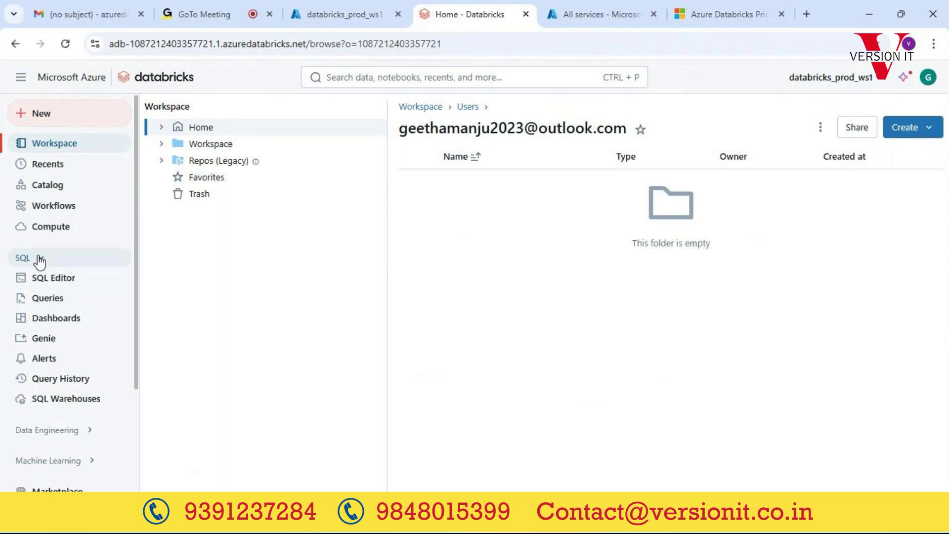
Step: Collapse SQL and expand the Data Engineering and Machine Learning sidebar sections
left_click(40, 258)
left_click(62, 288)
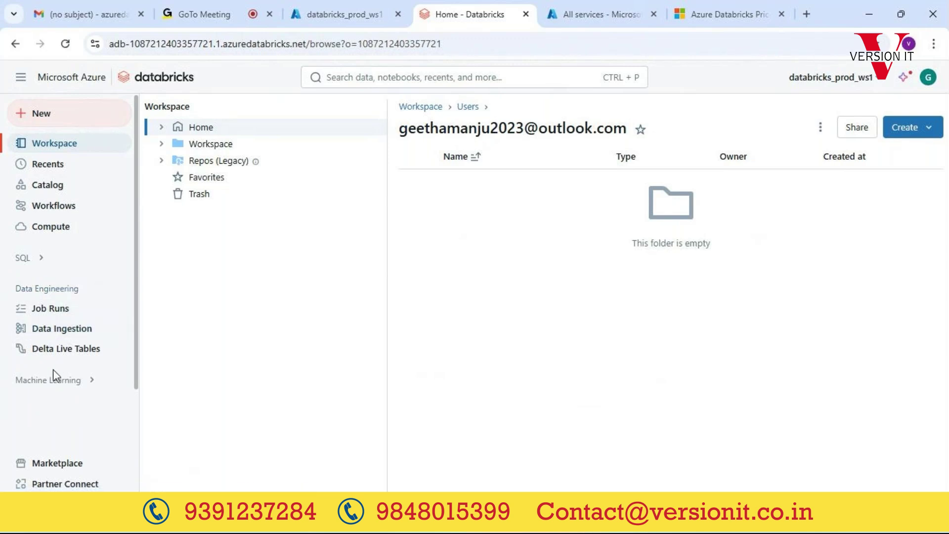
left_click(48, 387)
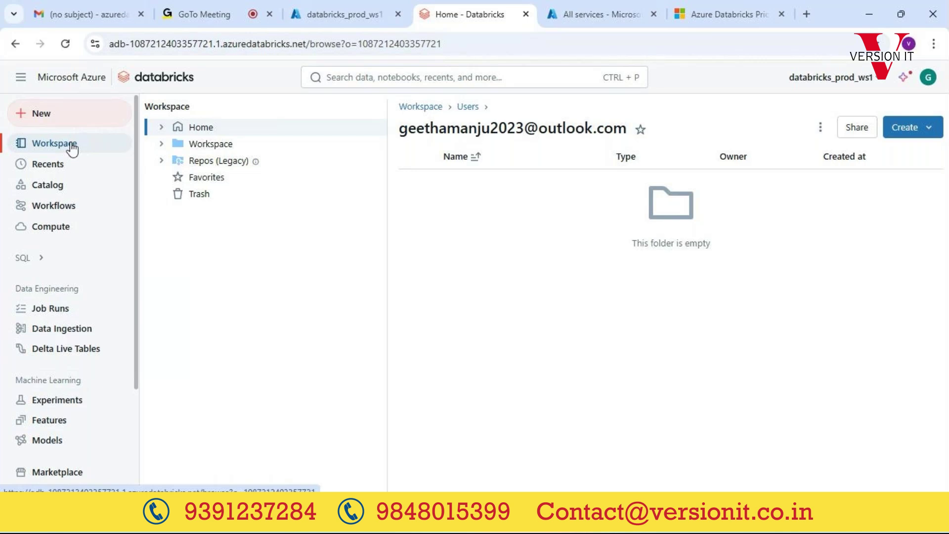
Step: Browse Workspace > Users with its two user folders, check the Create menu, then open the account menu
left_click(228, 146)
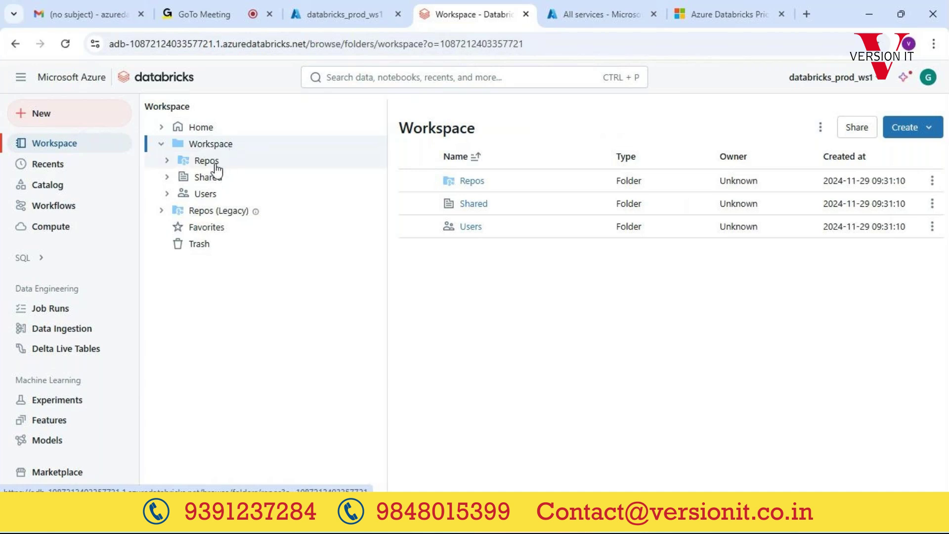
left_click(205, 196)
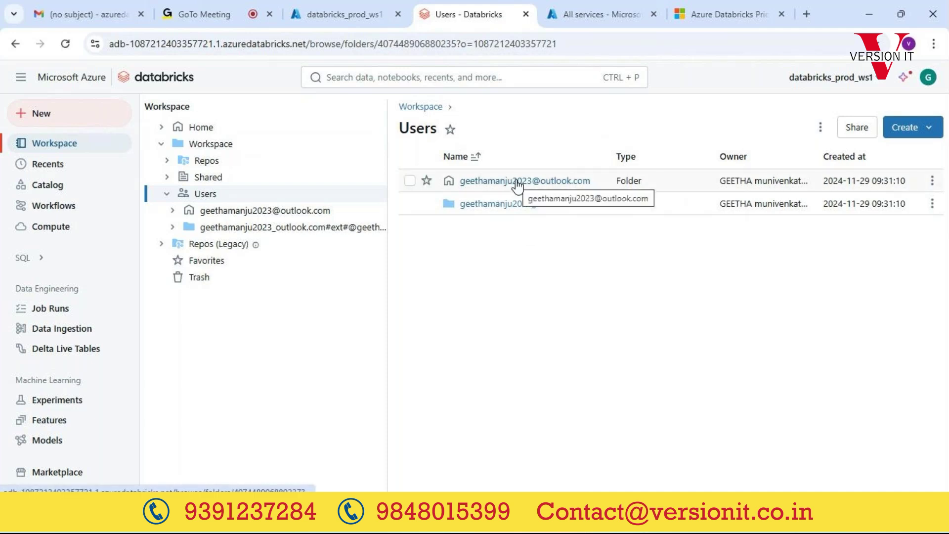
left_click(921, 127)
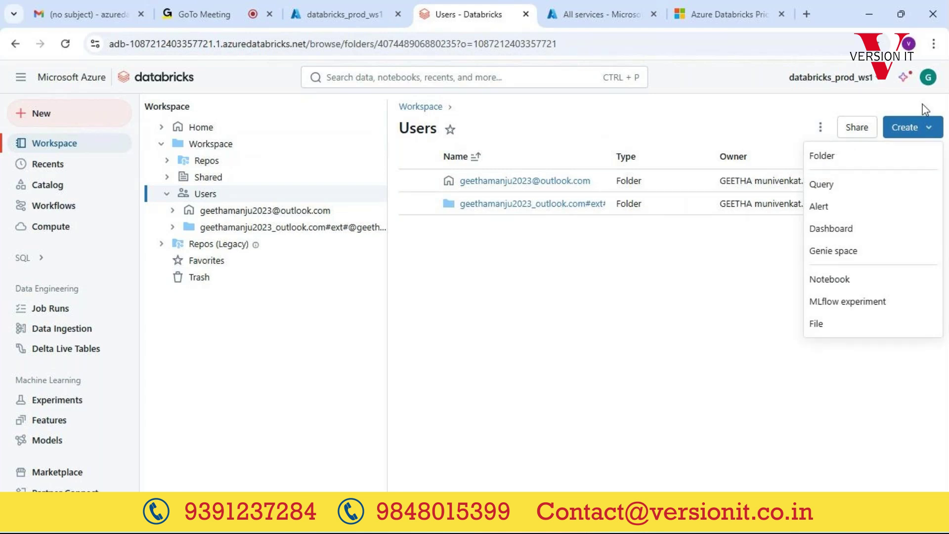
left_click(930, 80)
left_click(930, 79)
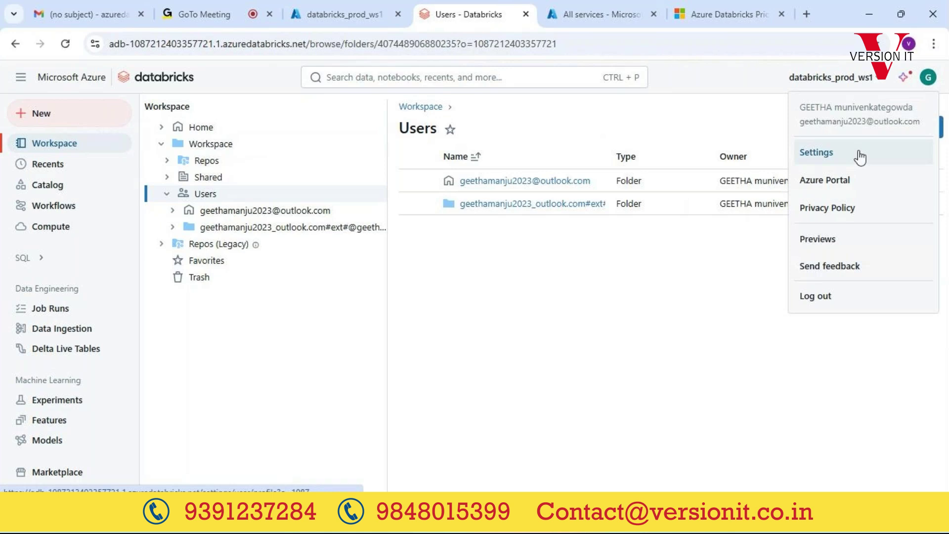
Step: Check the two users under Settings > Identity and access, then go back to the Users folder
left_click(860, 157)
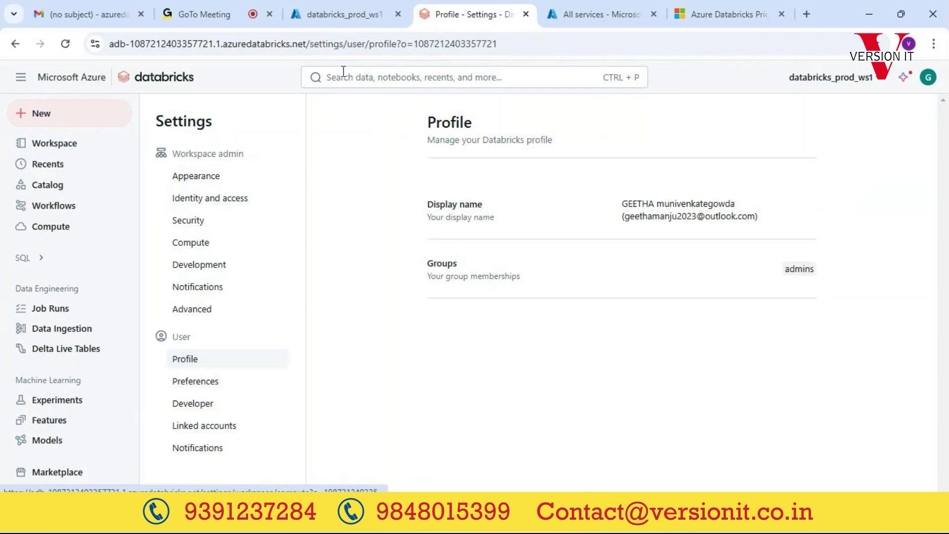
left_click(210, 198)
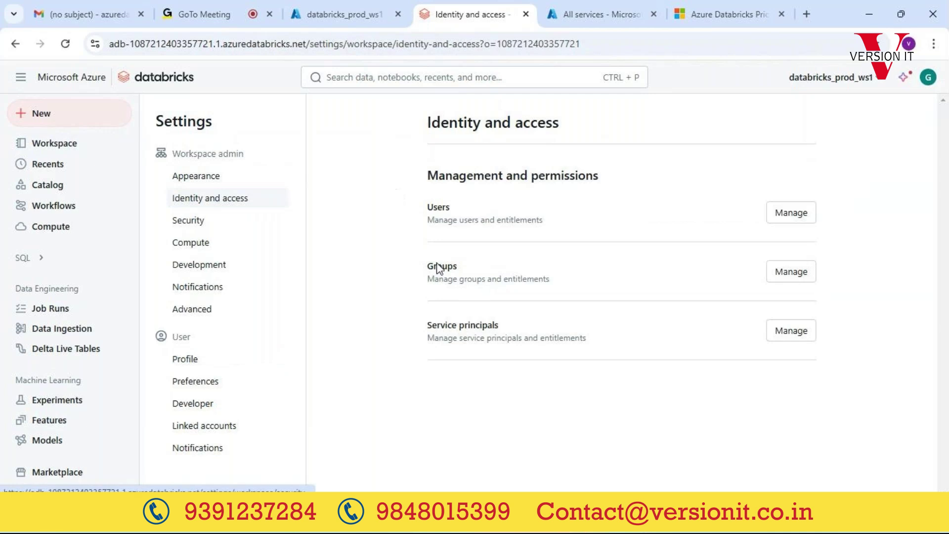
left_click(805, 213)
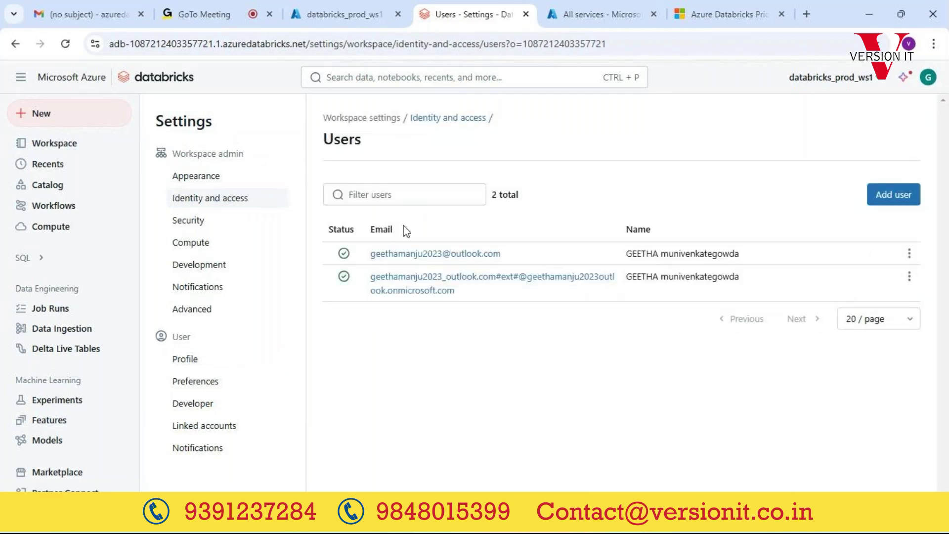
left_click(14, 45)
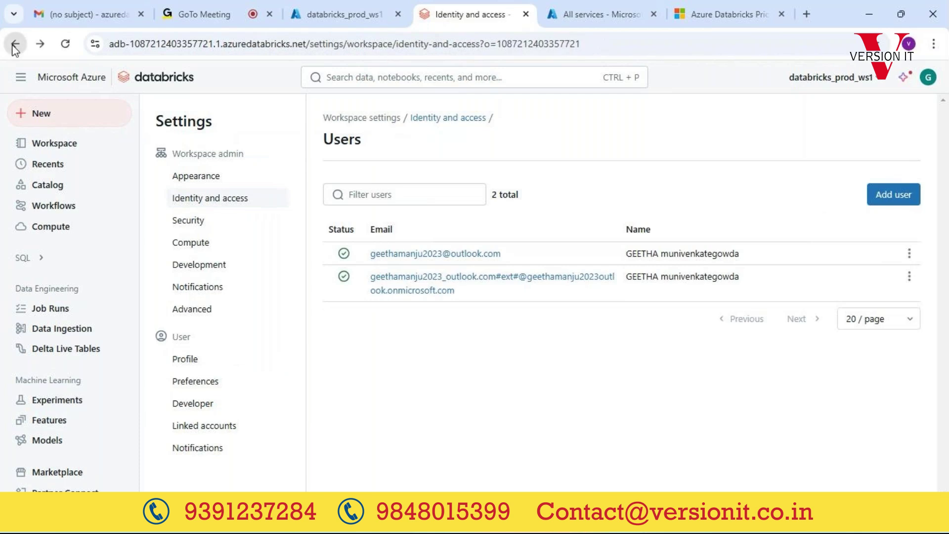
left_click(13, 46)
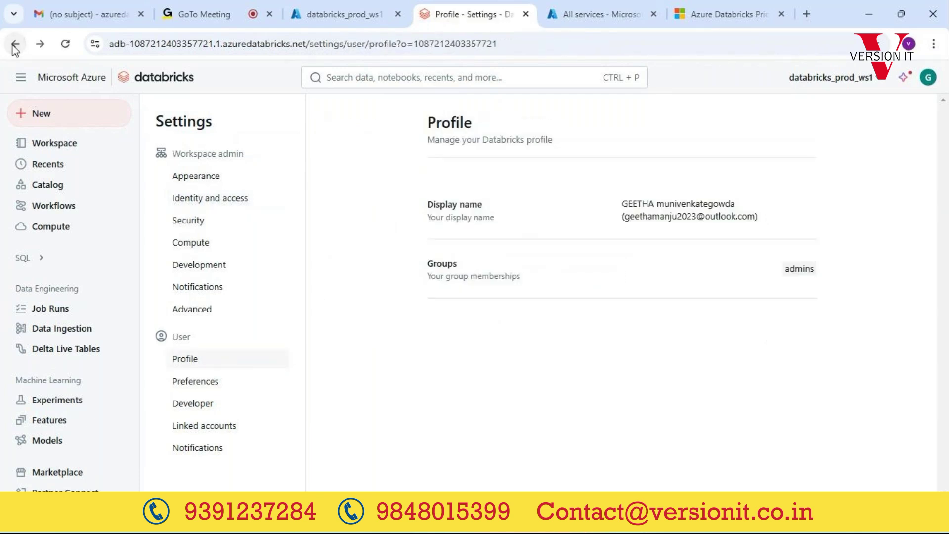
left_click(13, 45)
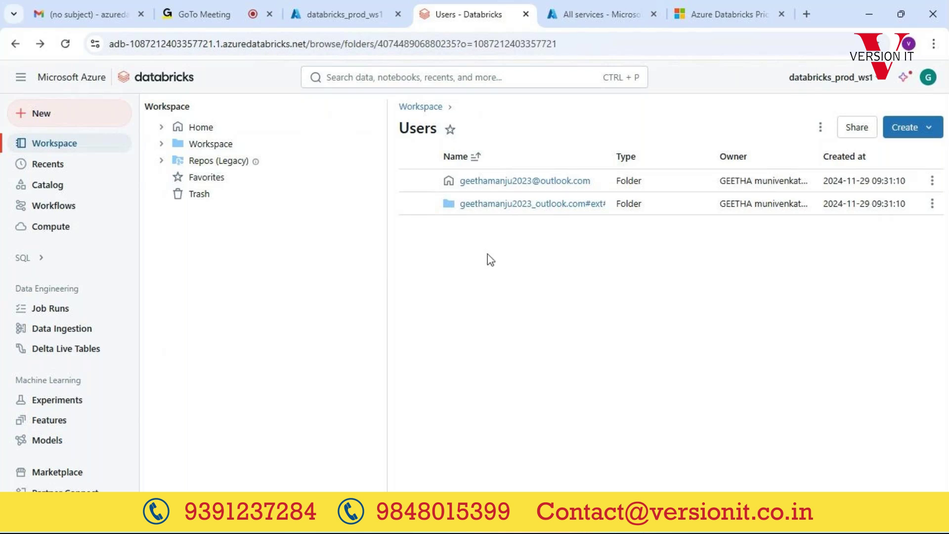
left_click(522, 181)
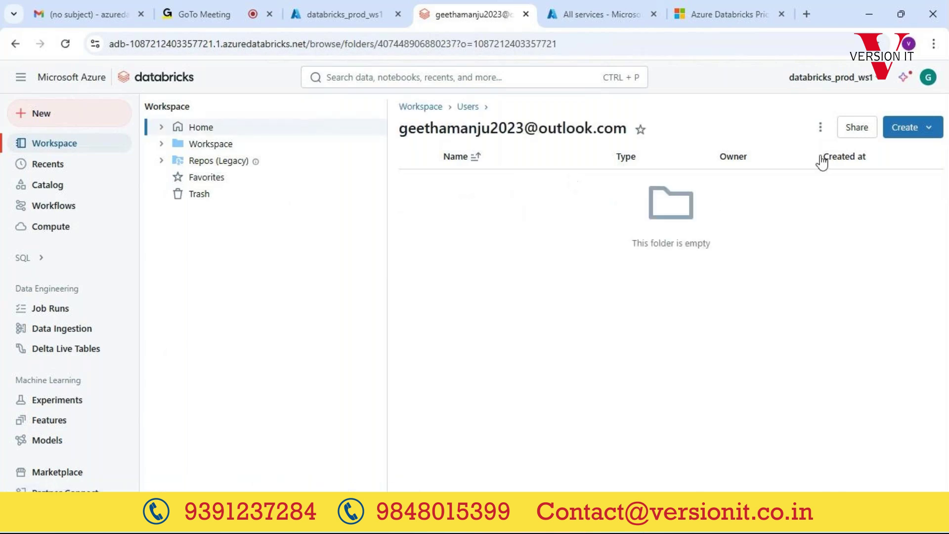
left_click(911, 133)
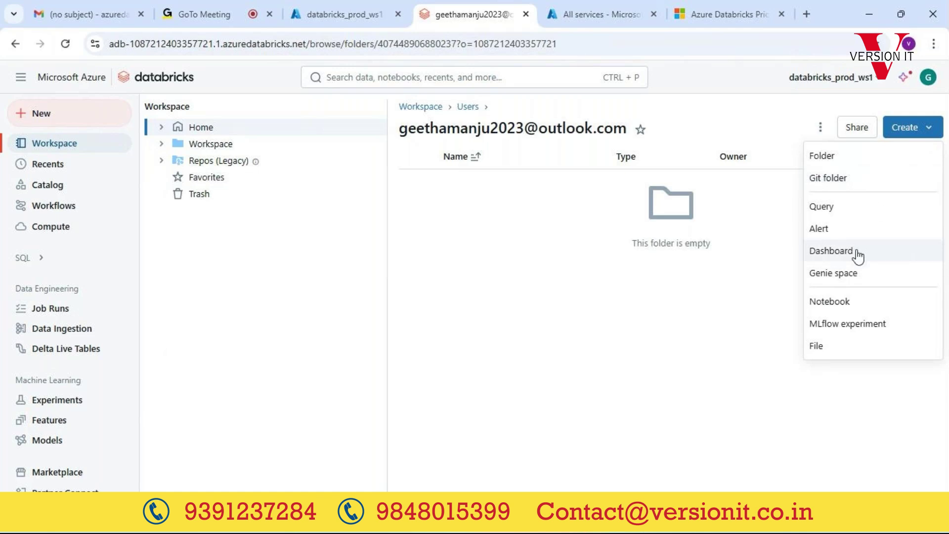
left_click(835, 300)
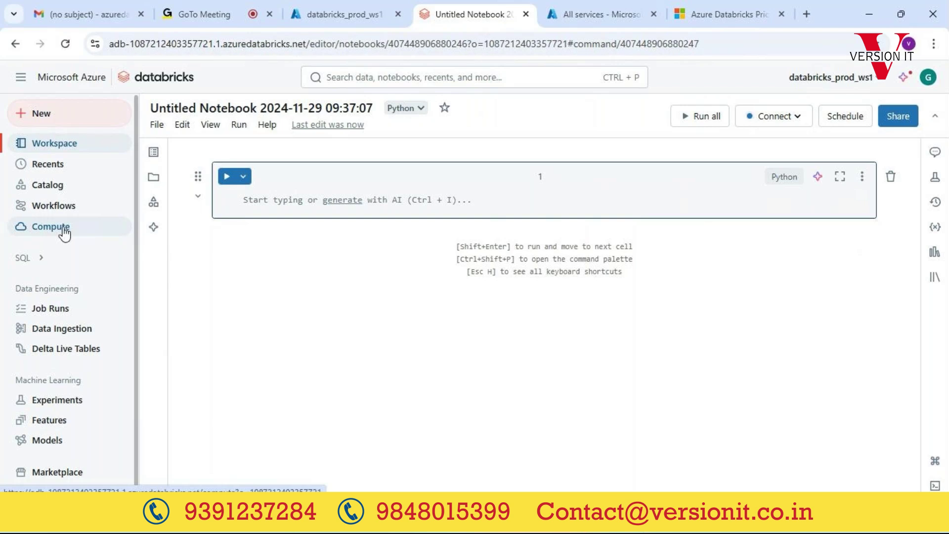
Step: Select the notebook's empty cell, then go to the Compute page, which lists no compute yet
left_click(275, 213)
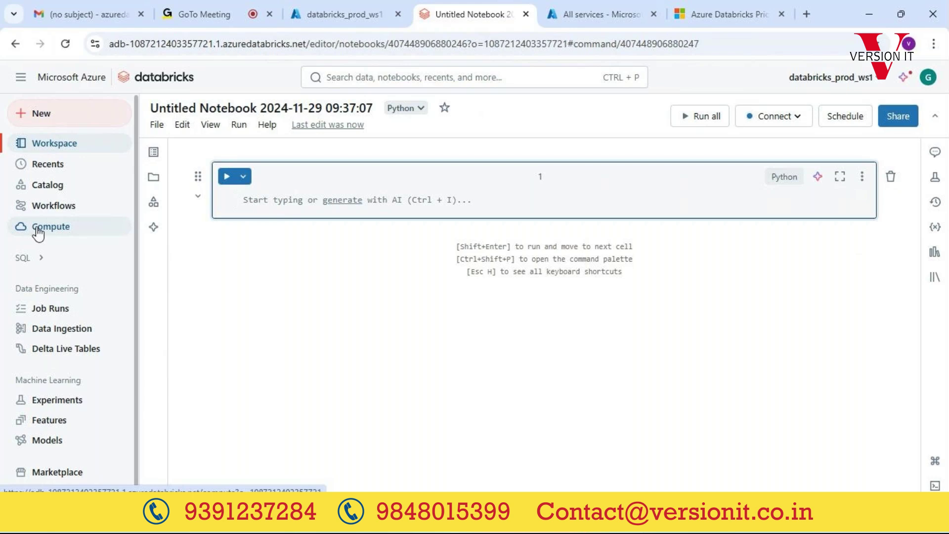
left_click(37, 228)
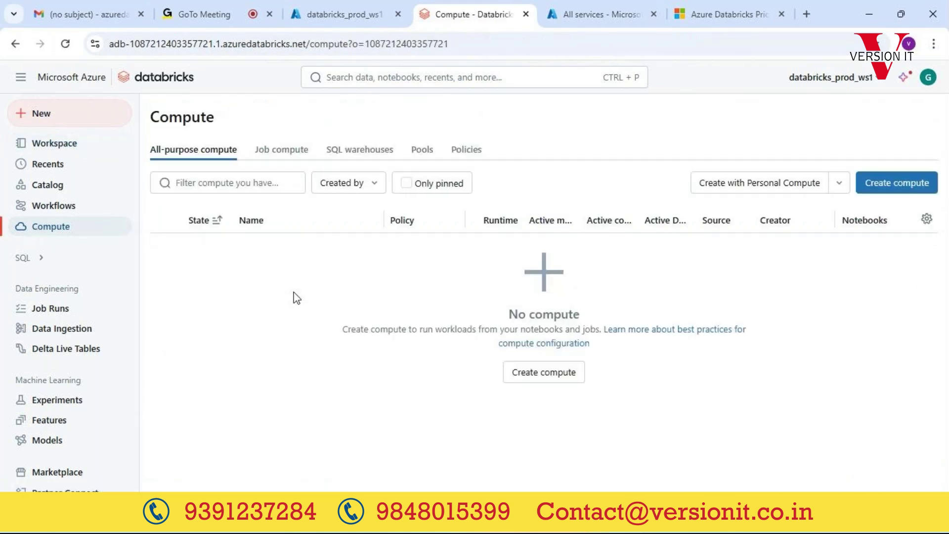
Step: Browse Workspace through Shared and Users into the personal folder and reopen the Untitled Notebook
left_click(56, 146)
left_click(201, 143)
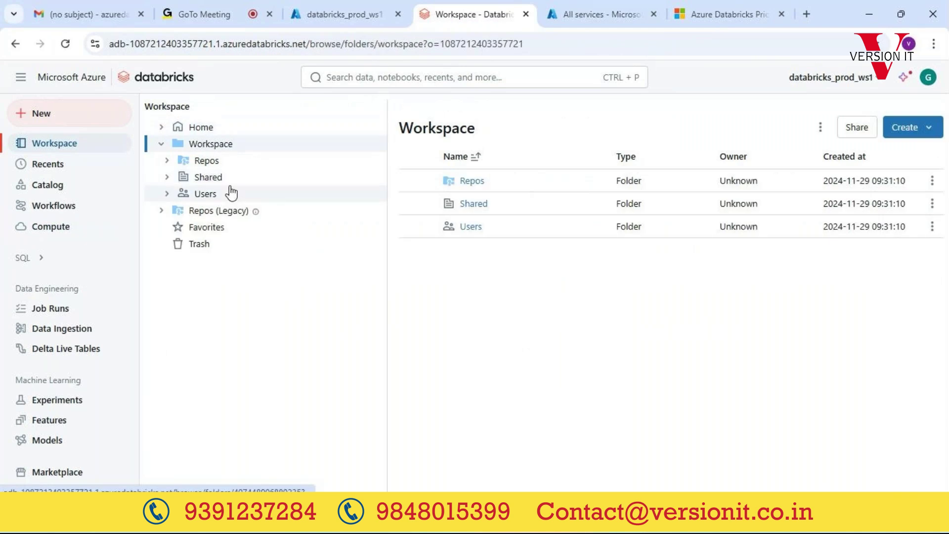
left_click(206, 177)
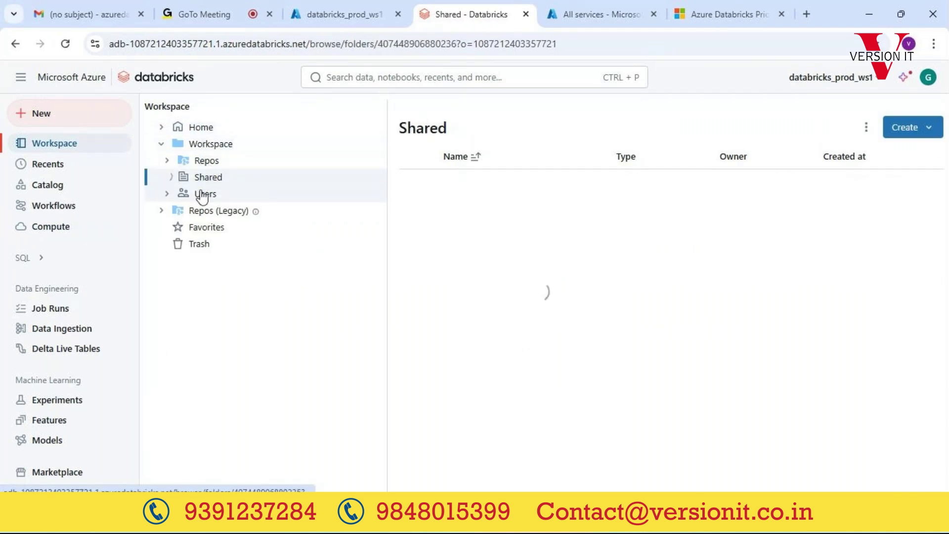
left_click(298, 197)
left_click(488, 184)
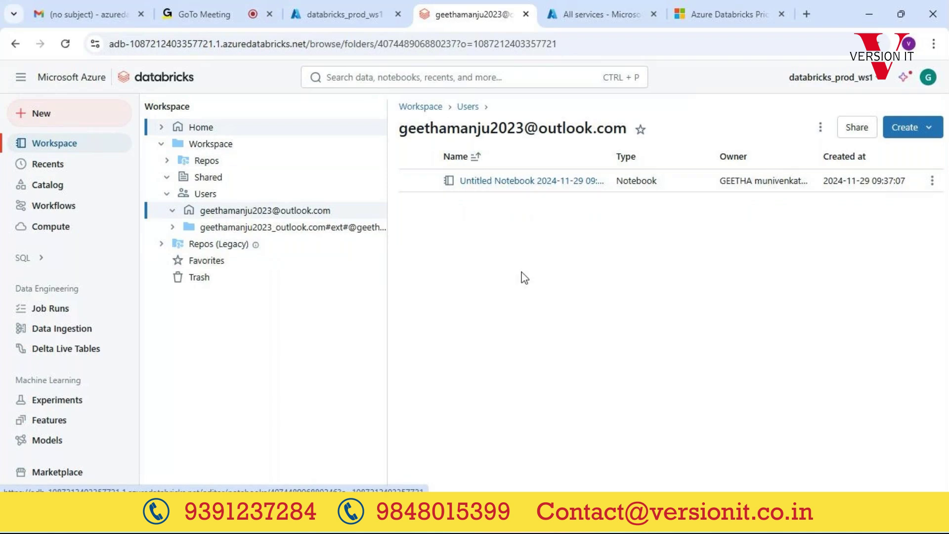
left_click(525, 183)
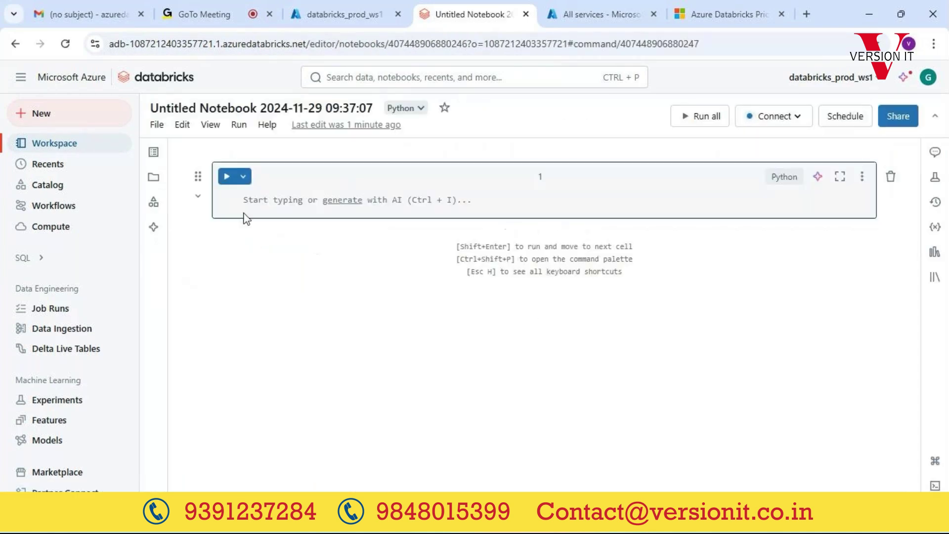
Step: Open the Create compute form on the Compute page to review cluster settings, then return to Workspace
left_click(270, 201)
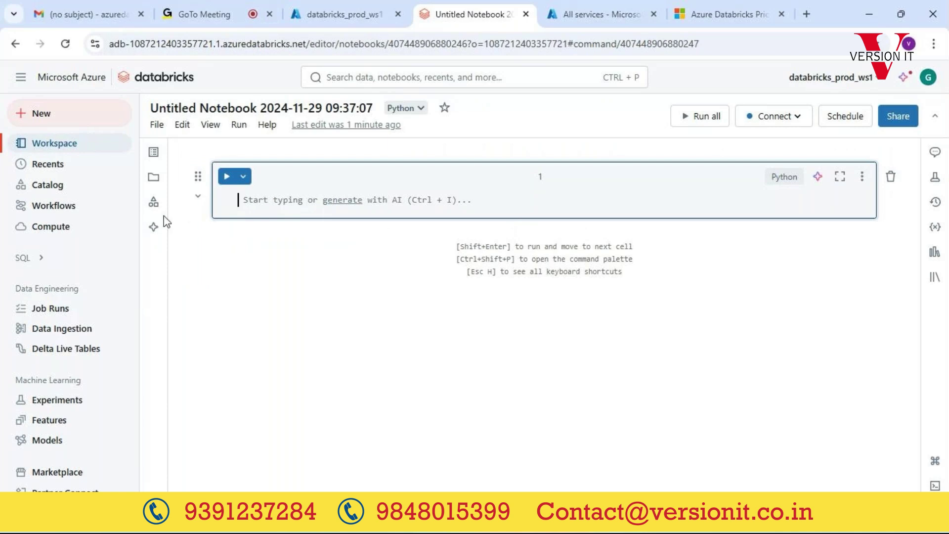
left_click(44, 230)
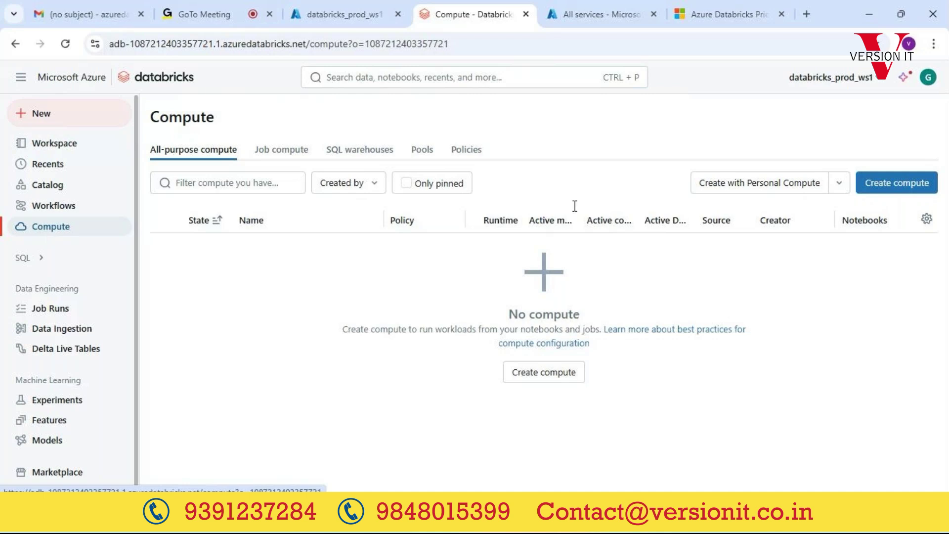
left_click(908, 189)
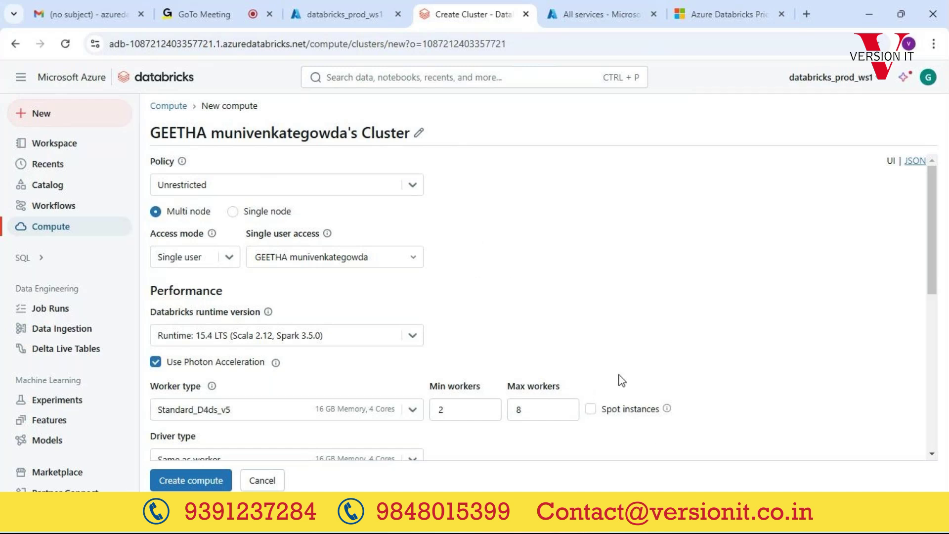
left_click(62, 146)
Step: In the Untitled Notebook, add code cell 2 and show cell 1's language options beside Python
left_click(512, 182)
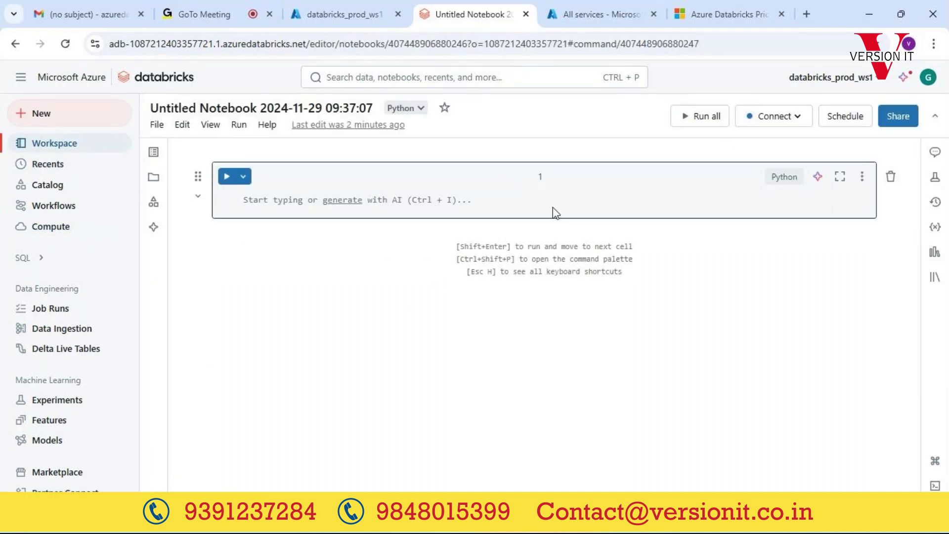
left_click(516, 233)
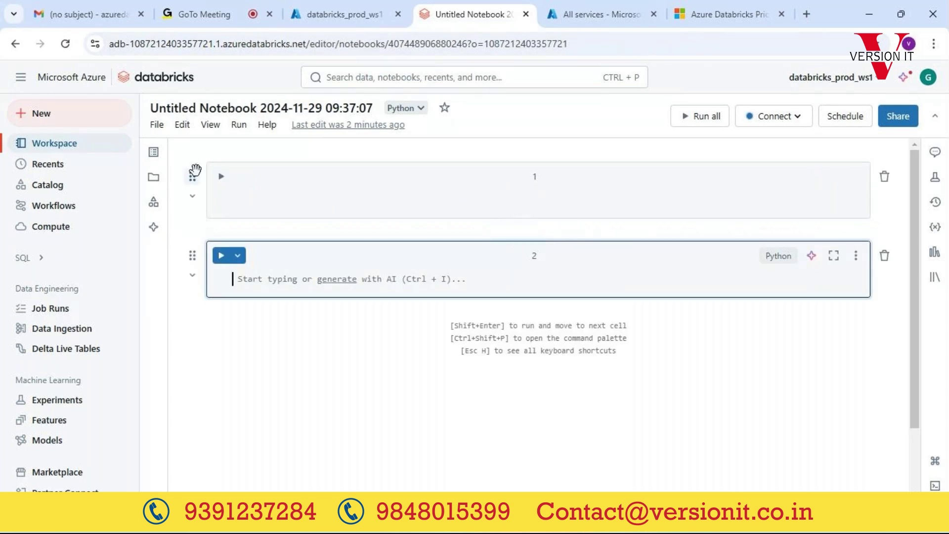
left_click(774, 178)
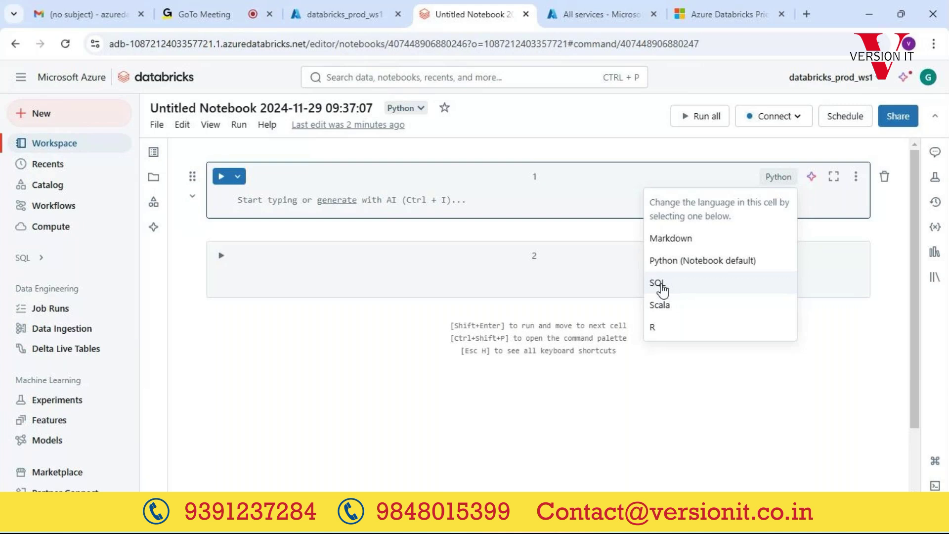
left_click(681, 260)
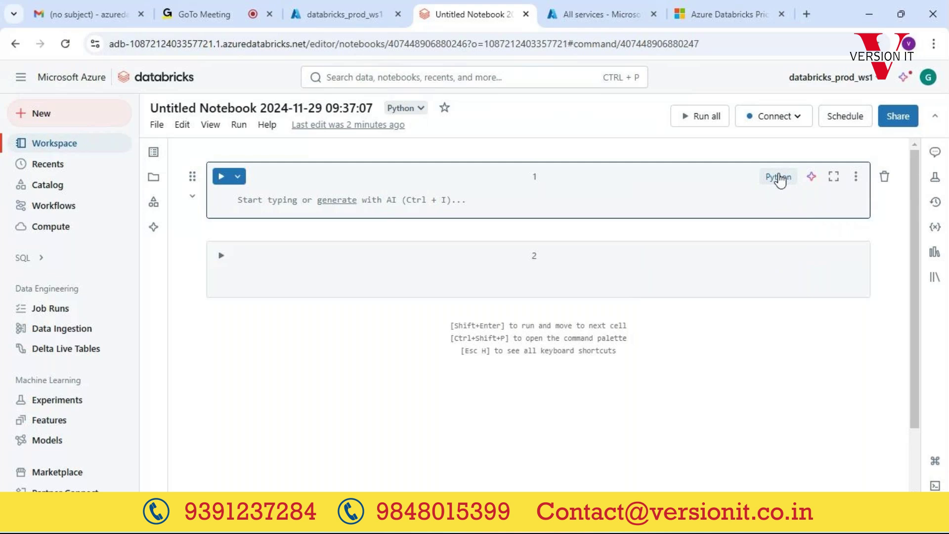
left_click(283, 205)
type("sq")
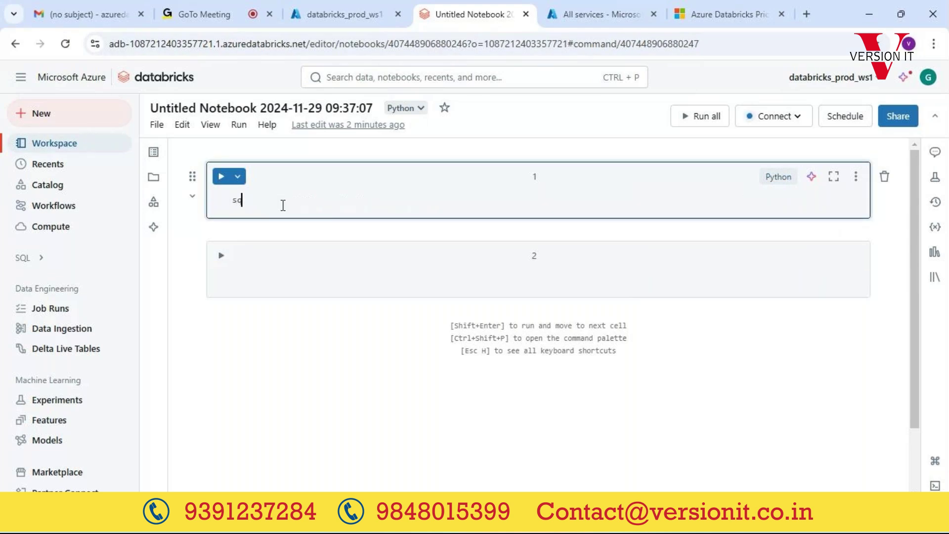
key("BackSpace")
key("BackSpace")
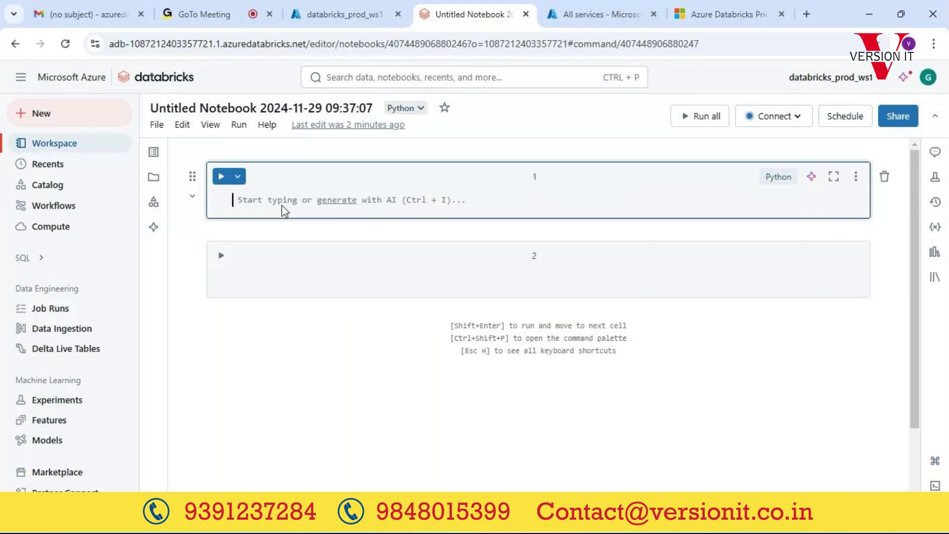
type("select")
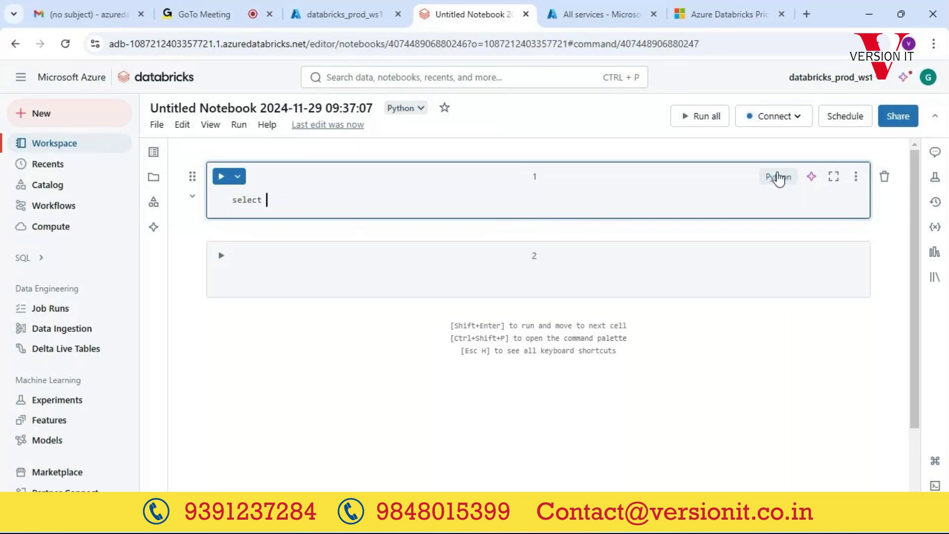
double_click(262, 199)
key("BackSpace")
type("sq")
key("BackSpace")
key("BackSpace")
type("aprrk.sql")
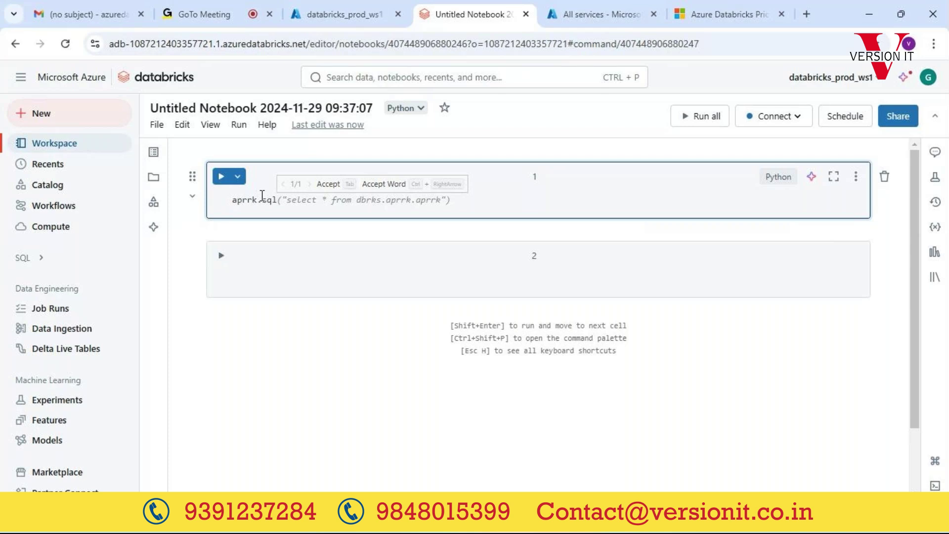
key("shift+Home")
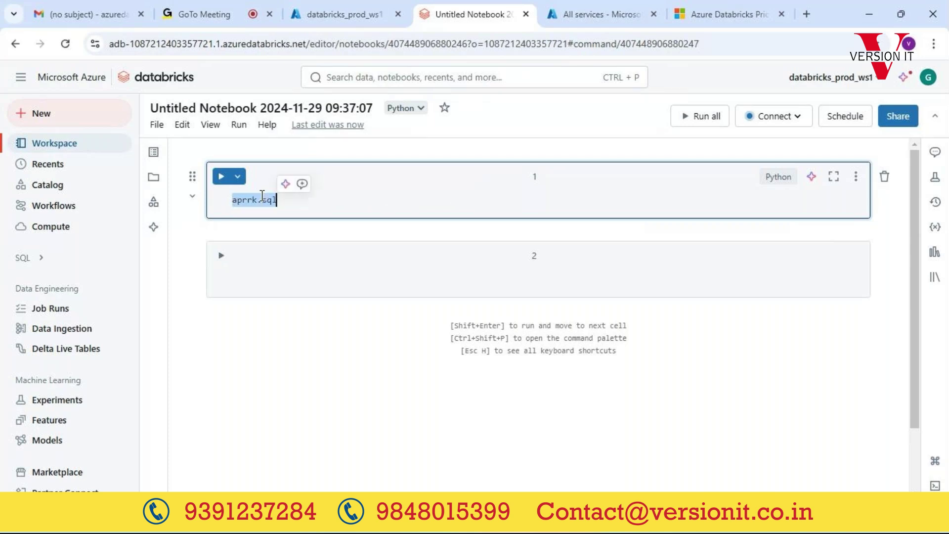
key("BackSpace")
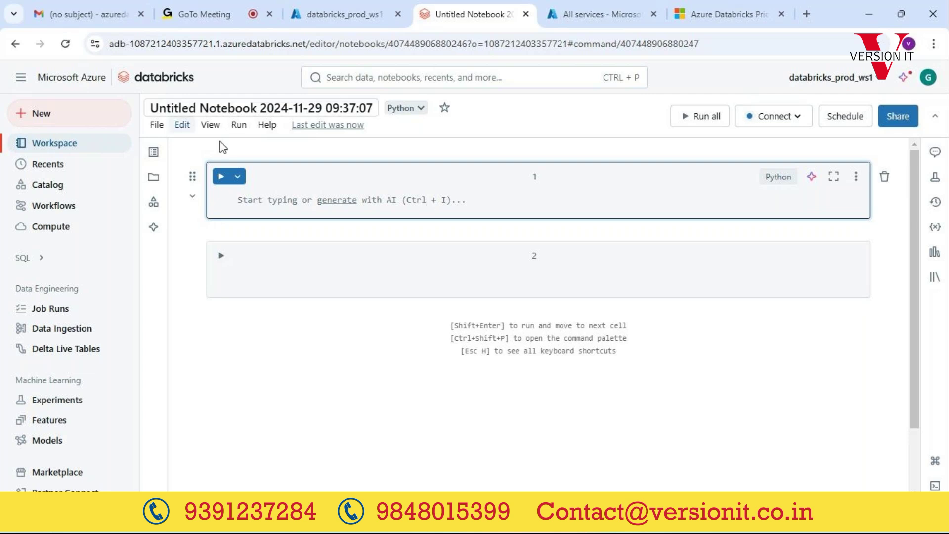
Step: Switch between Workflows and Workspace, ending on the Workflows Jobs tab showing no jobs
left_click(62, 206)
left_click(59, 143)
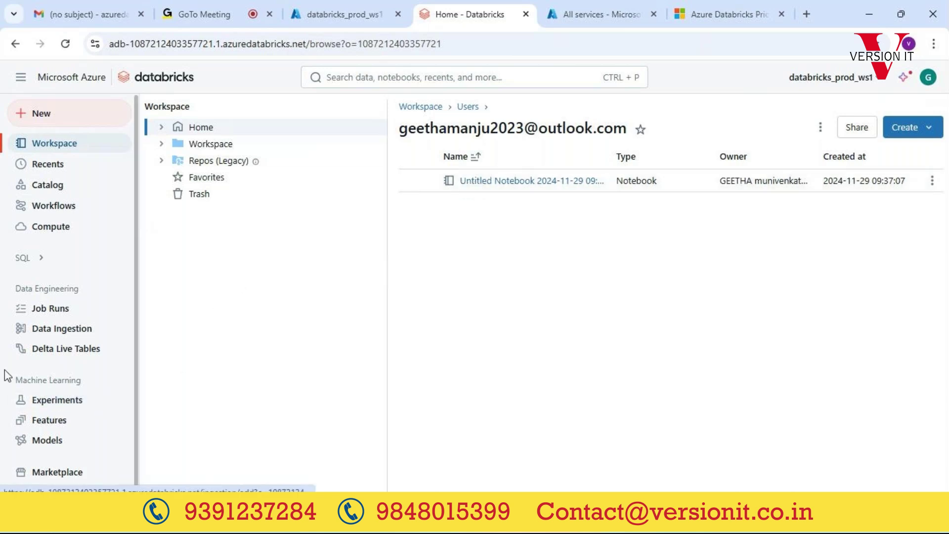
left_click(45, 206)
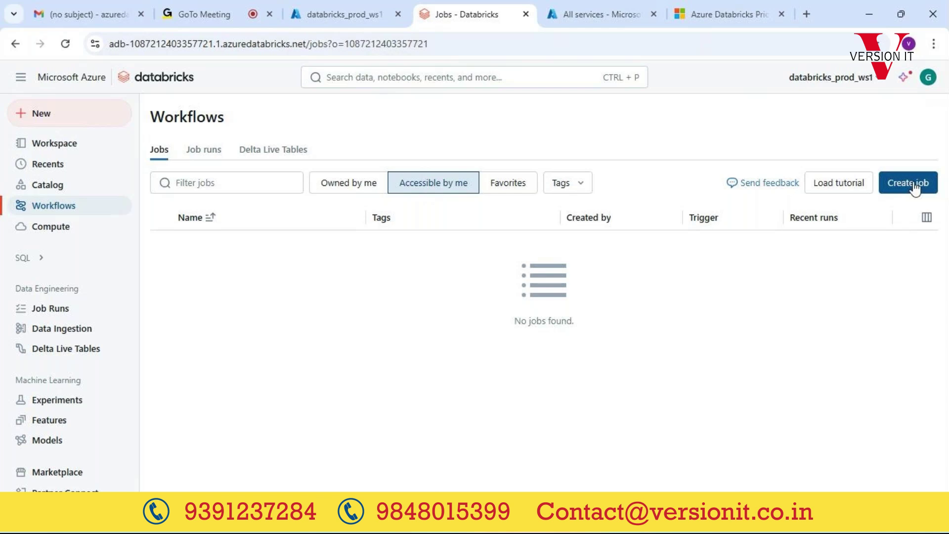
left_click(914, 187)
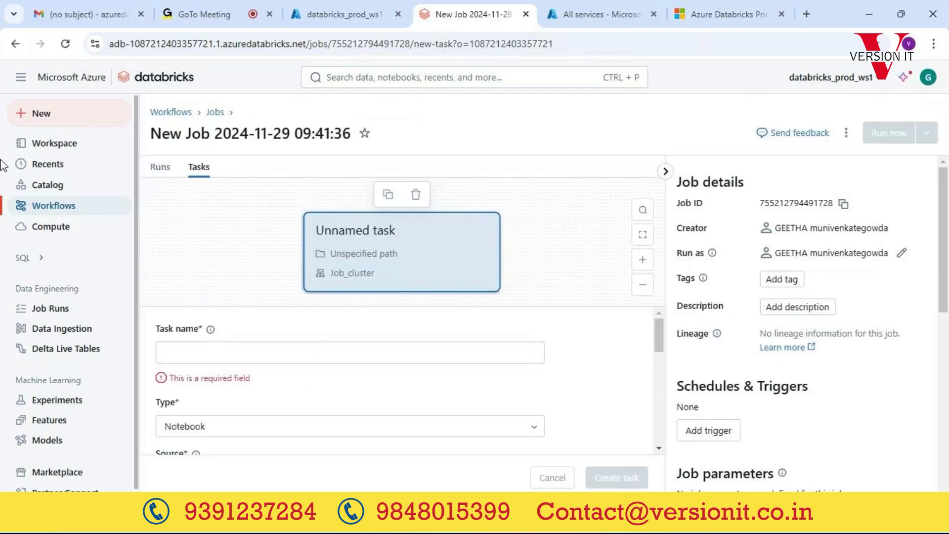
left_click(54, 144)
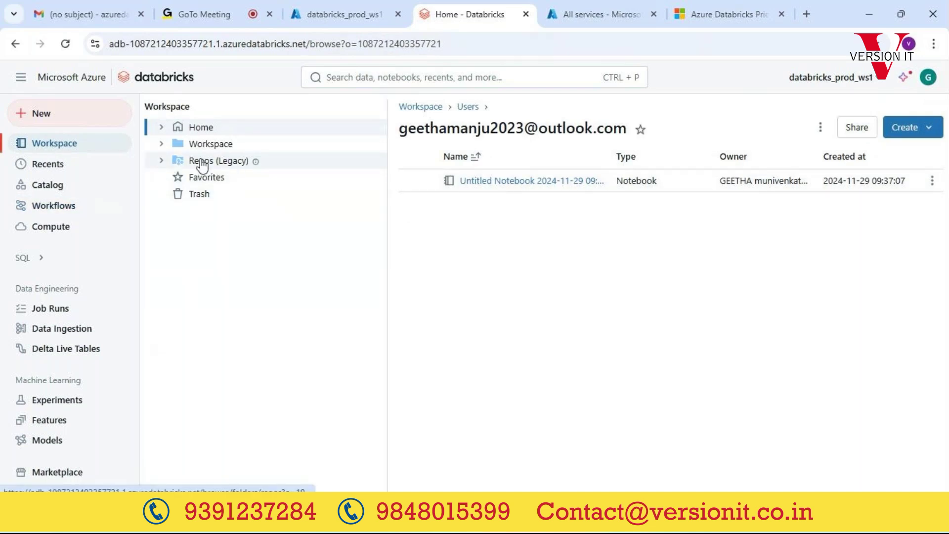
Step: Browse Repos (Legacy), Workspace > Users > your folder, then Home > Repos, and show the Create menu
left_click(202, 165)
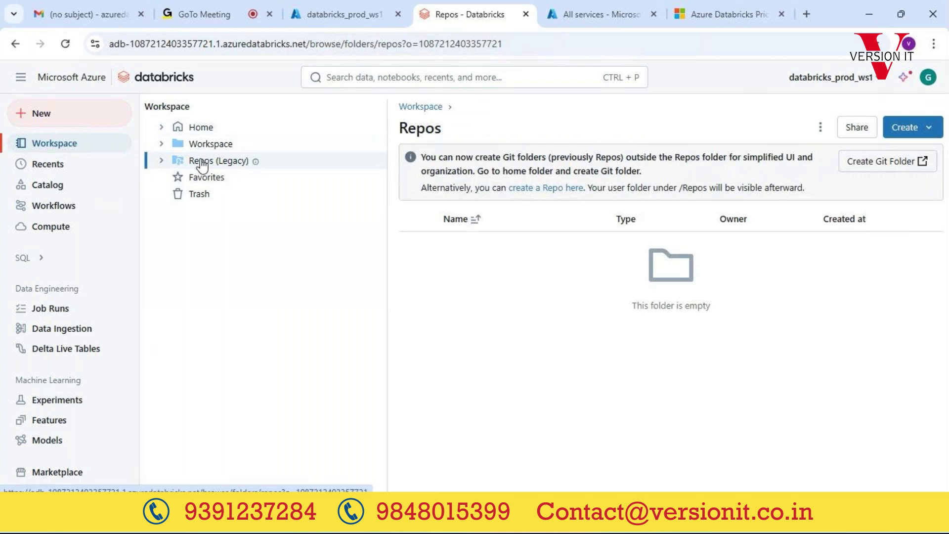
left_click(225, 147)
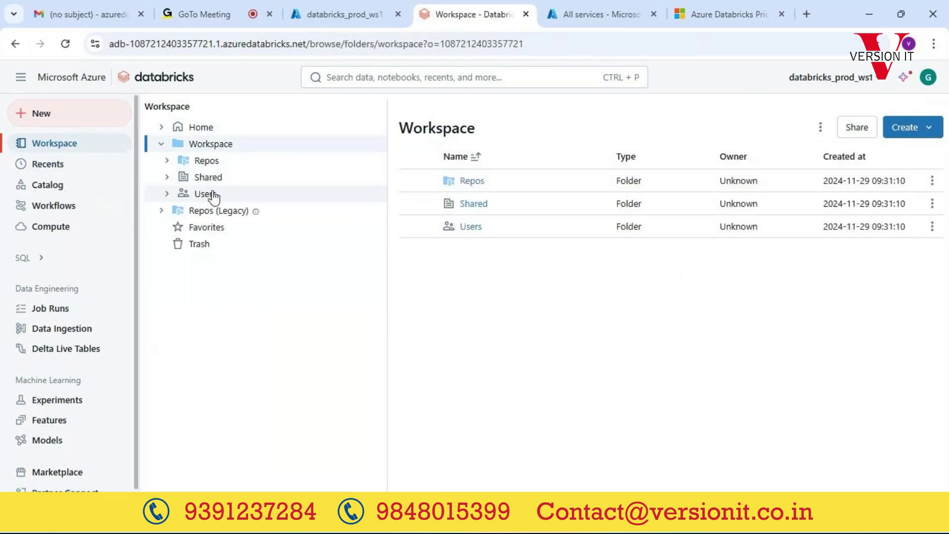
left_click(208, 195)
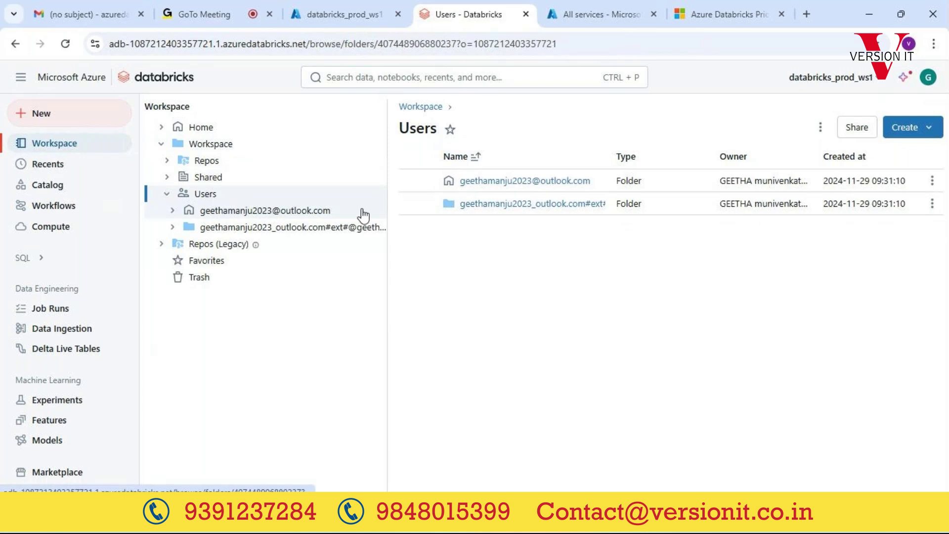
left_click(363, 211)
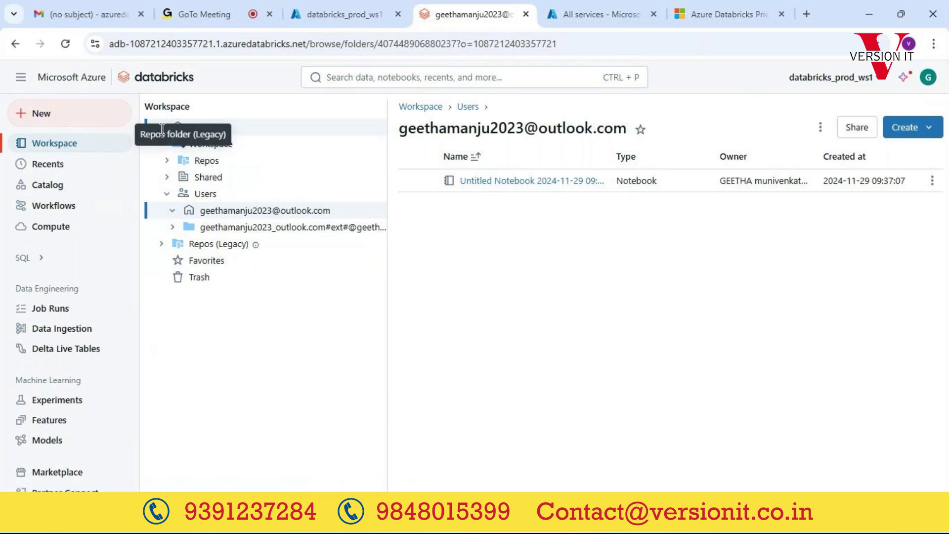
left_click(69, 148)
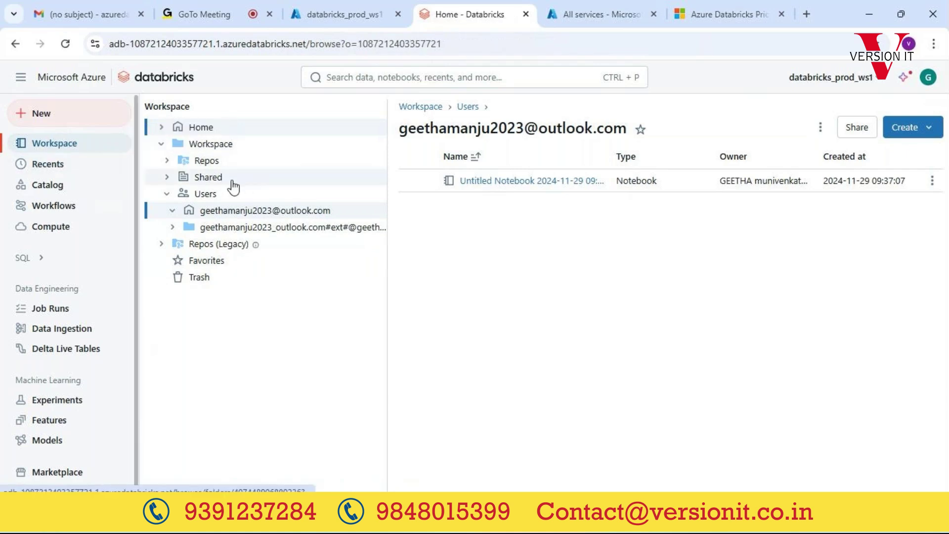
left_click(206, 245)
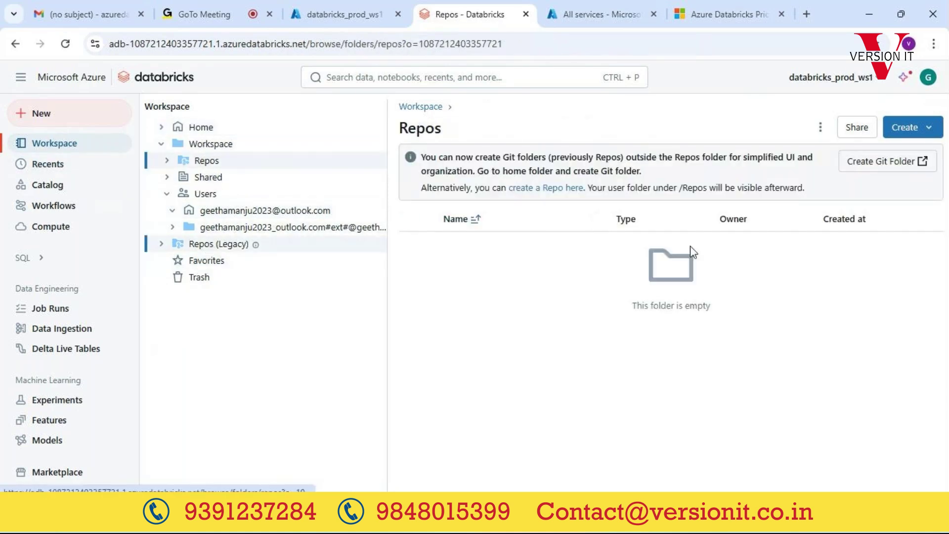
left_click(909, 128)
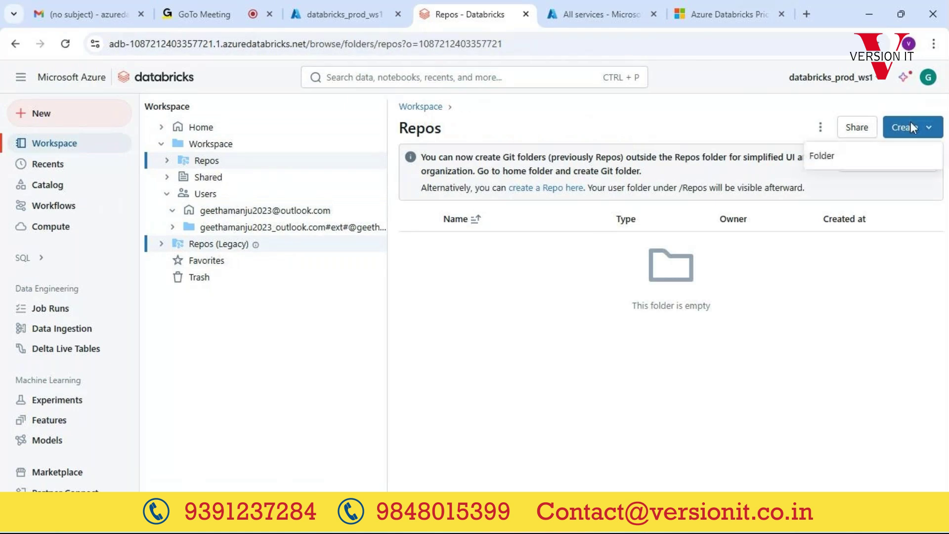